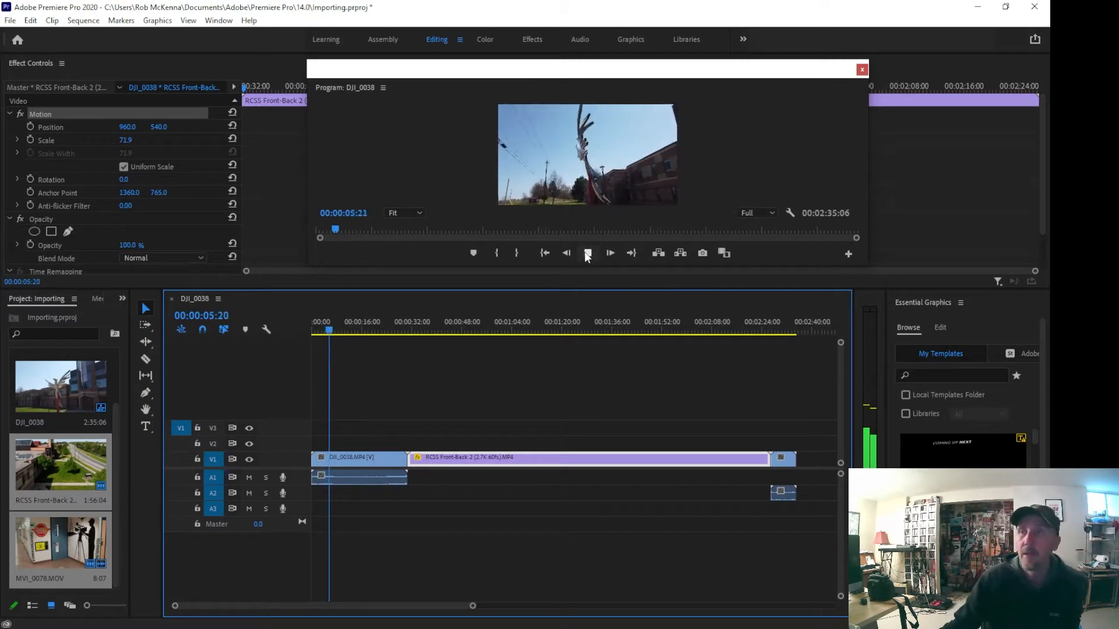
Stop playback at 00:00:06:17, split the opening DJI_0038 clip there with the Razor tool, and delete the section after the cut.
{"action": "left_click", "coordinate": [588, 254]}
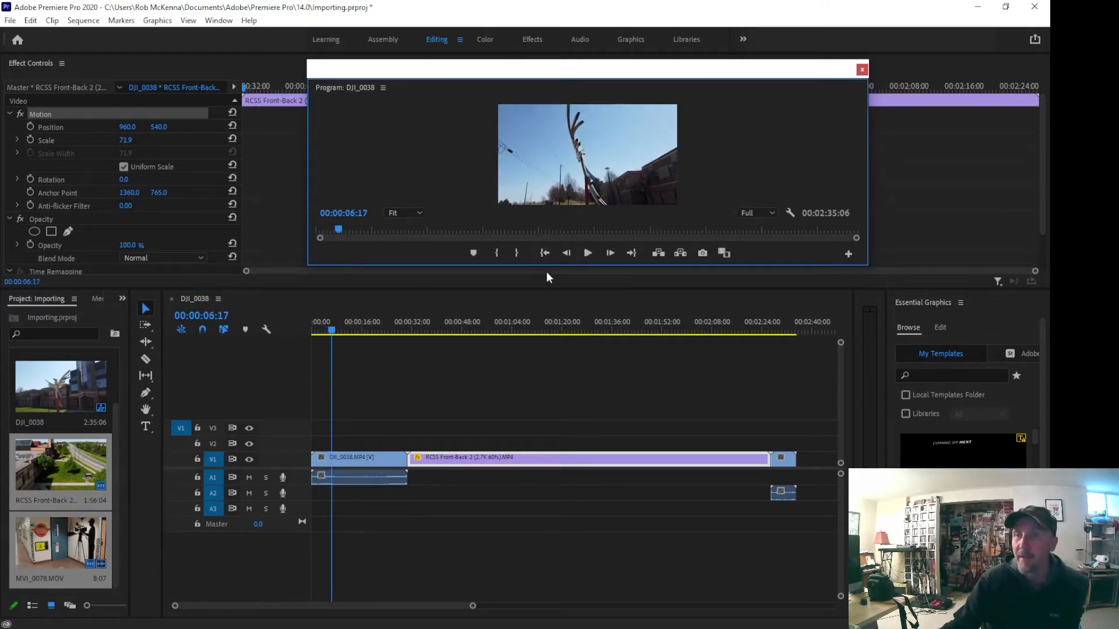
{"action": "left_click", "coordinate": [146, 360]}
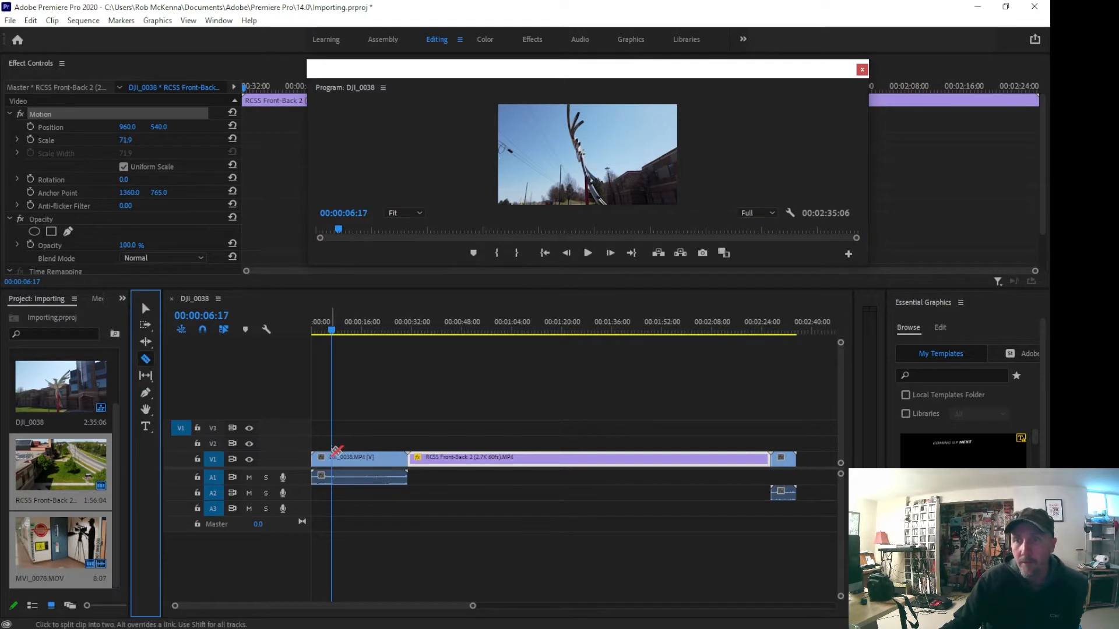
{"action": "left_click", "coordinate": [332, 458]}
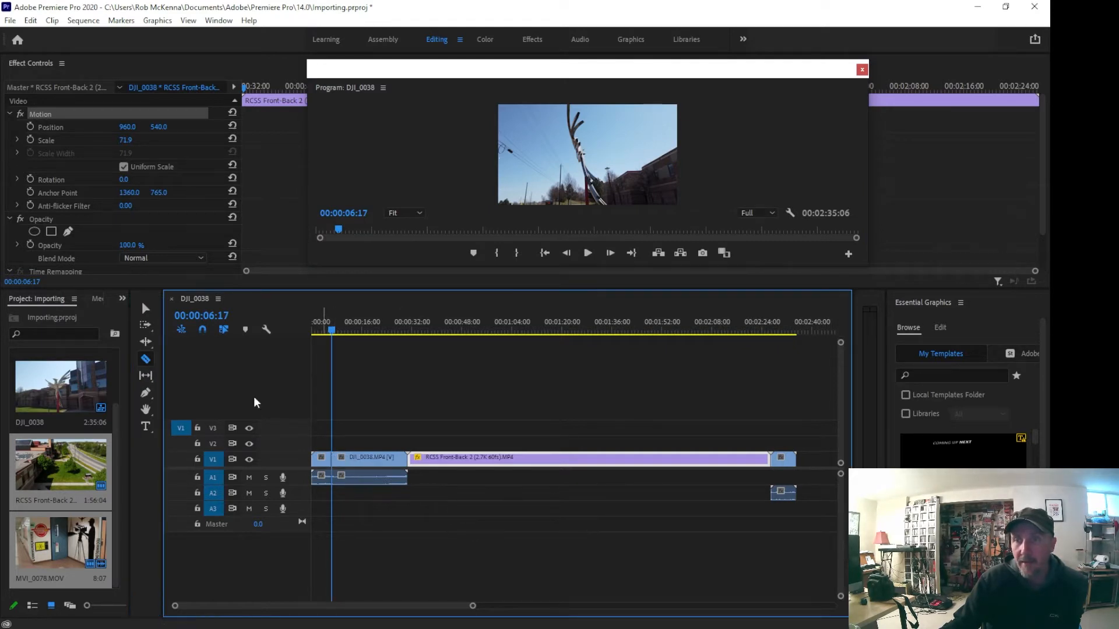
{"action": "left_click", "coordinate": [146, 309]}
{"action": "left_click", "coordinate": [374, 463]}
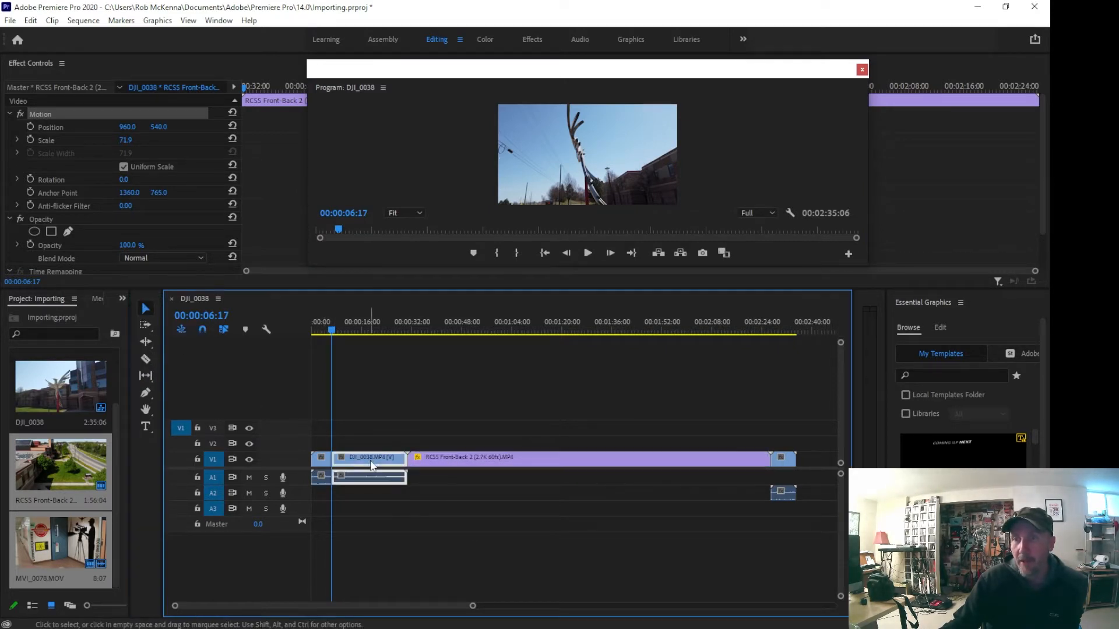
{"action": "key", "text": "Delete"}
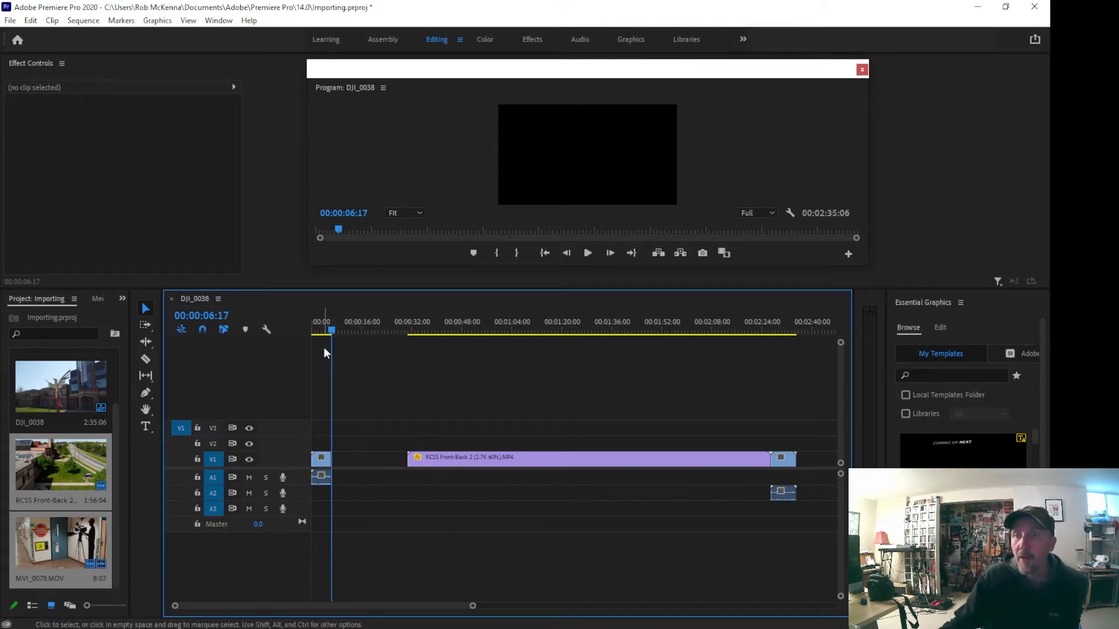
Scrub between the shortened opening clip and the RCSS Front-Back 2 footage at different timeline scales to examine the sequence.
{"action": "mouse_move", "coordinate": [330, 330]}
{"action": "left_mouse_down"}
{"action": "mouse_move", "coordinate": [309, 328]}
{"action": "mouse_move", "coordinate": [330, 331]}
{"action": "left_mouse_up"}
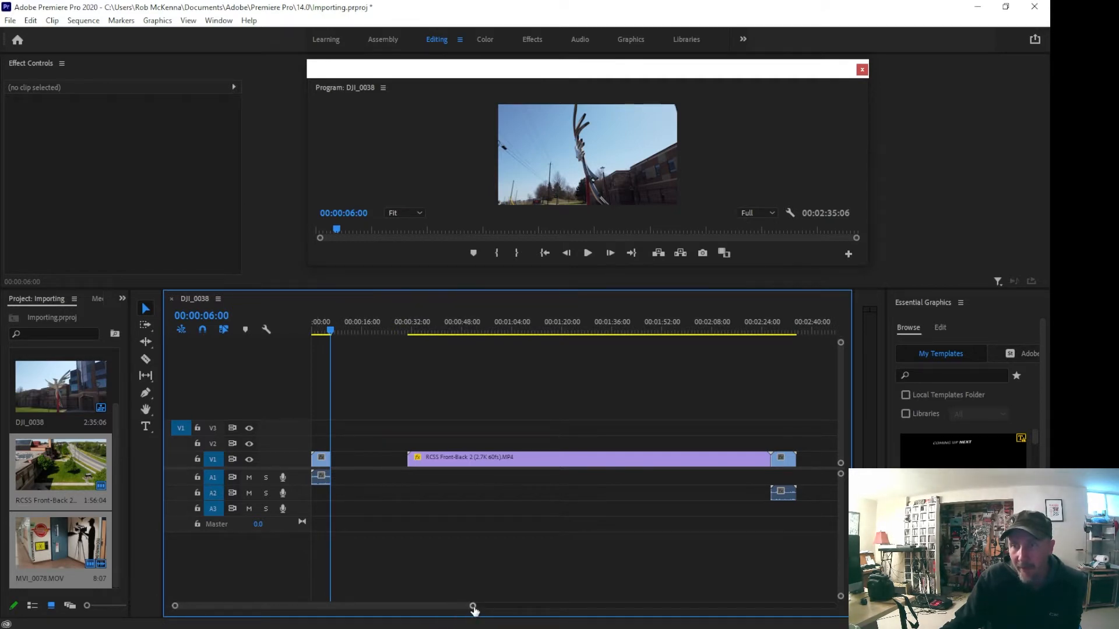
{"action": "left_click_drag", "start_coordinate": [473, 609], "coordinate": [385, 615]}
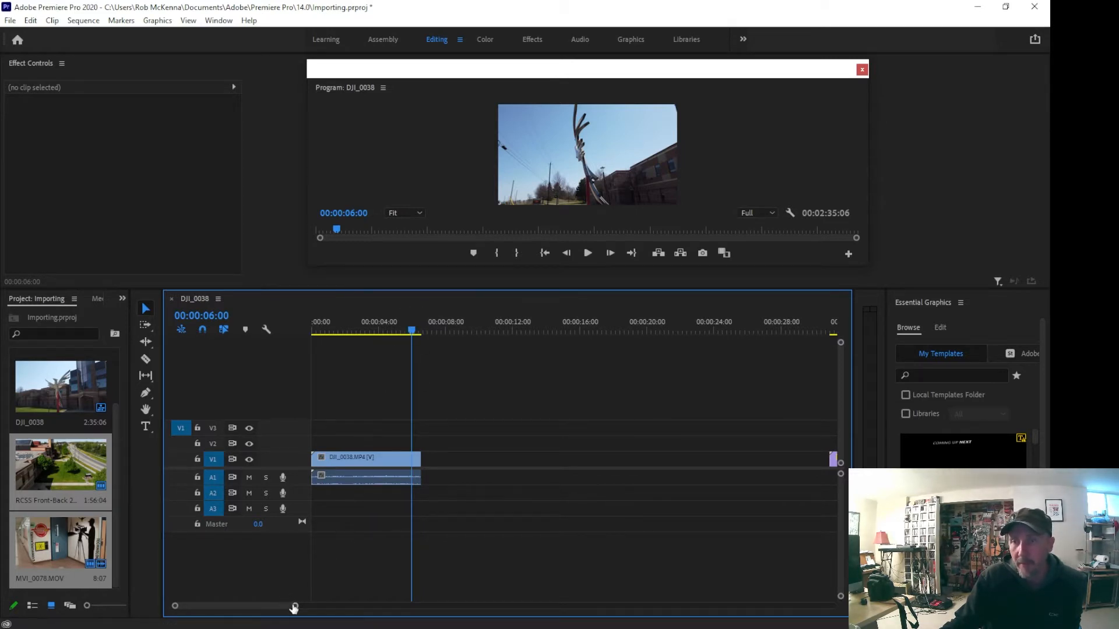
{"action": "left_click_drag", "start_coordinate": [295, 609], "coordinate": [387, 608]}
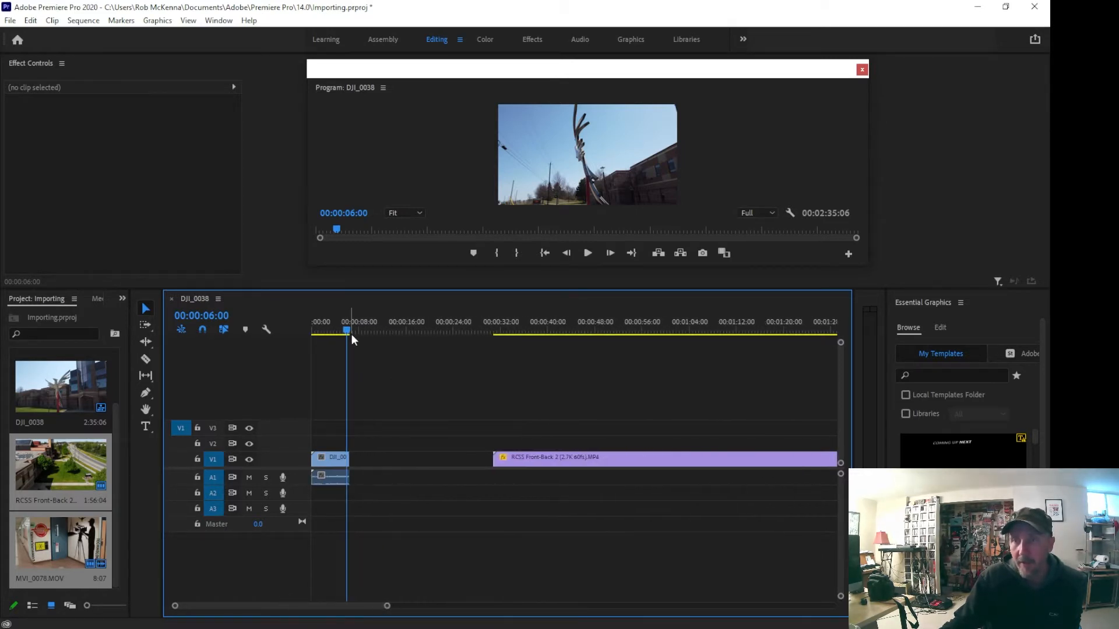
{"action": "left_click_drag", "start_coordinate": [348, 330], "coordinate": [637, 343]}
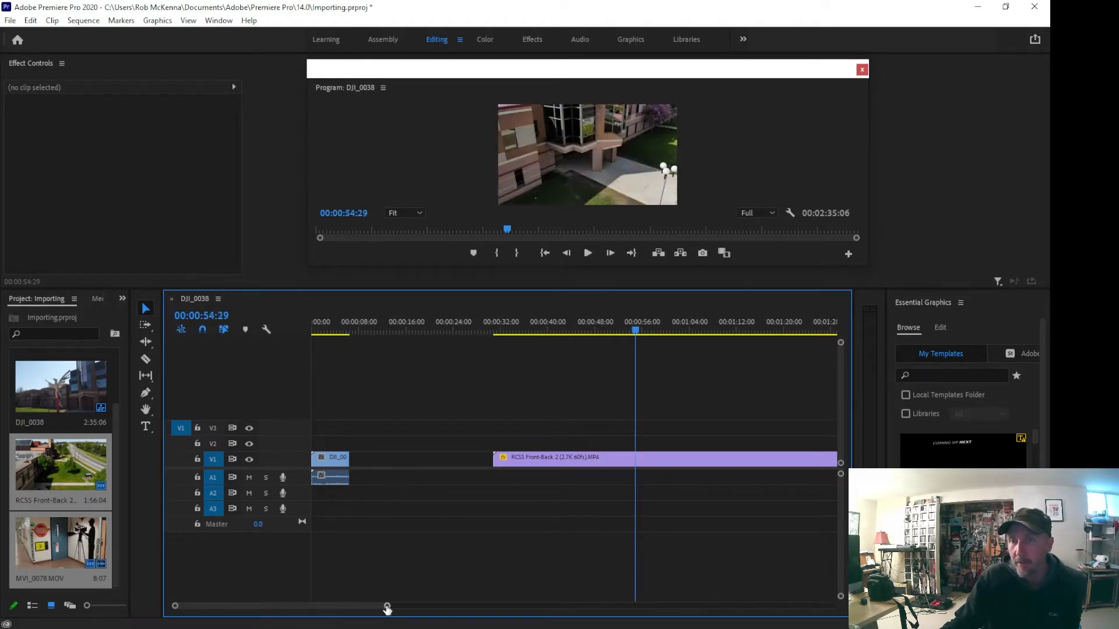
{"action": "left_click_drag", "start_coordinate": [387, 606], "coordinate": [452, 606]}
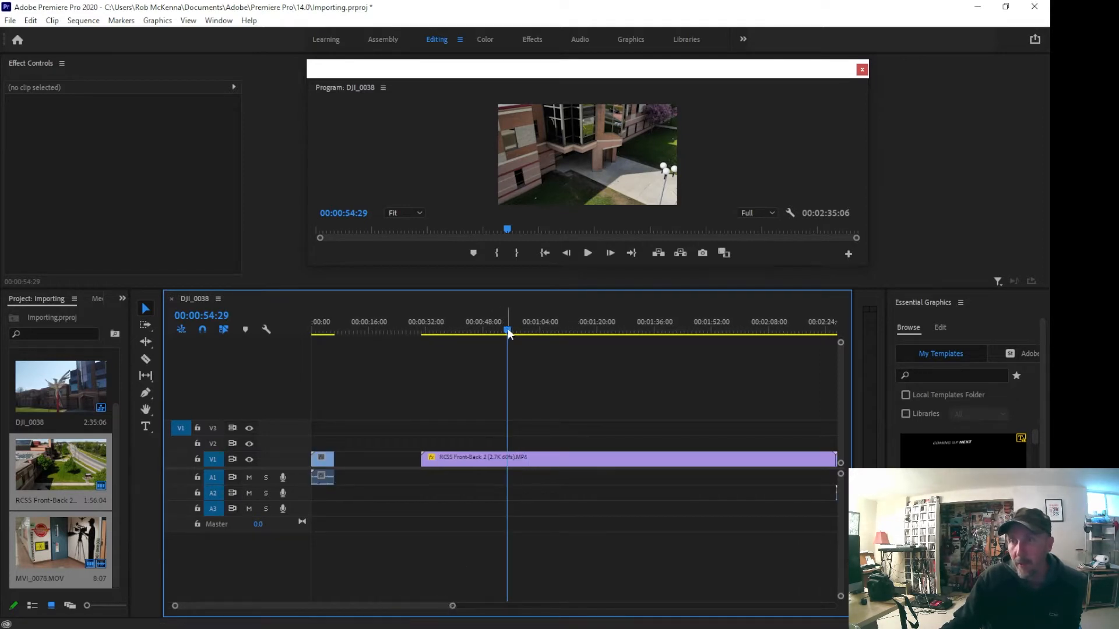
{"action": "left_click_drag", "start_coordinate": [508, 329], "coordinate": [333, 342]}
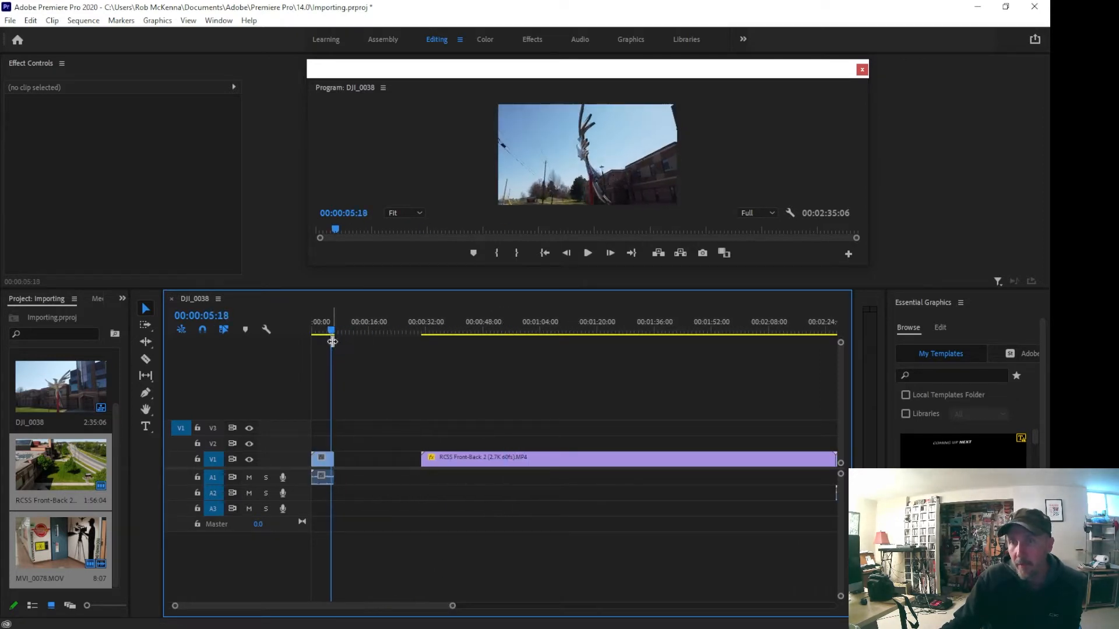
Split the opening DJI_0038 clip again at 00:00:04:03 and delete the section after the cut.
{"action": "left_click_drag", "start_coordinate": [450, 608], "coordinate": [347, 601]}
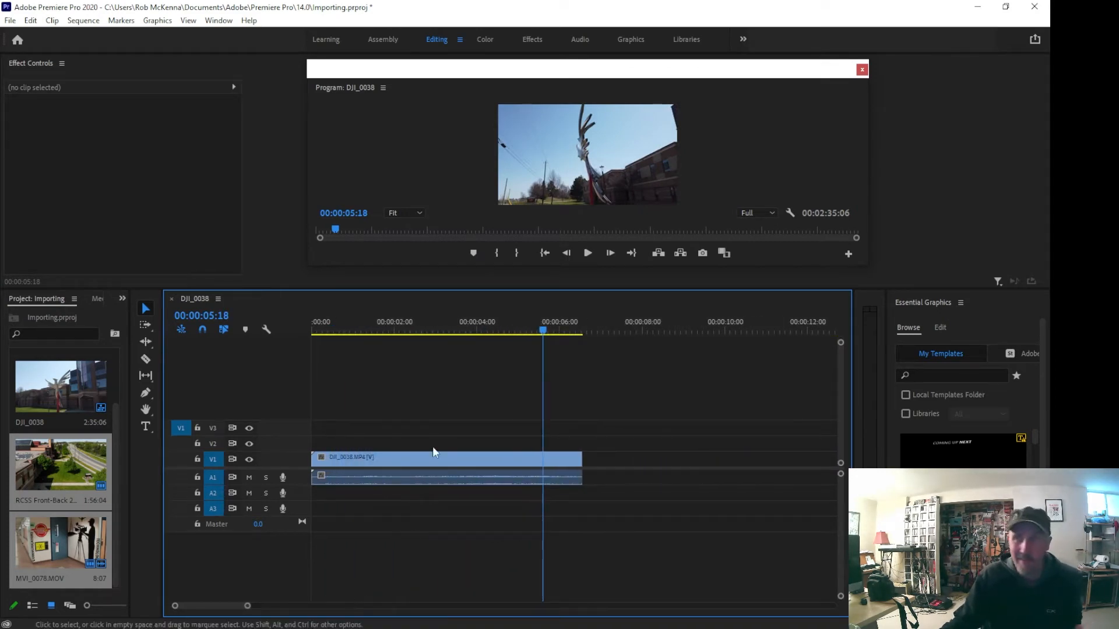
{"action": "left_click_drag", "start_coordinate": [543, 330], "coordinate": [480, 330]}
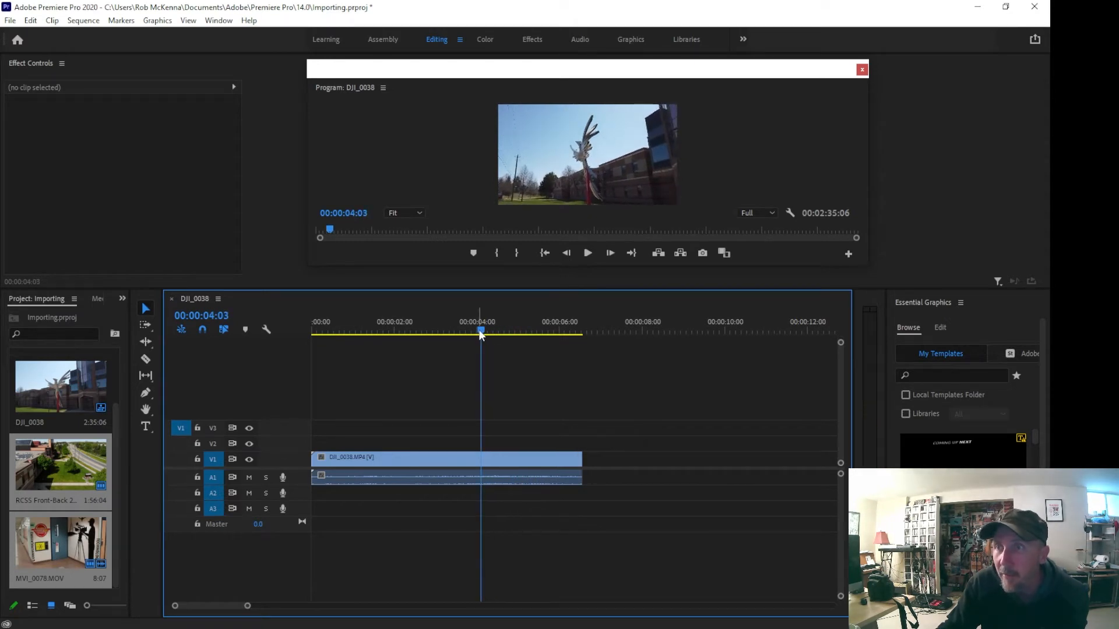
{"action": "left_click", "coordinate": [145, 359]}
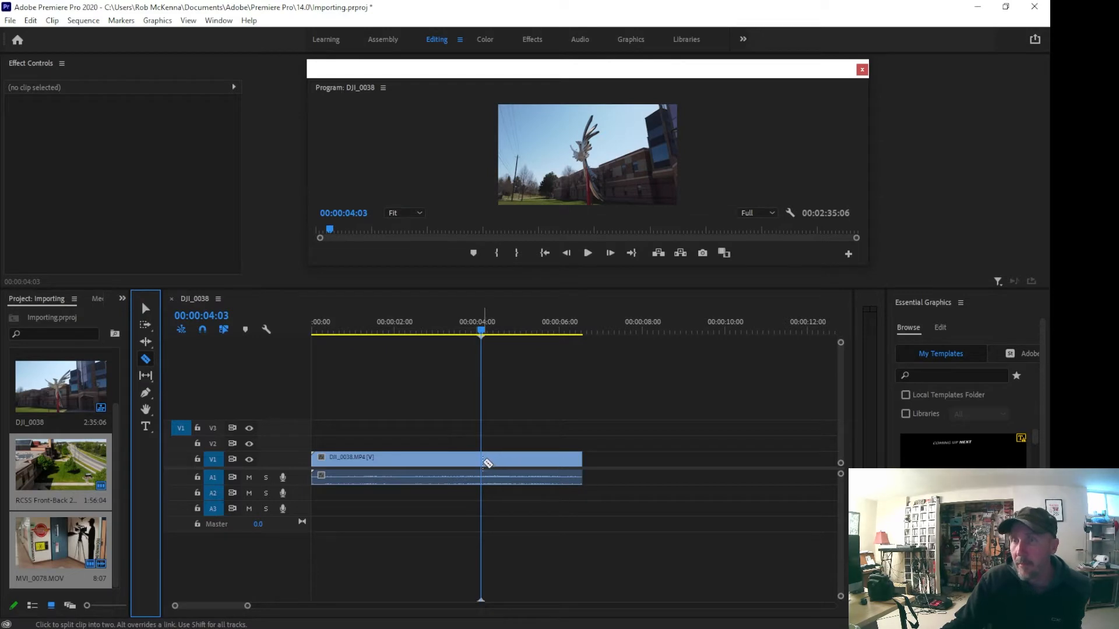
{"action": "left_click", "coordinate": [489, 464]}
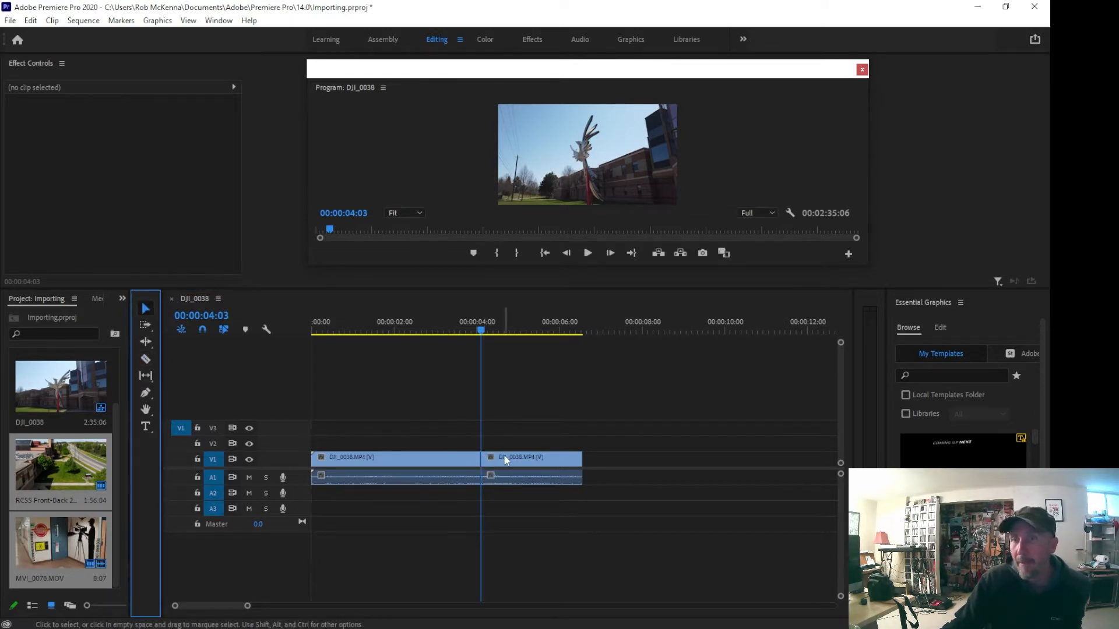
{"action": "key", "text": "v"}
{"action": "left_click", "coordinate": [547, 474]}
{"action": "key", "text": "Delete"}
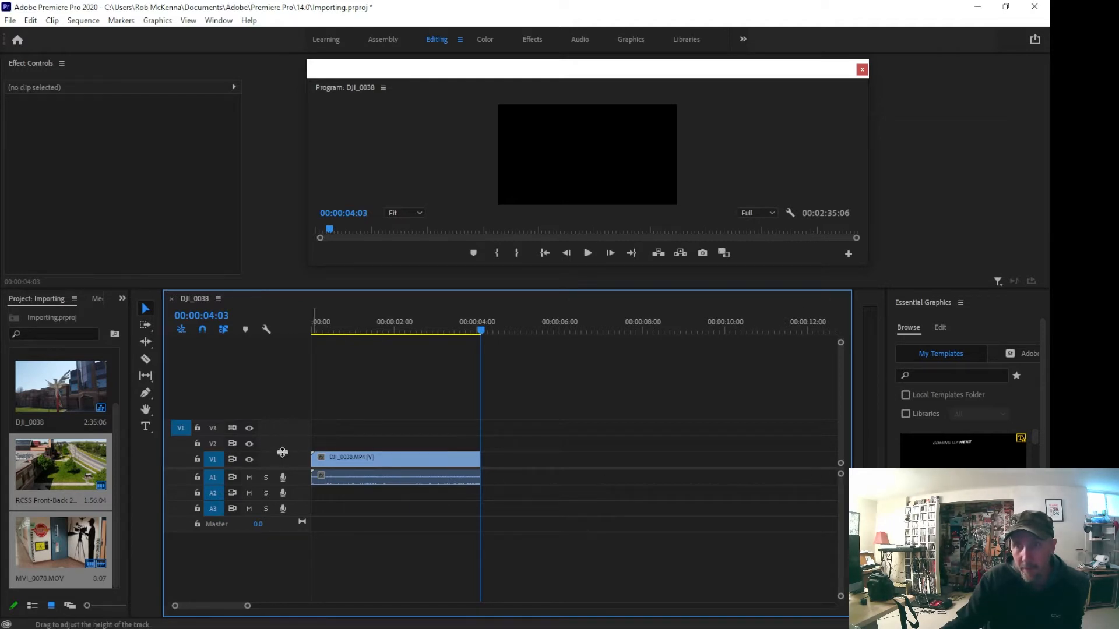
Increase the heights of the Video 1 and Audio 1 tracks to show the clip thumbnail and waveforms.
{"action": "left_click_drag", "start_coordinate": [282, 427], "coordinate": [283, 403]}
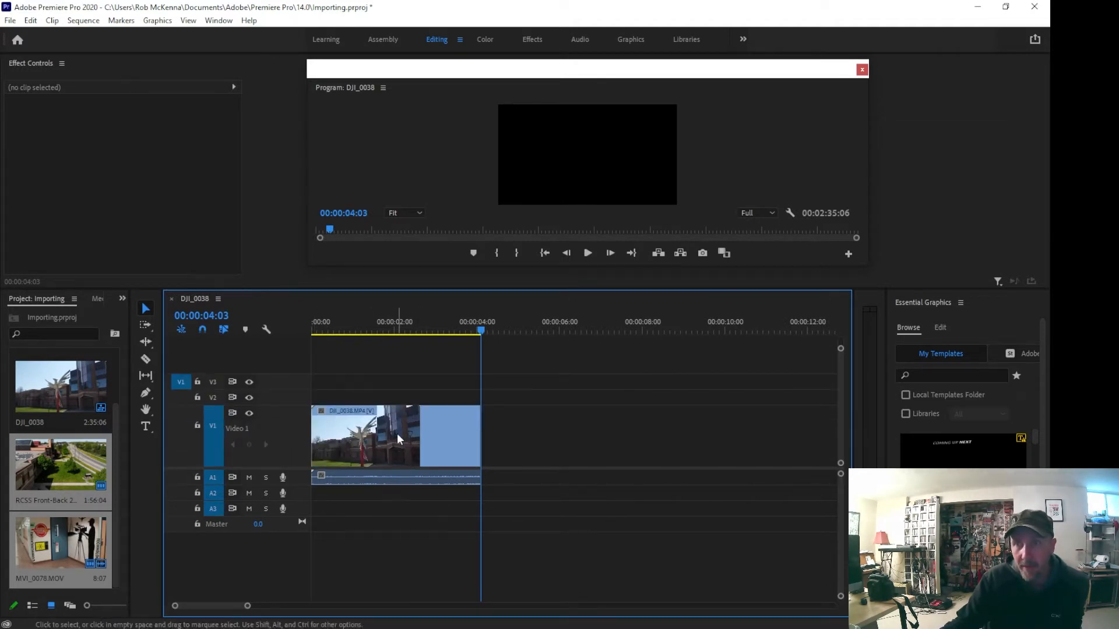
{"action": "left_click_drag", "start_coordinate": [289, 486], "coordinate": [290, 526]}
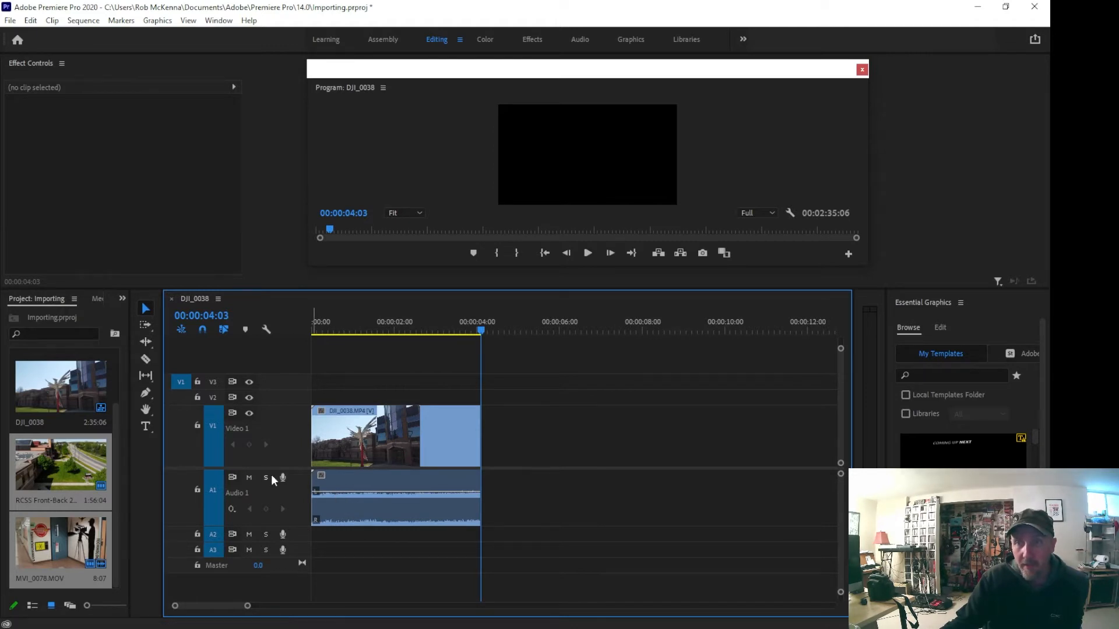
Mute the Audio 1 track and lower the volume level of the opening clip's audio.
{"action": "left_click", "coordinate": [250, 477]}
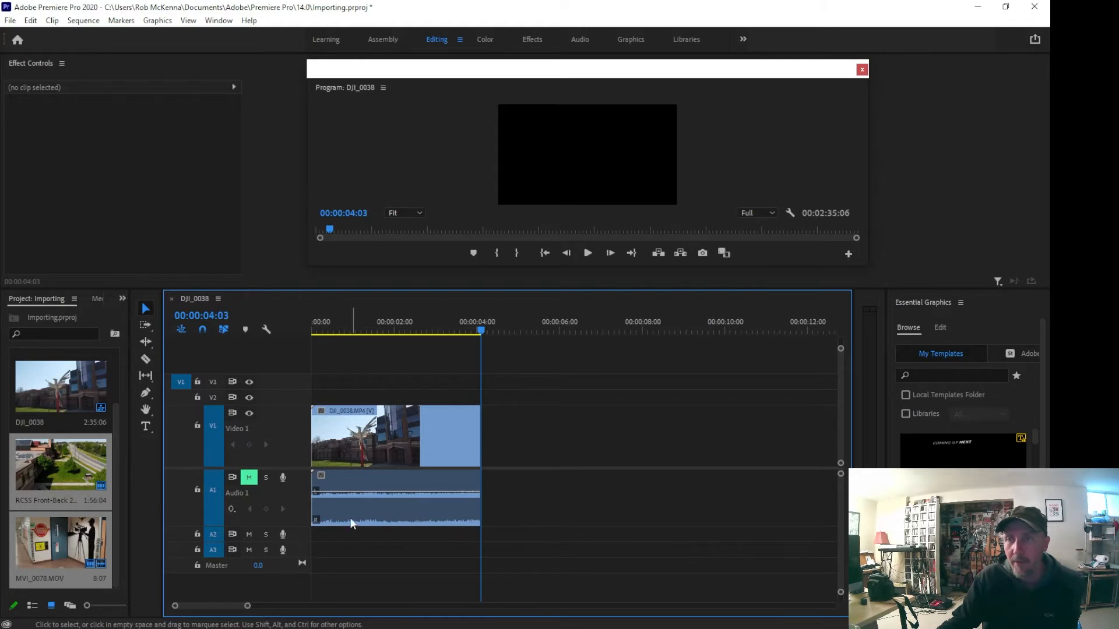
{"action": "mouse_move", "coordinate": [335, 491]}
{"action": "left_mouse_down"}
{"action": "mouse_move", "coordinate": [335, 474]}
{"action": "mouse_move", "coordinate": [335, 508]}
{"action": "mouse_move", "coordinate": [335, 482]}
{"action": "mouse_move", "coordinate": [335, 498]}
{"action": "left_mouse_up"}
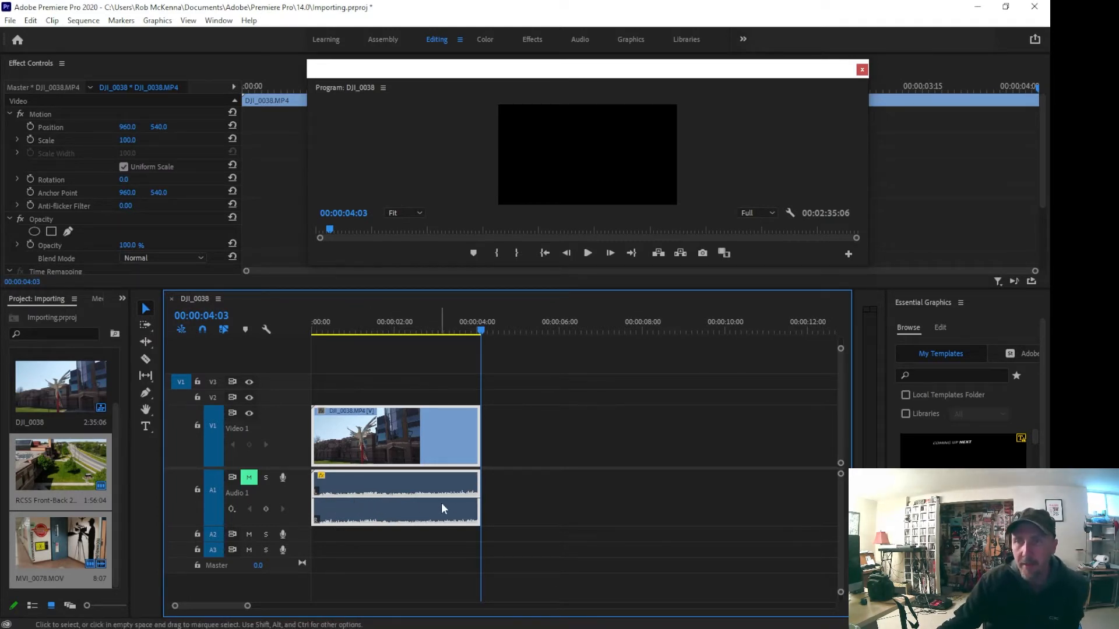
{"action": "mouse_move", "coordinate": [456, 508]}
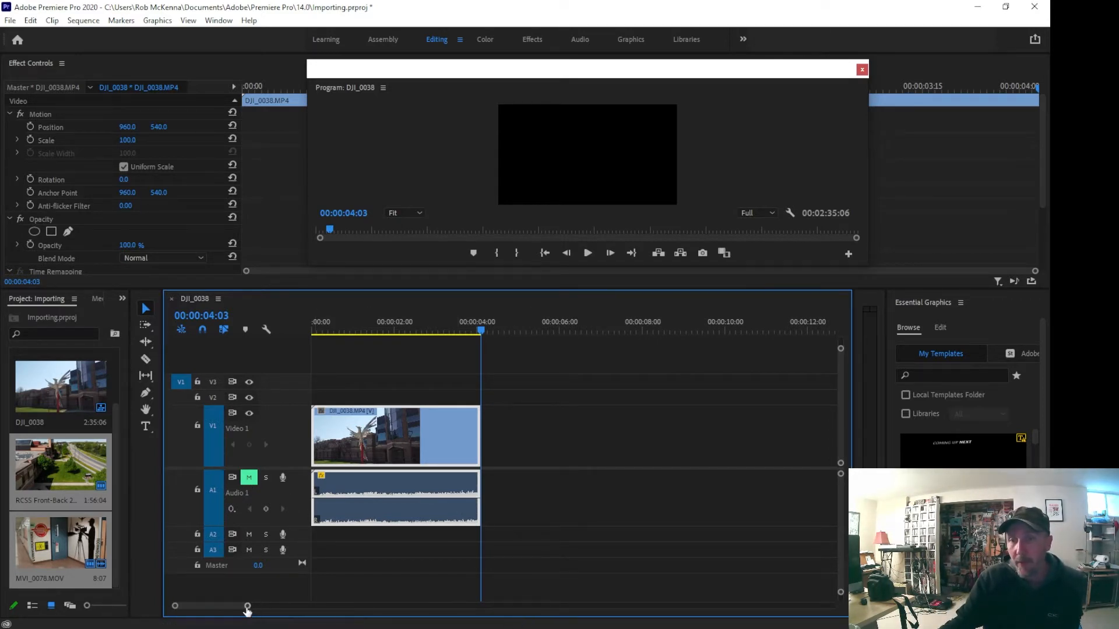
Move the RCSS Front-Back 2 clip directly against the end of the opening clip and split it at 00:00:20:09.
{"action": "left_click_drag", "start_coordinate": [247, 608], "coordinate": [362, 606]}
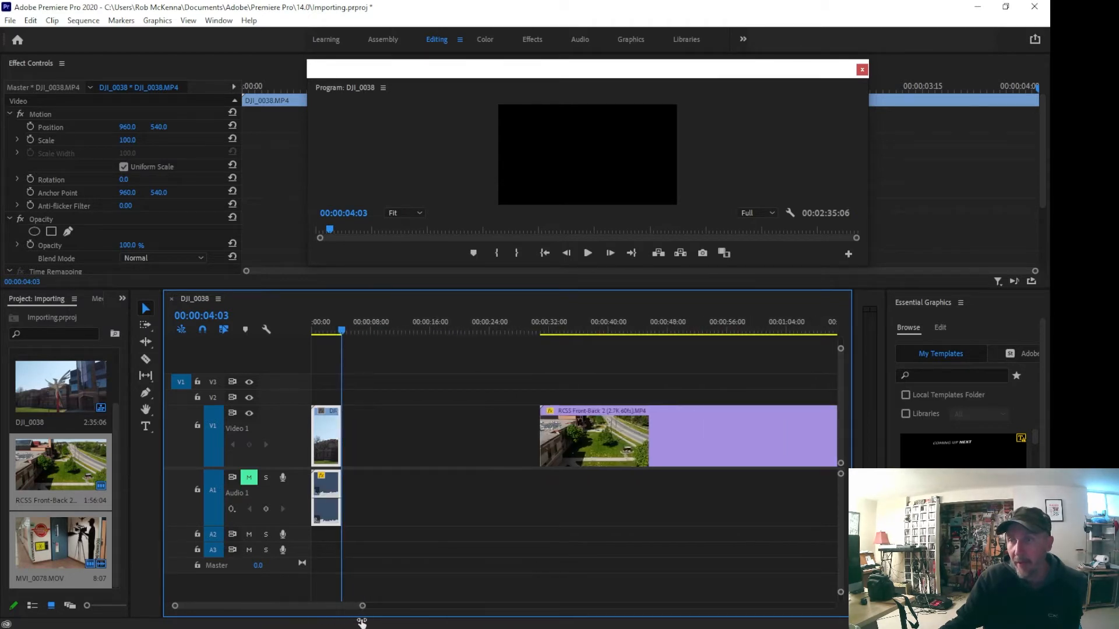
{"action": "left_click_drag", "start_coordinate": [649, 445], "coordinate": [453, 439]}
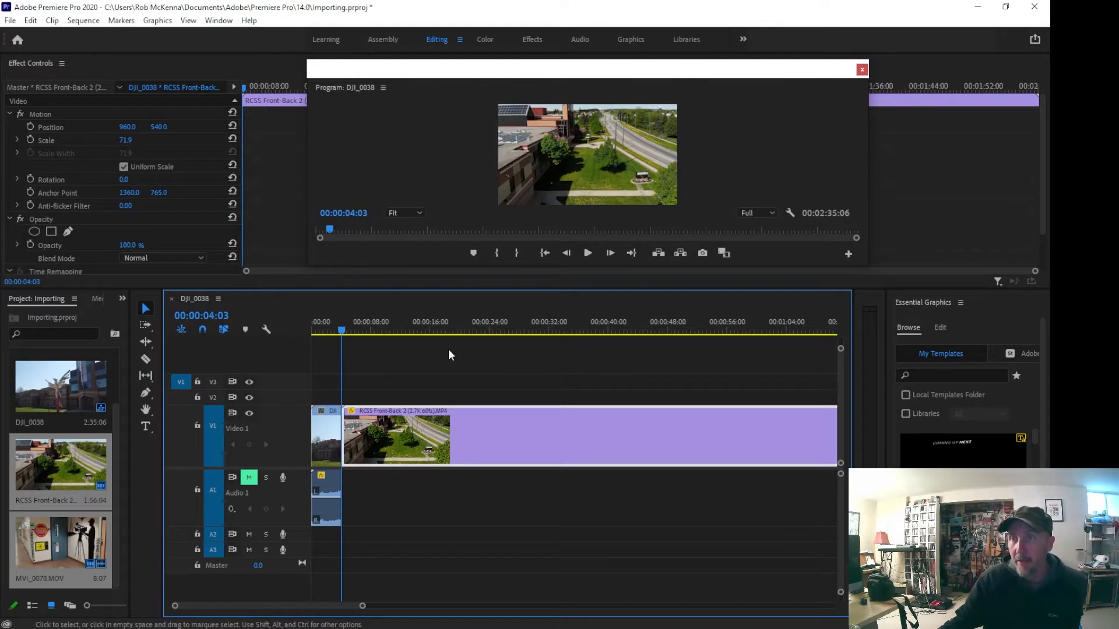
{"action": "left_click_drag", "start_coordinate": [342, 335], "coordinate": [438, 330]}
{"action": "left_click_drag", "start_coordinate": [447, 336], "coordinate": [462, 337]}
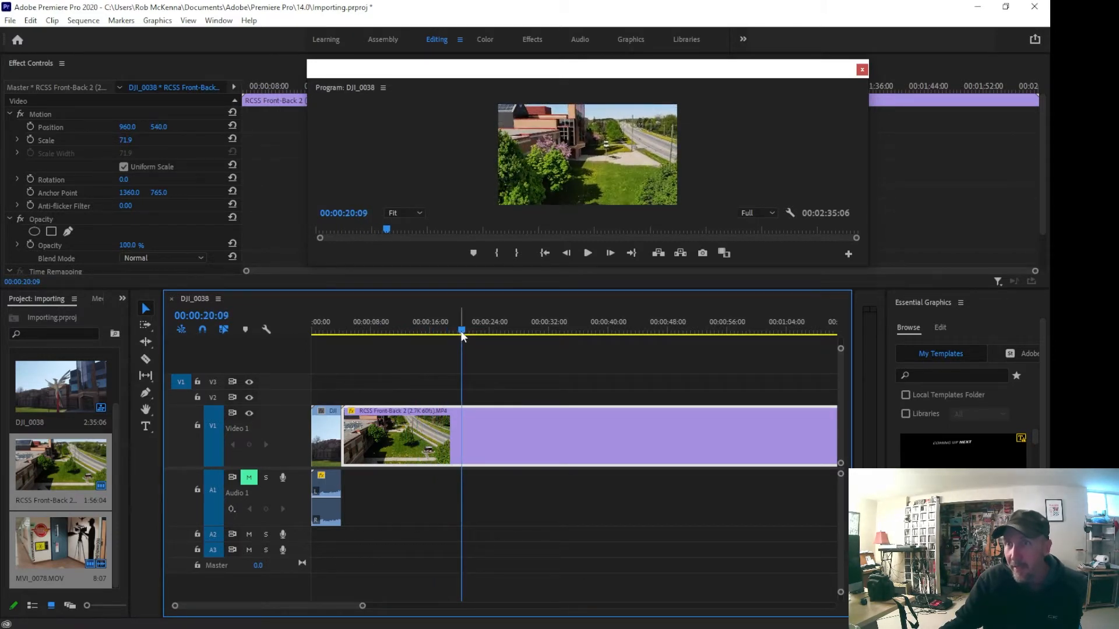
{"action": "left_click", "coordinate": [146, 359]}
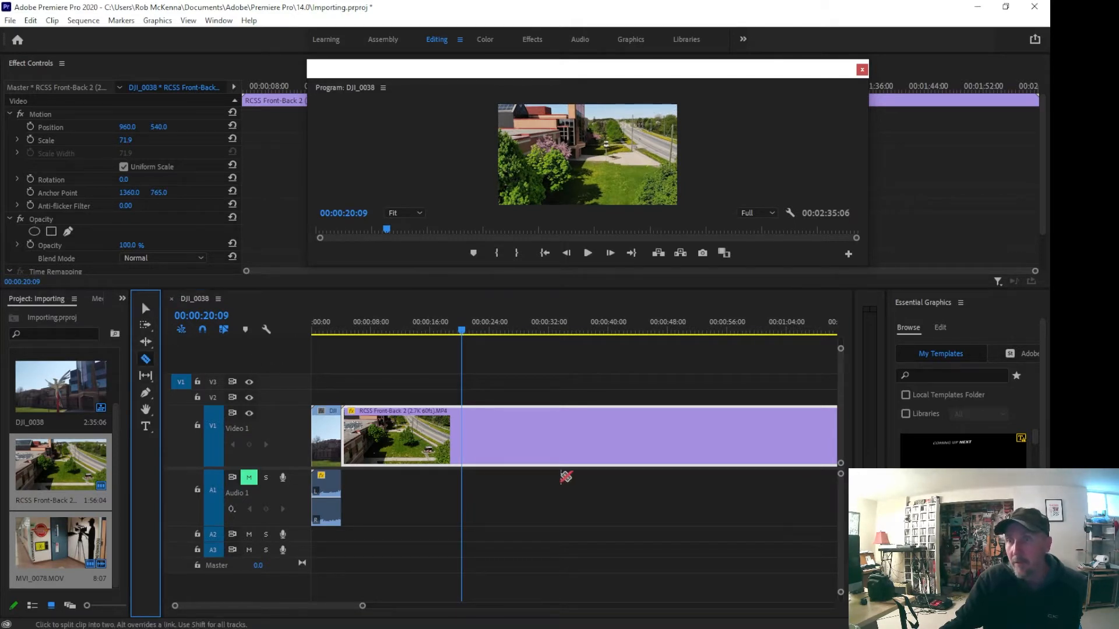
{"action": "left_click", "coordinate": [465, 436]}
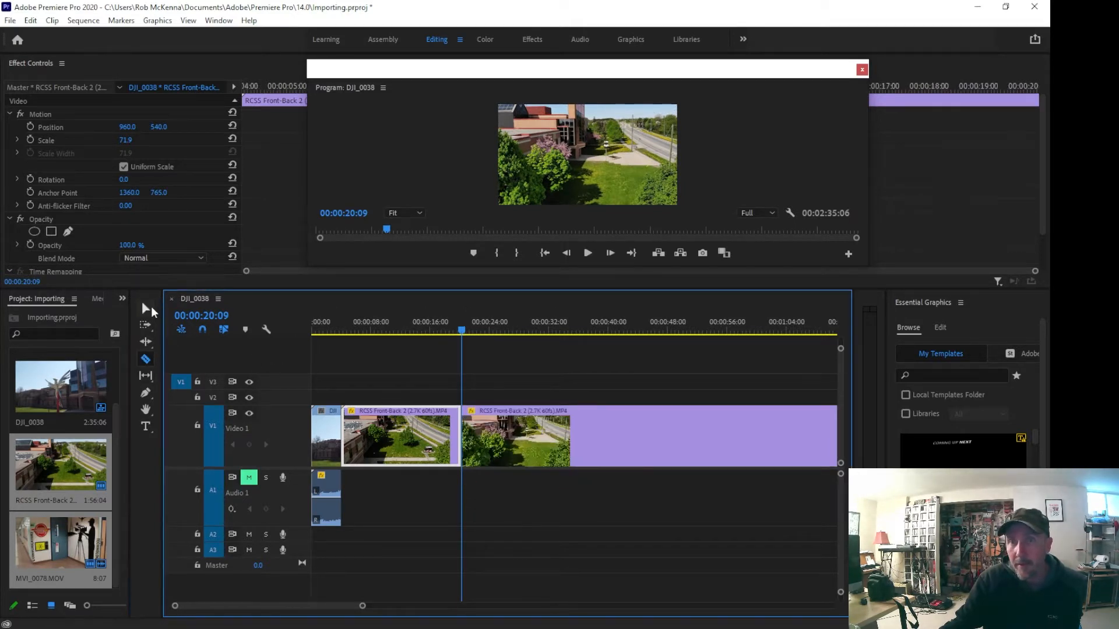
Delete the RCSS Front-Back 2 section before the cut and move the remaining footage against the opening clip.
{"action": "key", "text": "v"}
{"action": "left_click", "coordinate": [393, 438]}
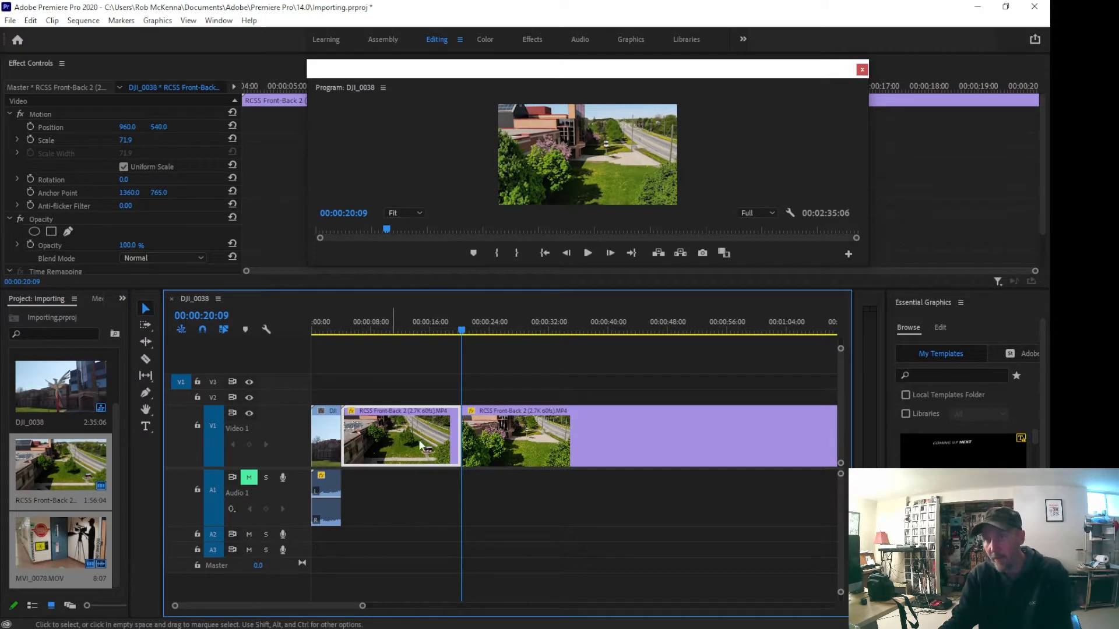
{"action": "key", "text": "Delete"}
{"action": "left_click_drag", "start_coordinate": [512, 438], "coordinate": [391, 437]}
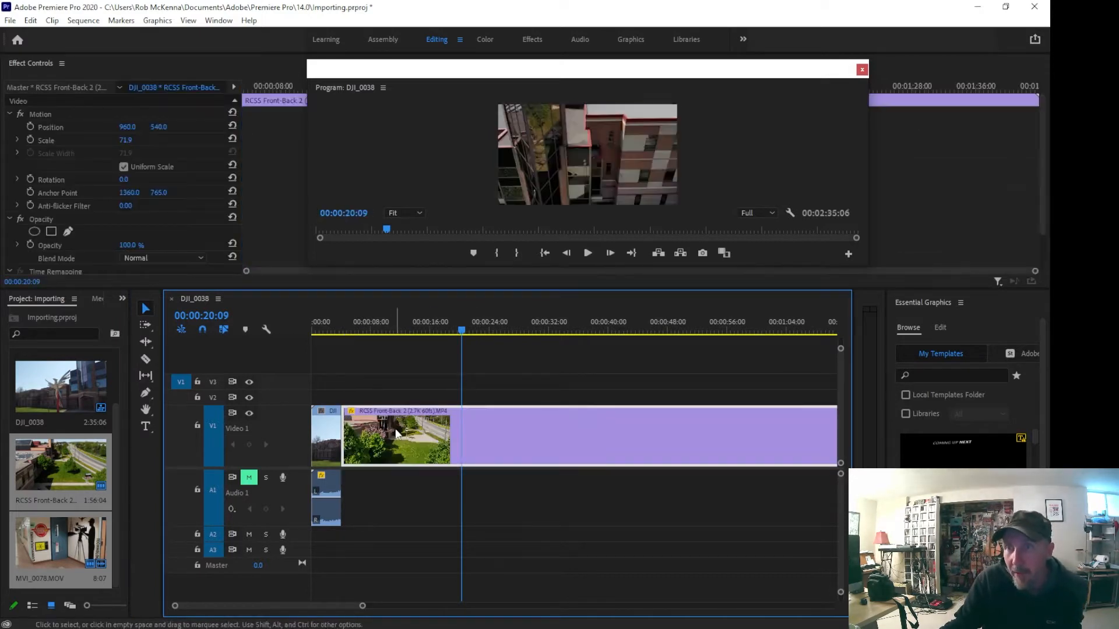
Scrub the RCSS Front-Back 2 clip, split it at 00:00:25:11, and delete the section after the cut.
{"action": "left_click_drag", "start_coordinate": [345, 328], "coordinate": [376, 337]}
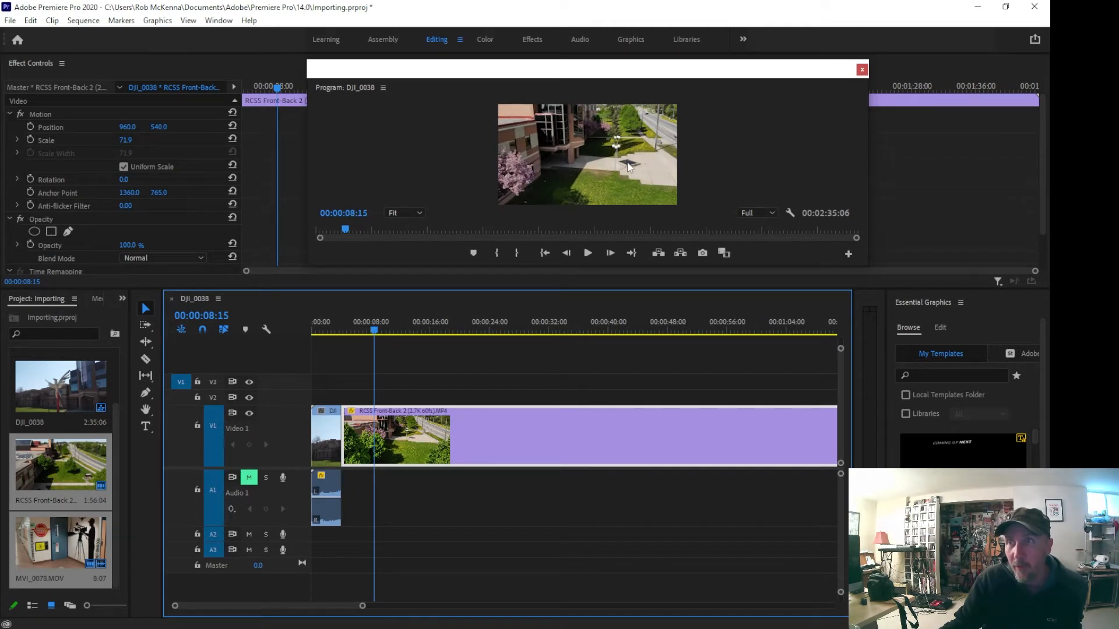
{"action": "left_click_drag", "start_coordinate": [374, 330], "coordinate": [499, 323]}
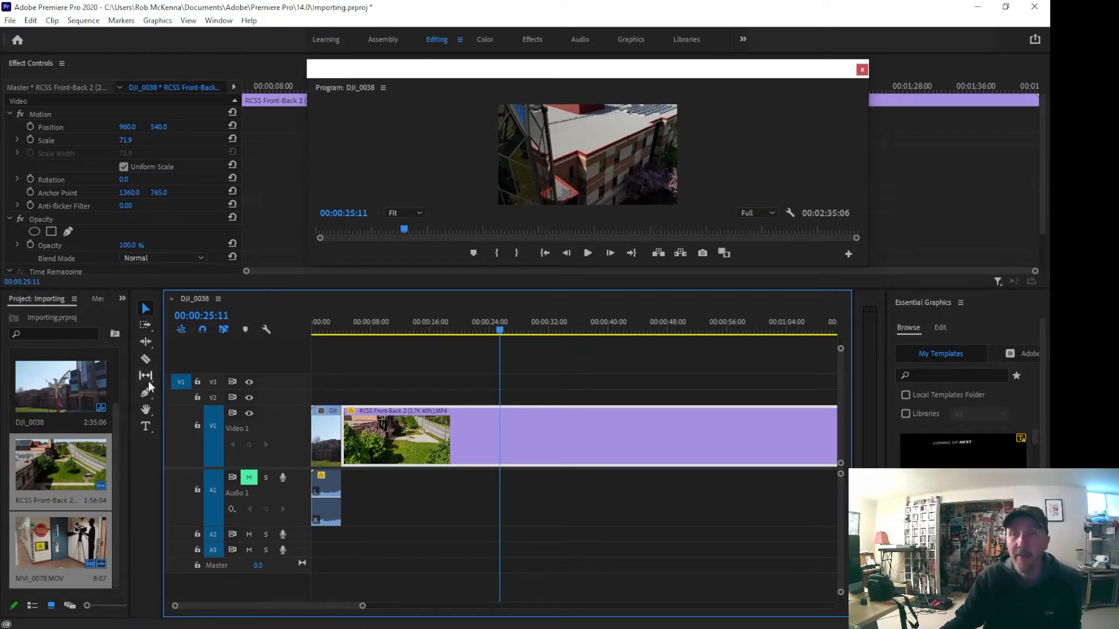
{"action": "left_click", "coordinate": [145, 359]}
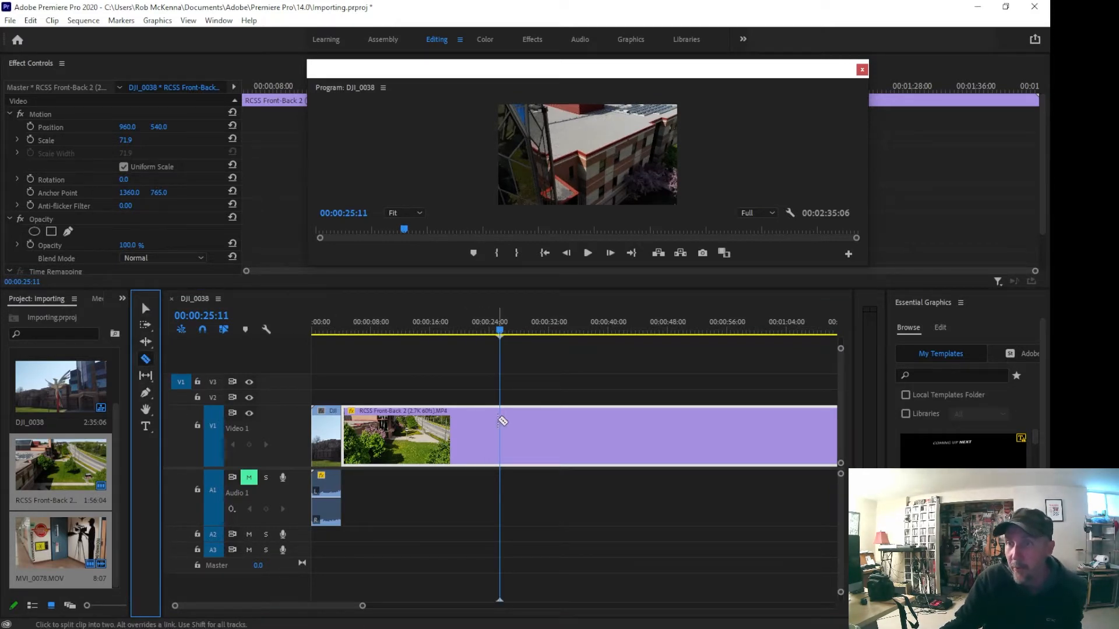
{"action": "left_click", "coordinate": [500, 421]}
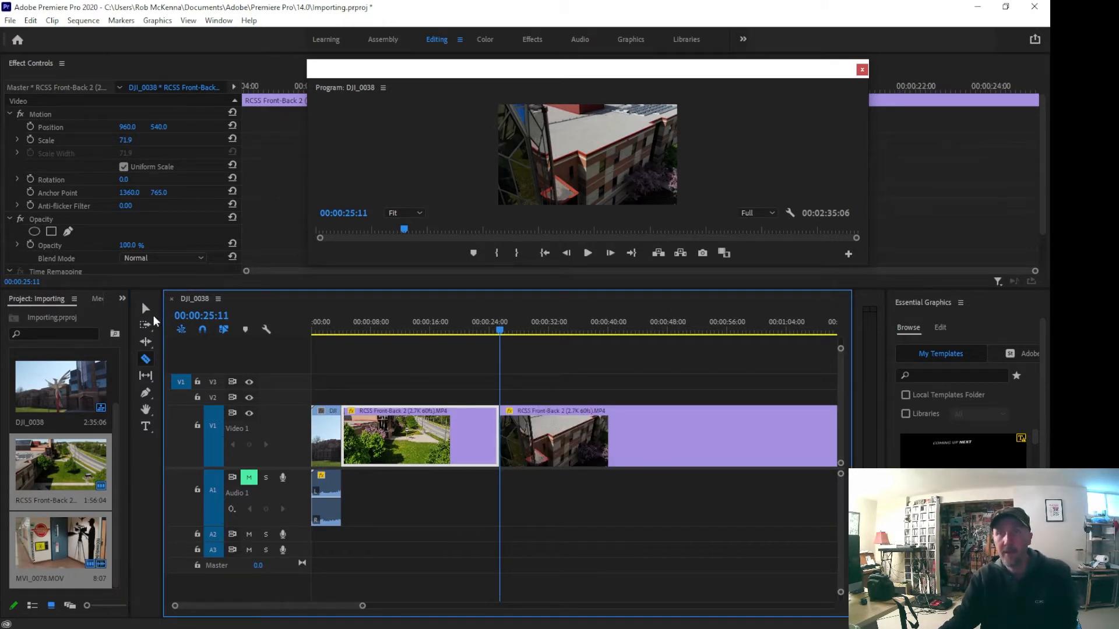
{"action": "left_click", "coordinate": [146, 308]}
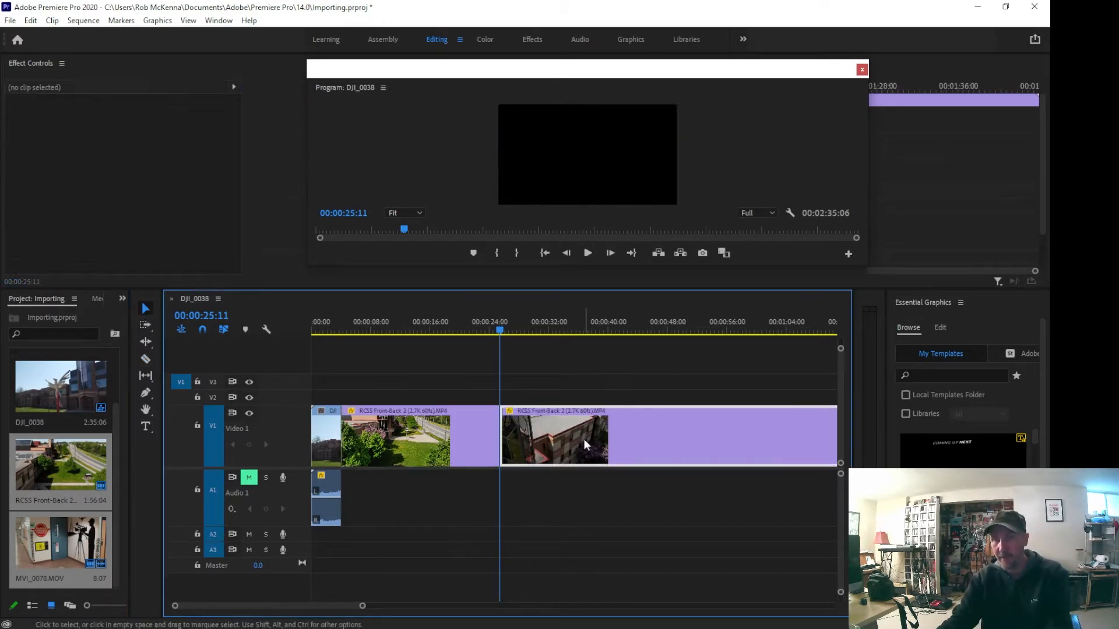
{"action": "key", "text": "Delete"}
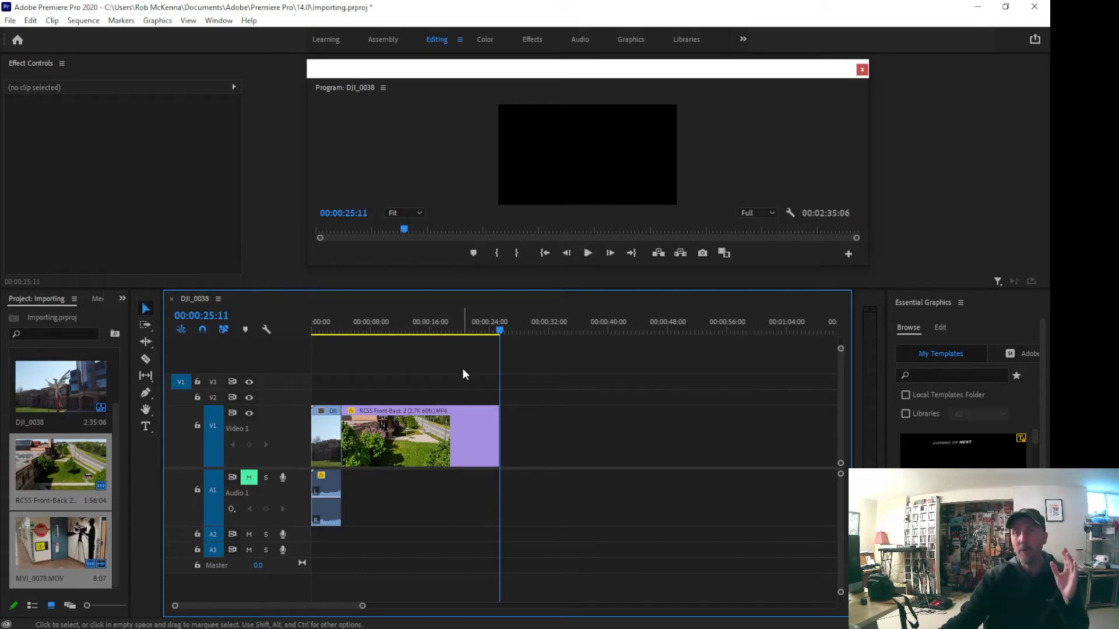
Play the sequence from the start of the trimmed RCSS Front-Back 2 clip to review it.
{"action": "left_click_drag", "start_coordinate": [497, 332], "coordinate": [340, 336]}
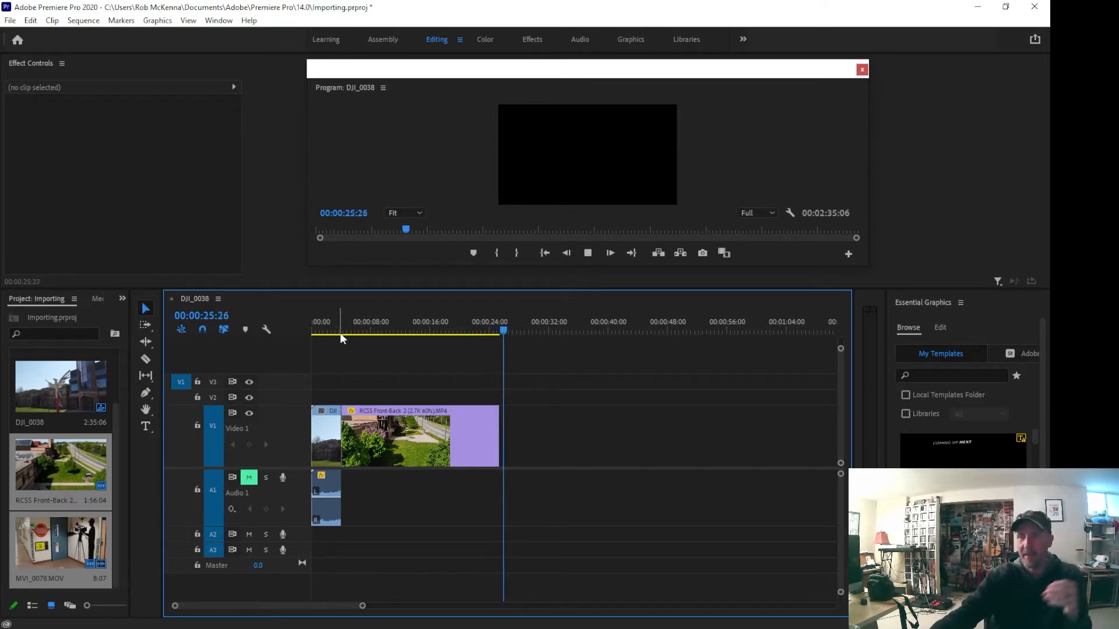
Speed up the RCSS Front-Back 2 clip with the Rate Stretch tool so it ends at about 00:00:18.
{"action": "key", "text": "space"}
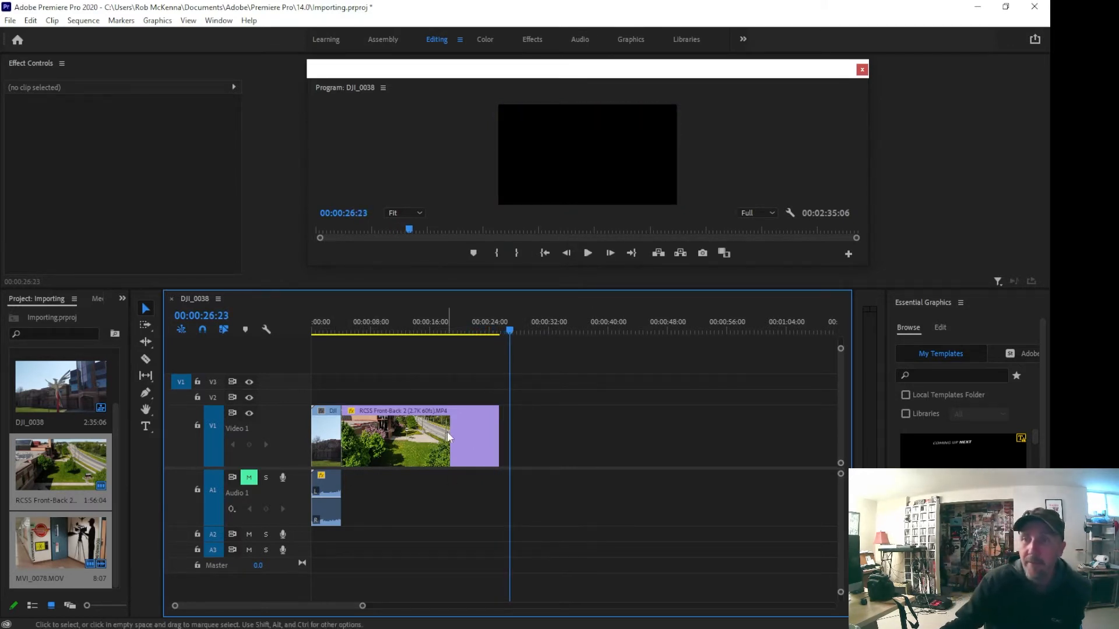
{"action": "left_click", "coordinate": [145, 342]}
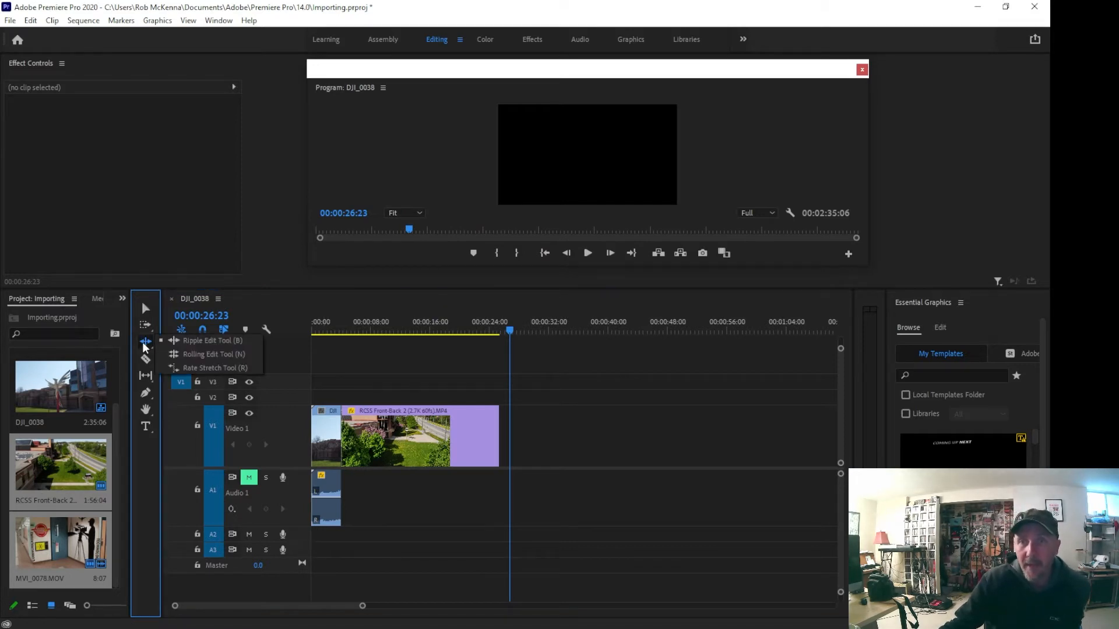
{"action": "left_click", "coordinate": [222, 369]}
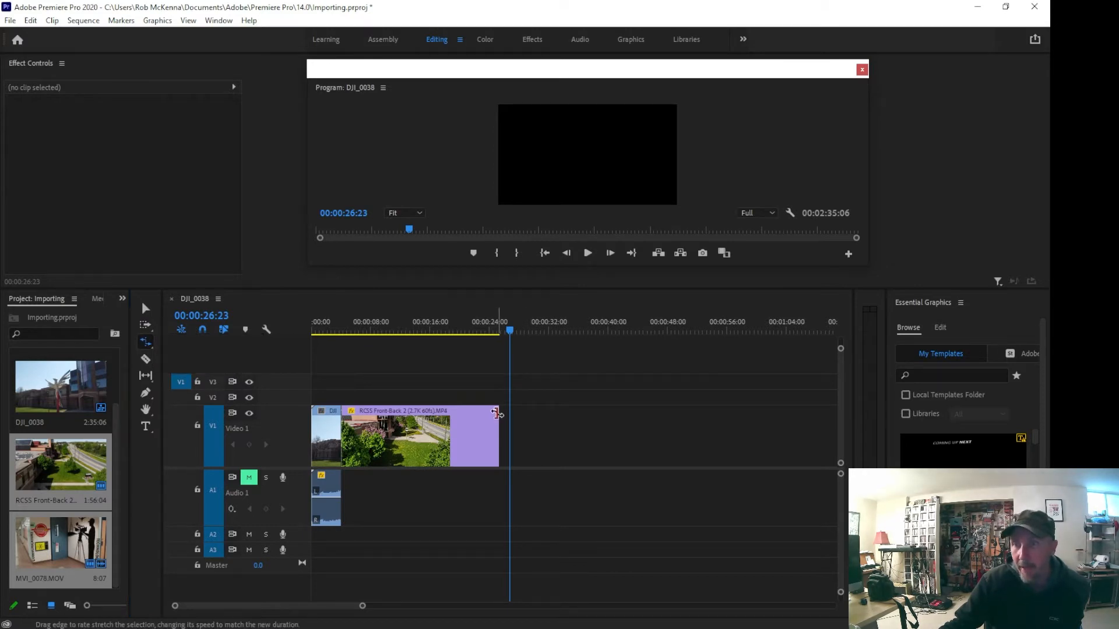
{"action": "left_click", "coordinate": [497, 414]}
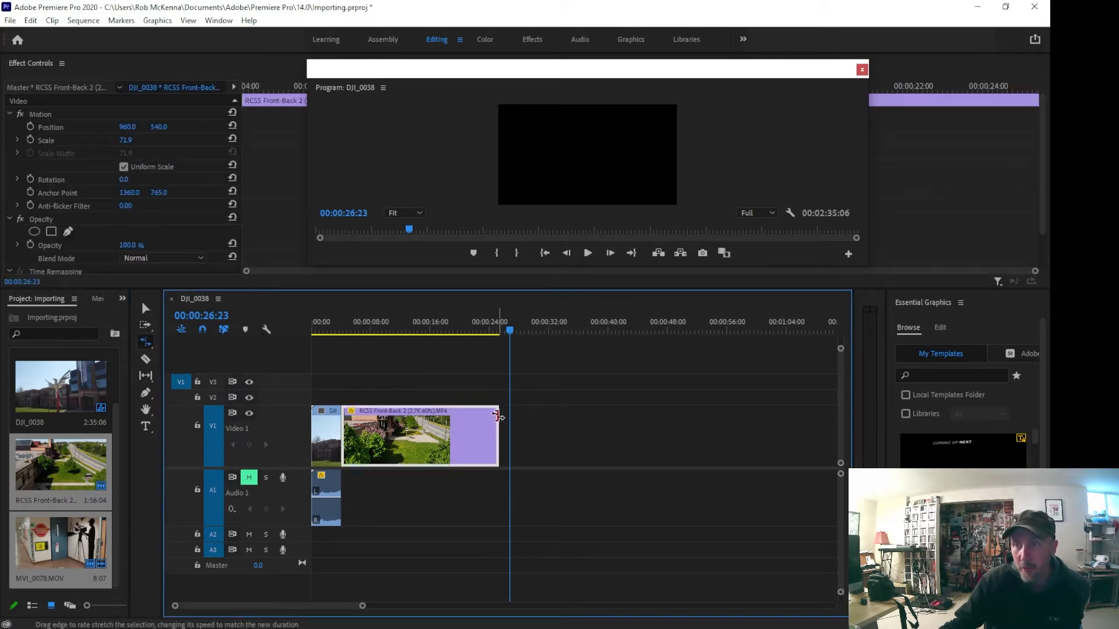
{"action": "left_click_drag", "start_coordinate": [496, 414], "coordinate": [447, 414]}
Play the sequence from 00:00:03:09 through the sped-up RCSS Front-Back 2 clip to check its pace.
{"action": "left_click", "coordinate": [336, 331]}
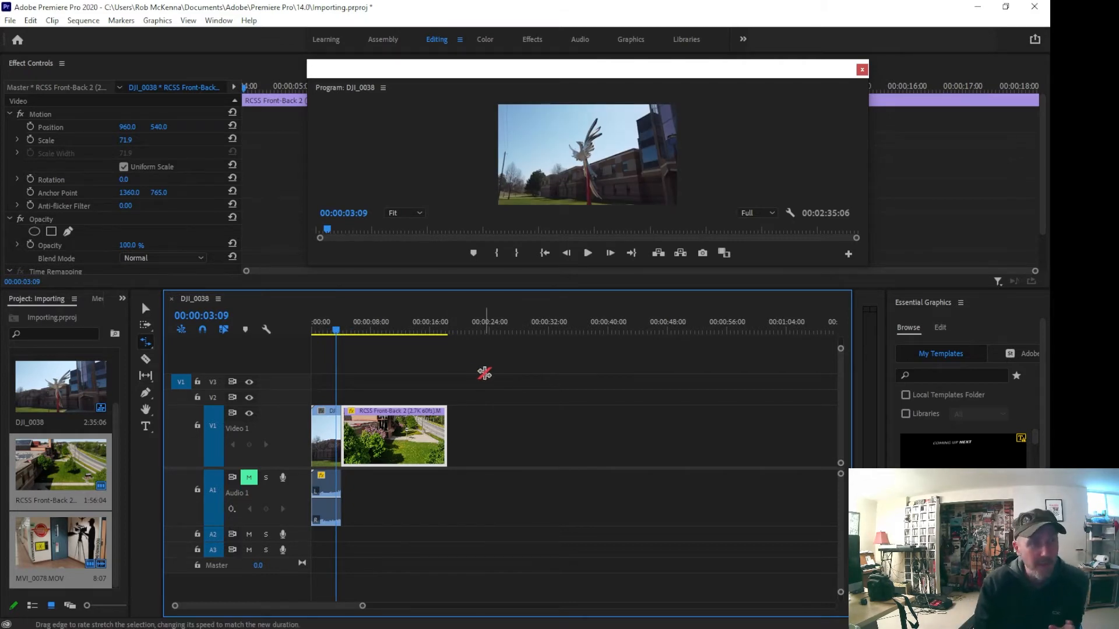
{"action": "key", "text": "space"}
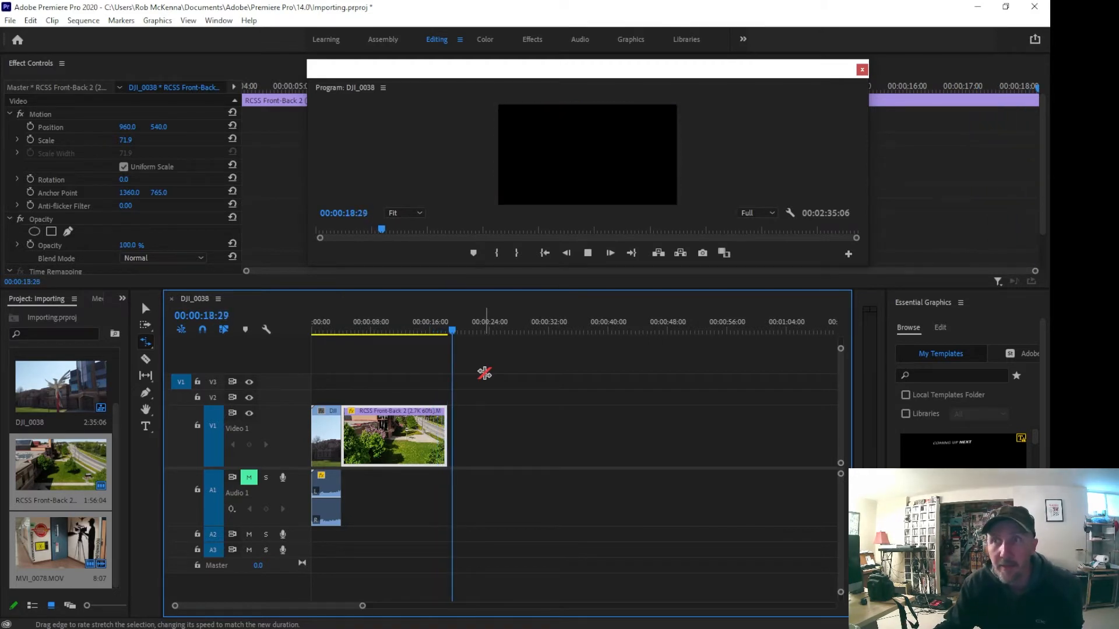
{"action": "key", "text": "space"}
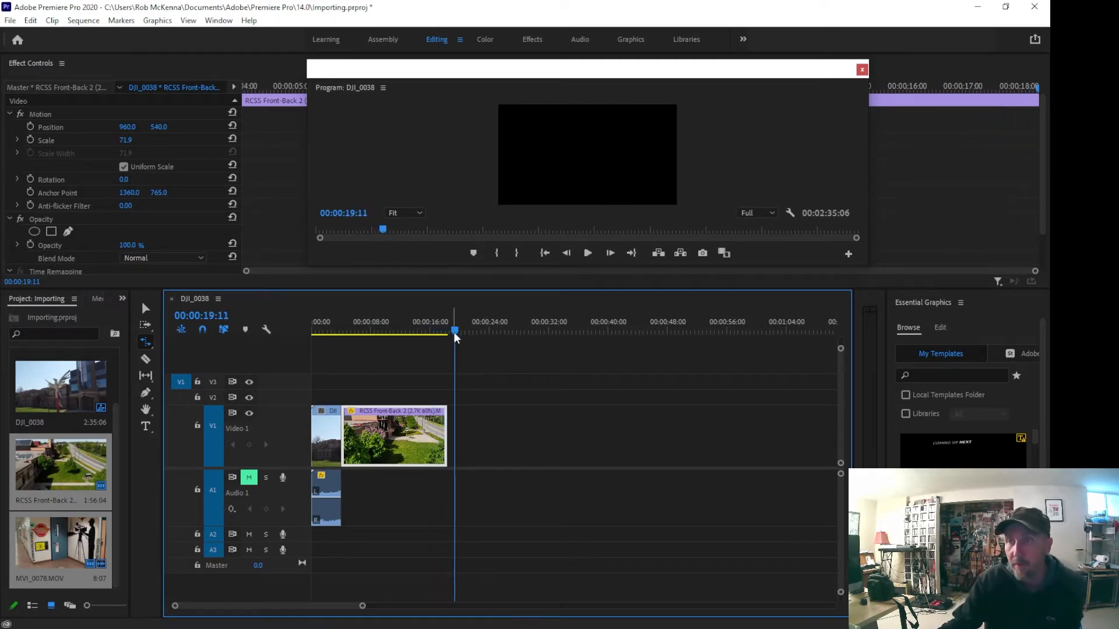
Scrub the RCSS Front-Back 2 clip and split it at 00:00:12:12.
{"action": "left_click_drag", "start_coordinate": [455, 332], "coordinate": [343, 331]}
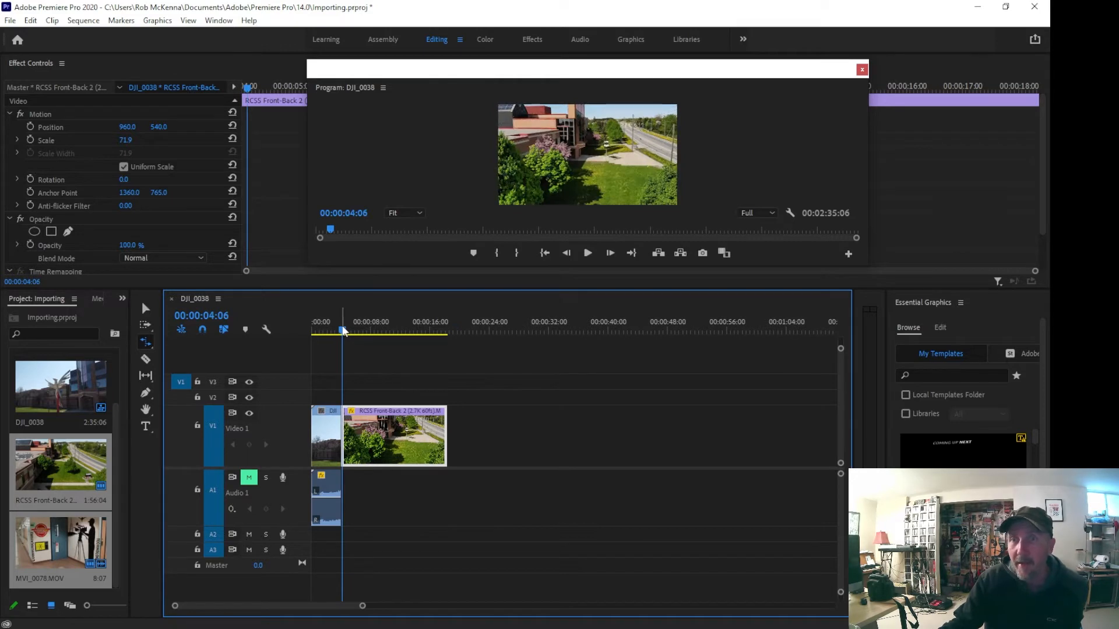
{"action": "key", "text": "v"}
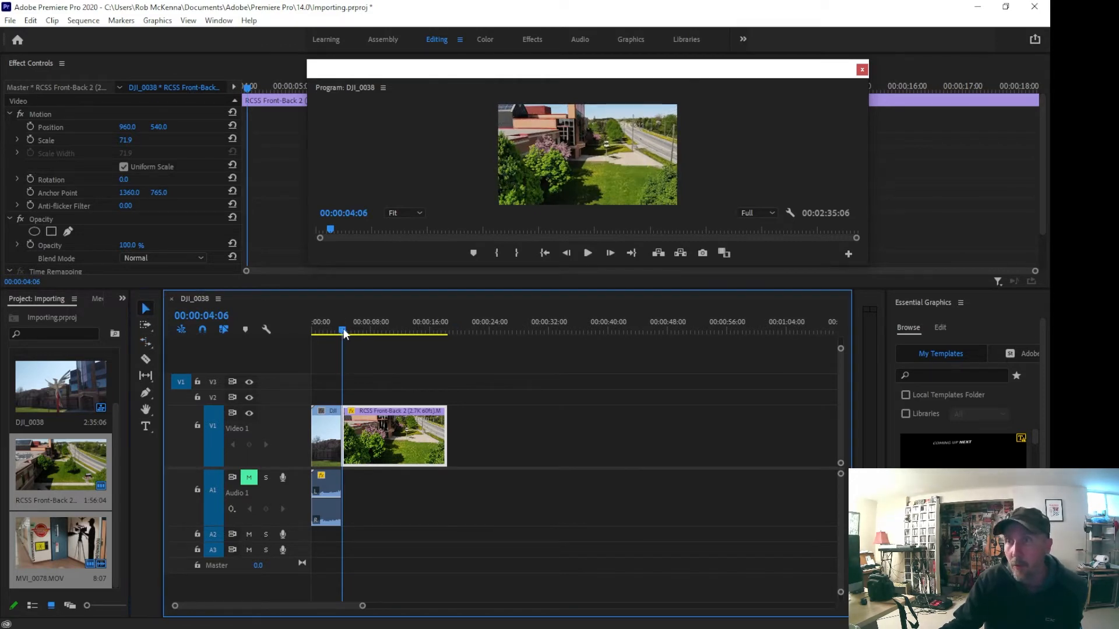
{"action": "left_click_drag", "start_coordinate": [344, 331], "coordinate": [405, 334]}
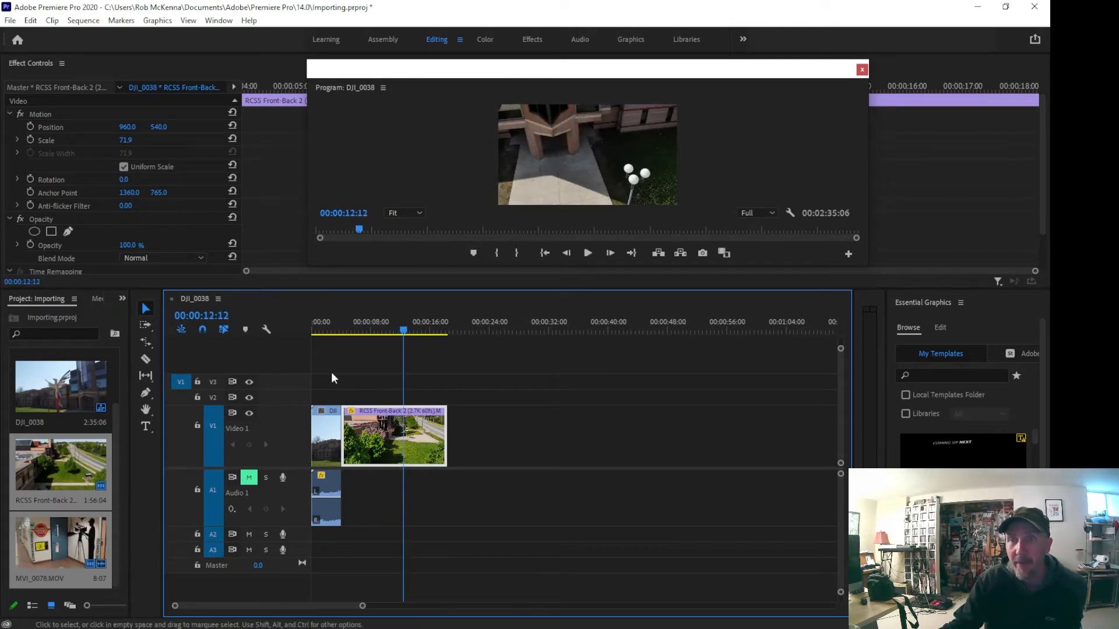
{"action": "left_click", "coordinate": [146, 360]}
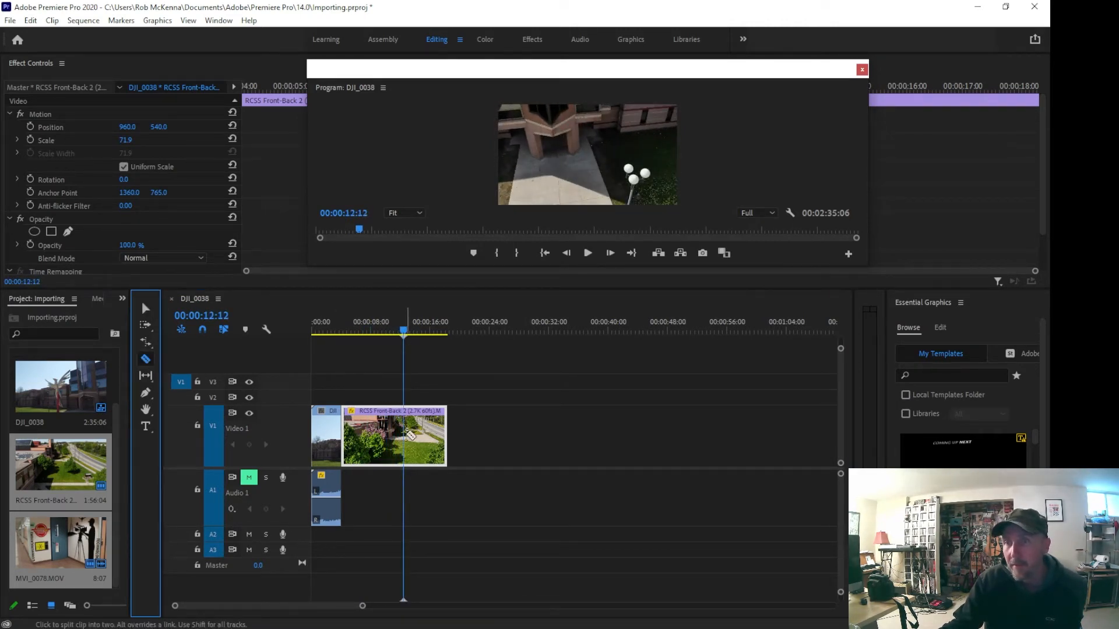
{"action": "left_click", "coordinate": [404, 432]}
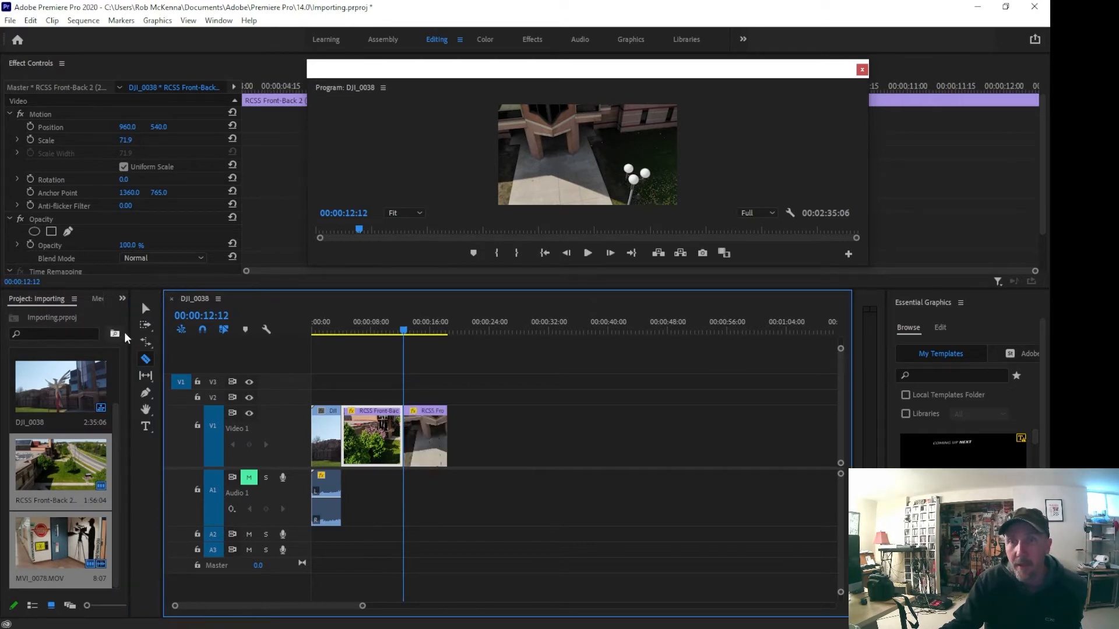
Rate-stretch the first RCSS Front-Back 2 section to end at about 00:00:09:15 and move the second section against it.
{"action": "left_click", "coordinate": [146, 342]}
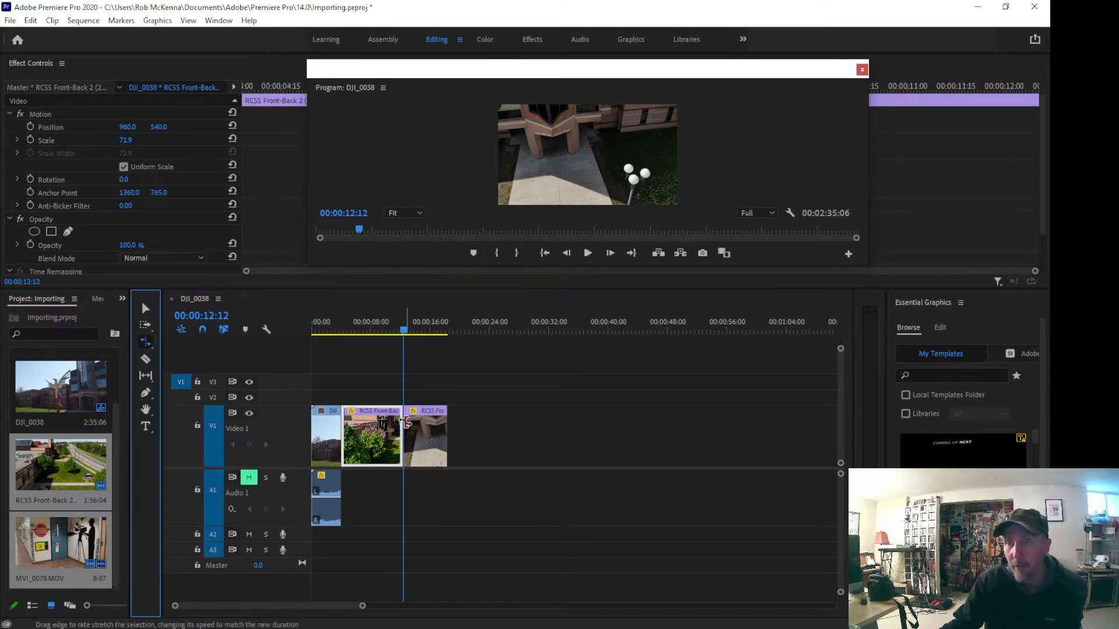
{"action": "left_click_drag", "start_coordinate": [402, 412], "coordinate": [381, 412]}
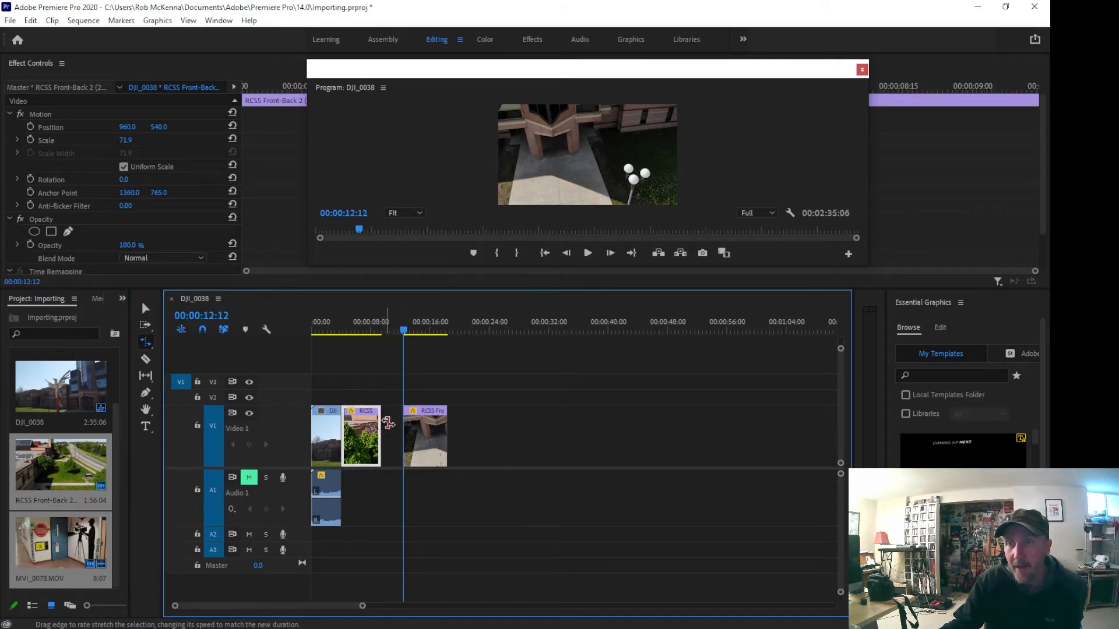
{"action": "left_click", "coordinate": [146, 308]}
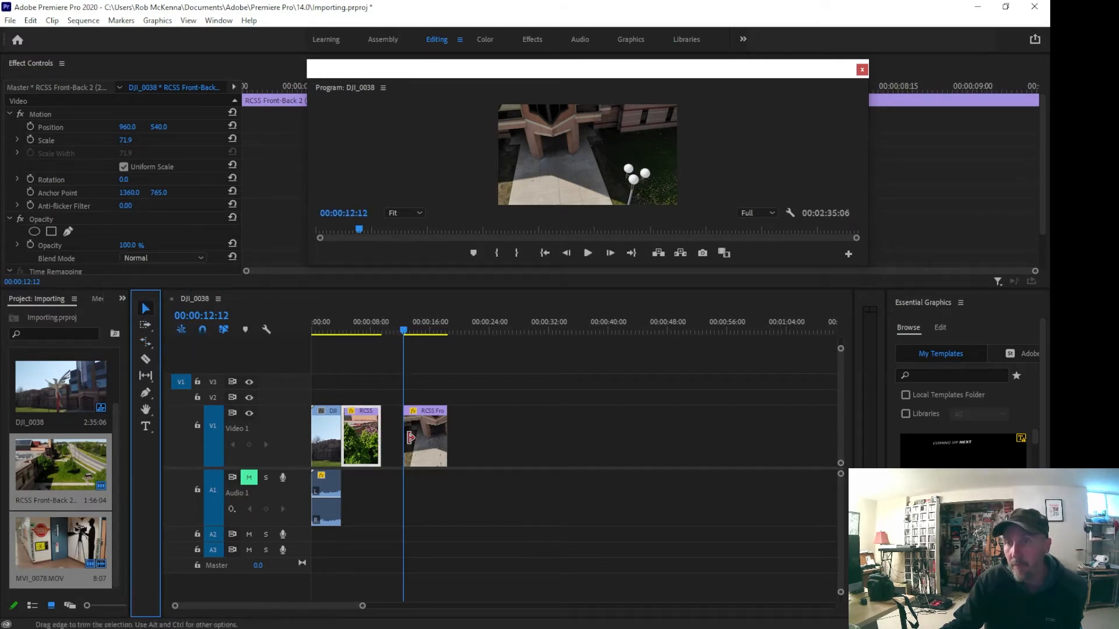
{"action": "left_click", "coordinate": [429, 444]}
{"action": "left_click_drag", "start_coordinate": [428, 444], "coordinate": [406, 444]}
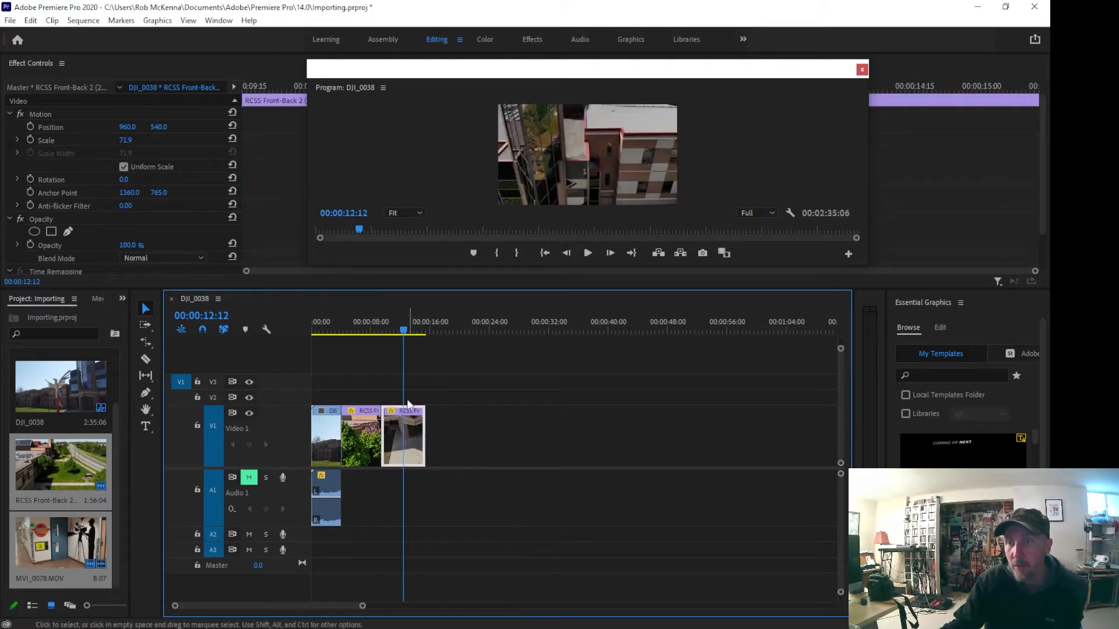
Play the sequence from 00:00:03:09 to review the speed change between the two RCSS Front-Back 2 sections.
{"action": "left_click", "coordinate": [338, 330]}
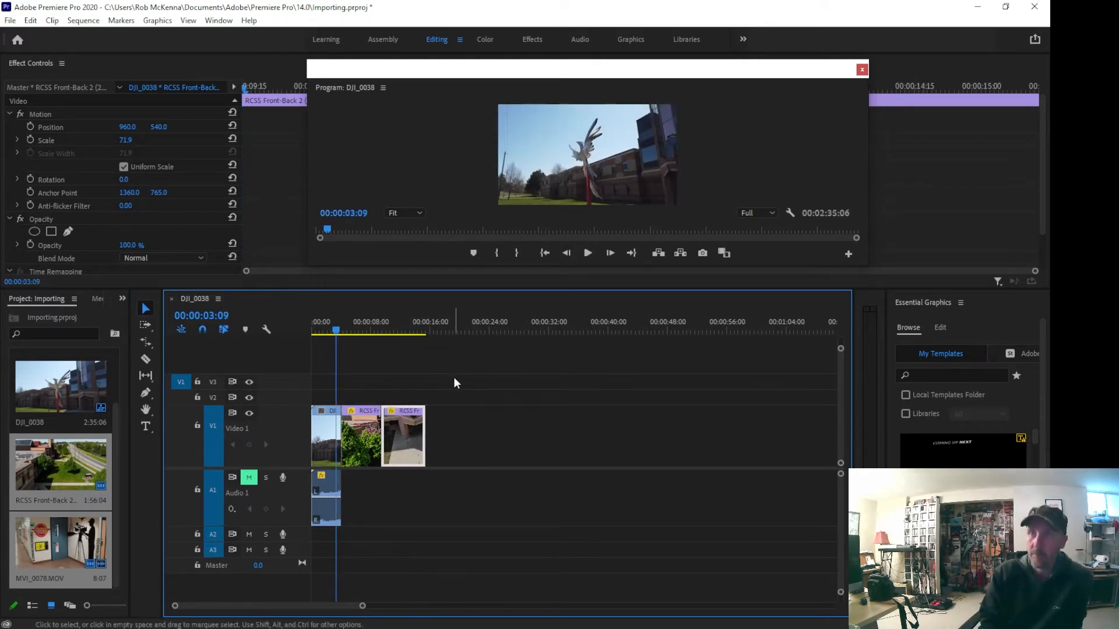
{"action": "key", "text": "space"}
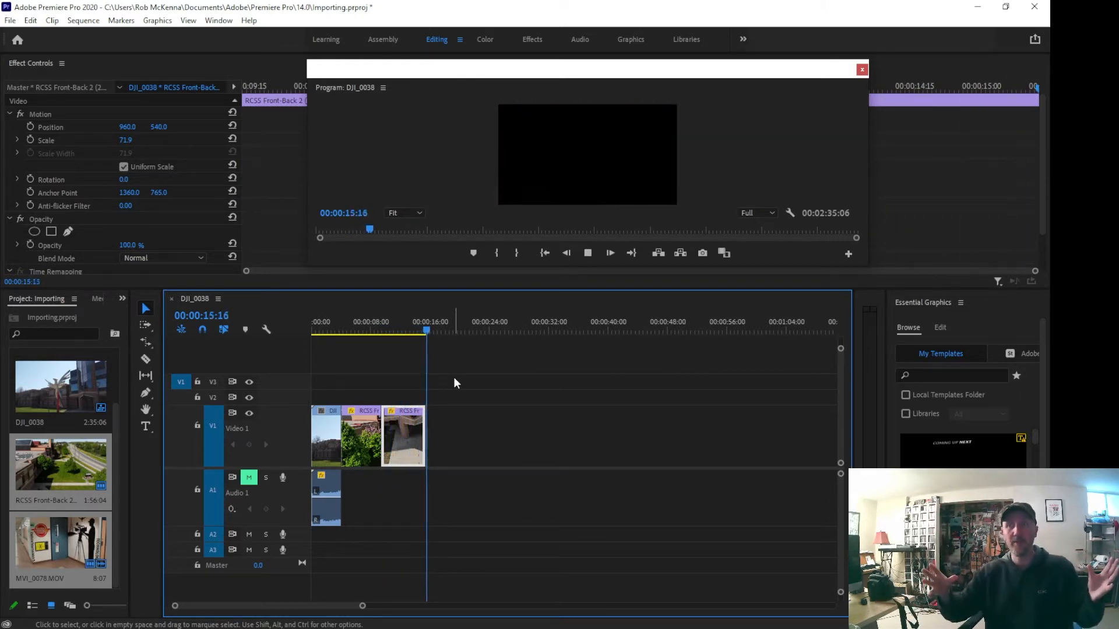
{"action": "key", "text": "space"}
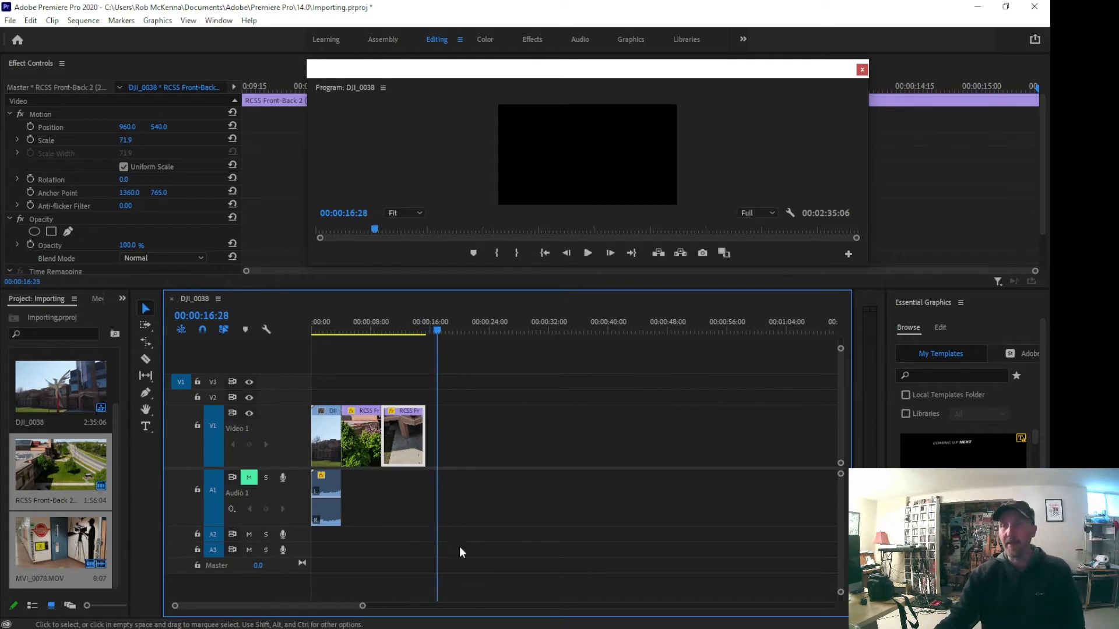
Move the MVI_0078.MOV clip directly against the end of the RCSS Front-Back 2 footage and play across the join.
{"action": "left_click_drag", "start_coordinate": [362, 607], "coordinate": [504, 613]}
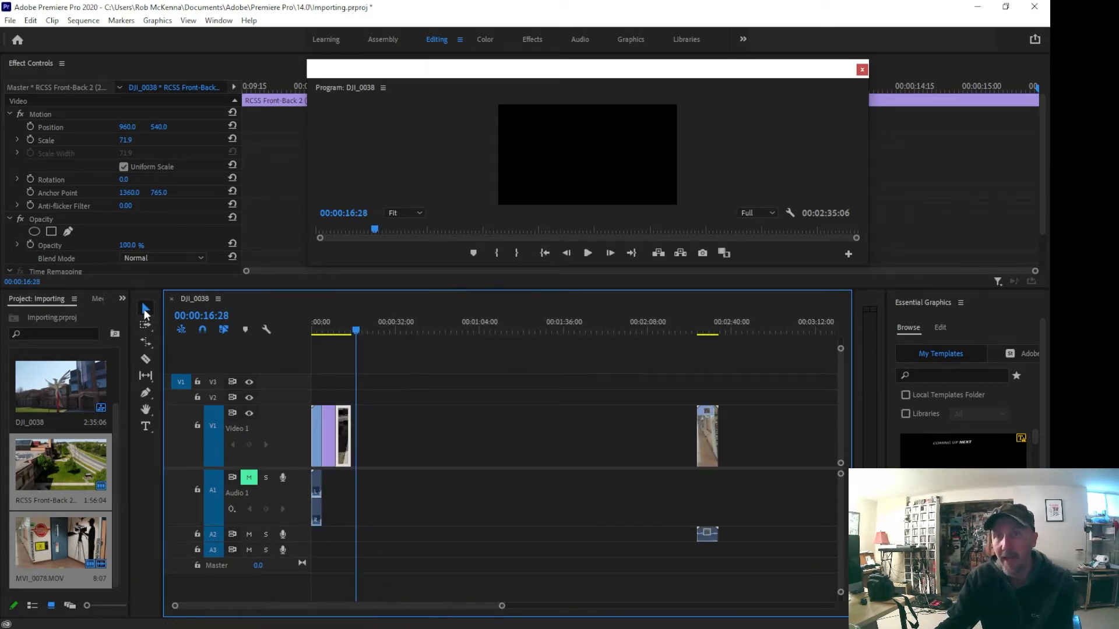
{"action": "left_click_drag", "start_coordinate": [712, 437], "coordinate": [366, 420]}
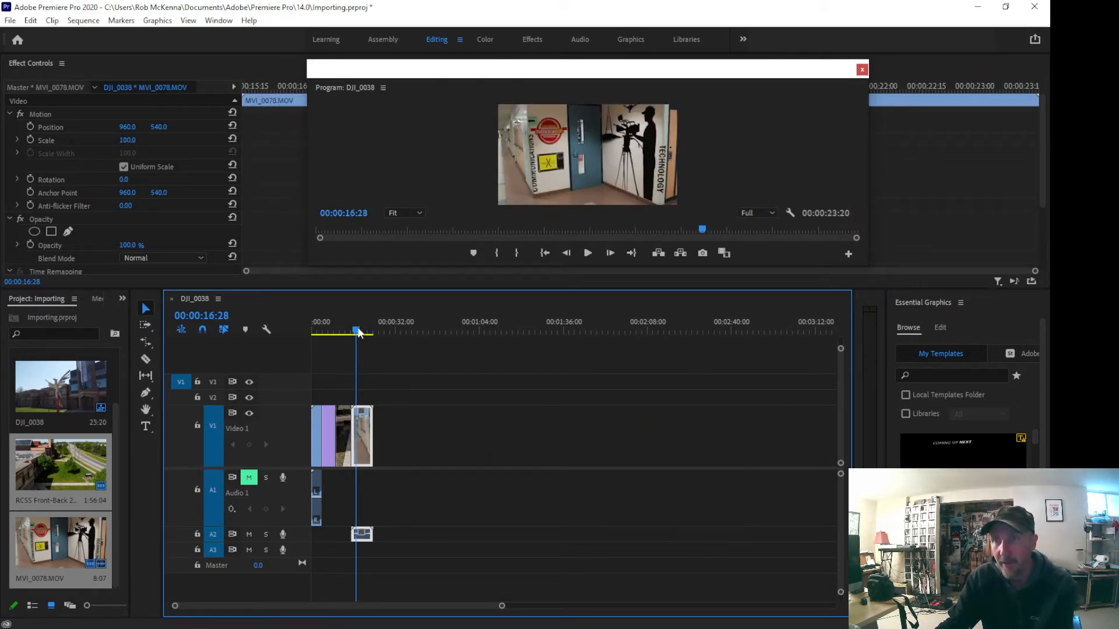
{"action": "left_click_drag", "start_coordinate": [356, 330], "coordinate": [344, 330]}
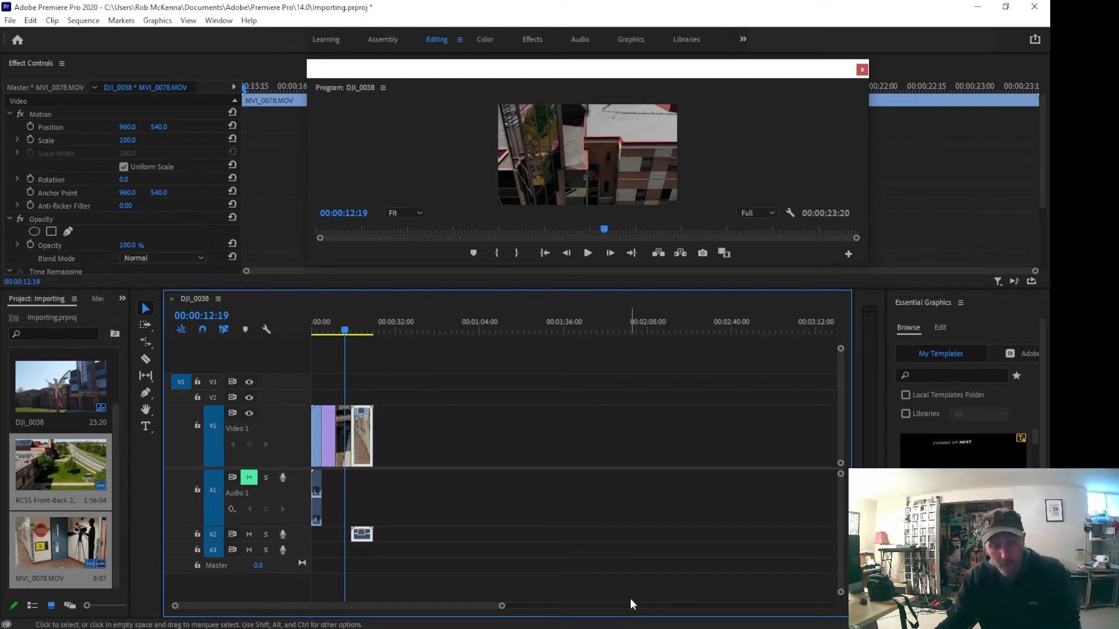
{"action": "key", "text": "space"}
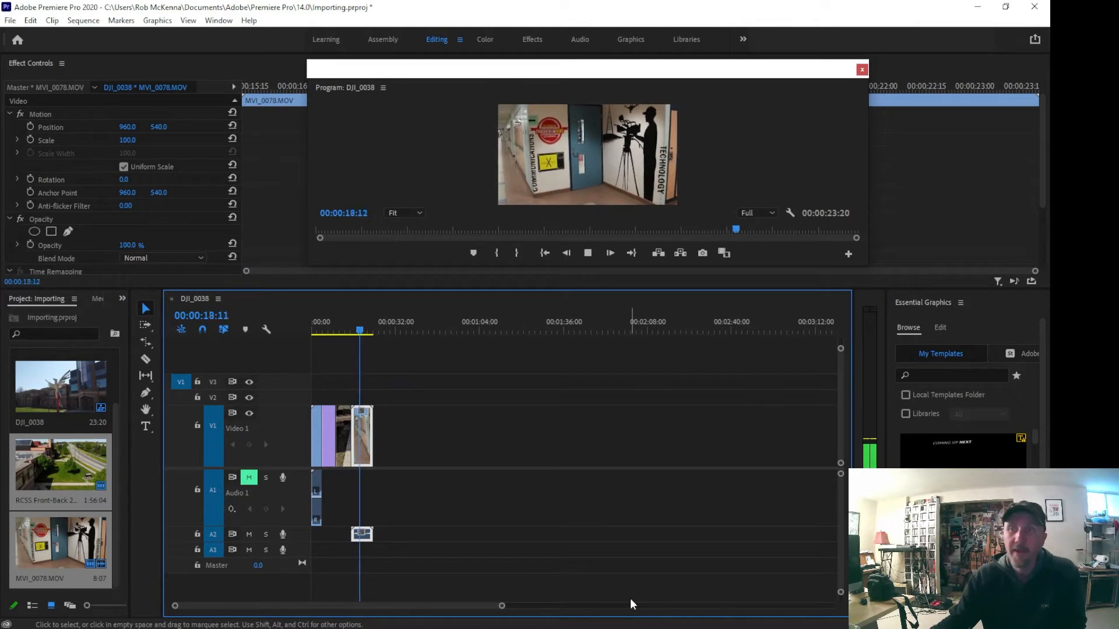
{"action": "left_click", "coordinate": [586, 254]}
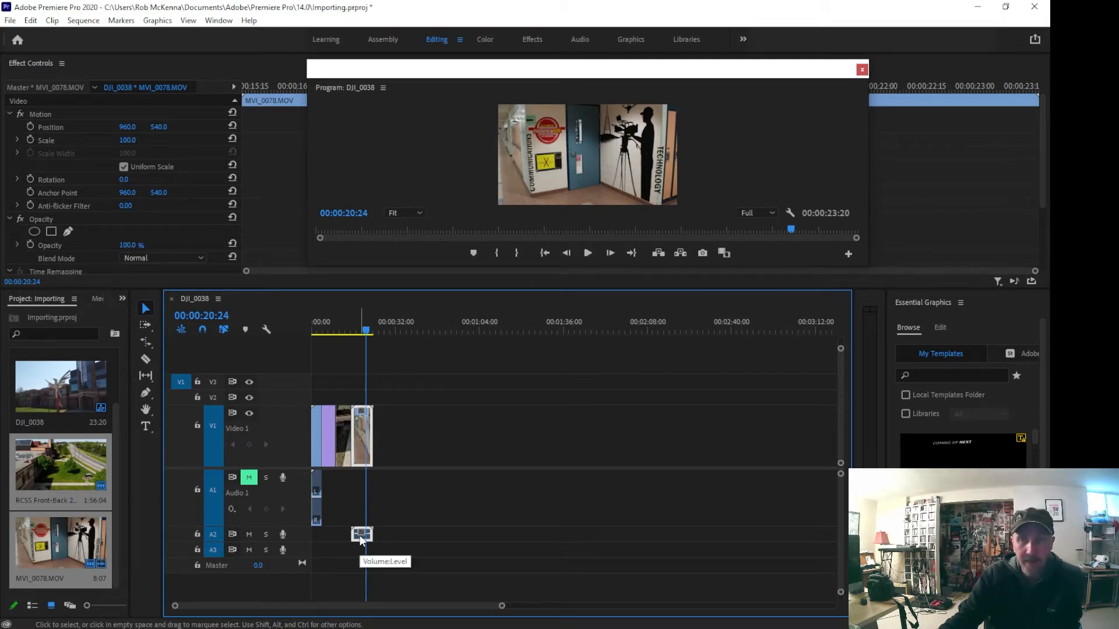
Move the MVI_0078.MOV audio to track A1, and delete it after unlinking it from its video.
{"action": "left_click_drag", "start_coordinate": [361, 538], "coordinate": [365, 520]}
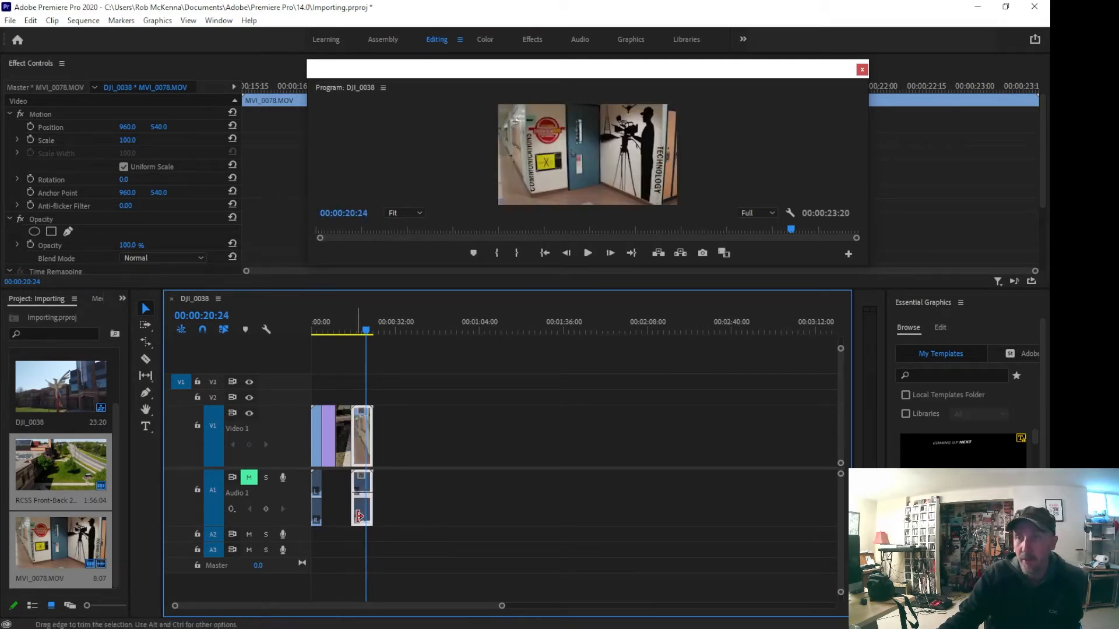
{"action": "right_click", "coordinate": [362, 446]}
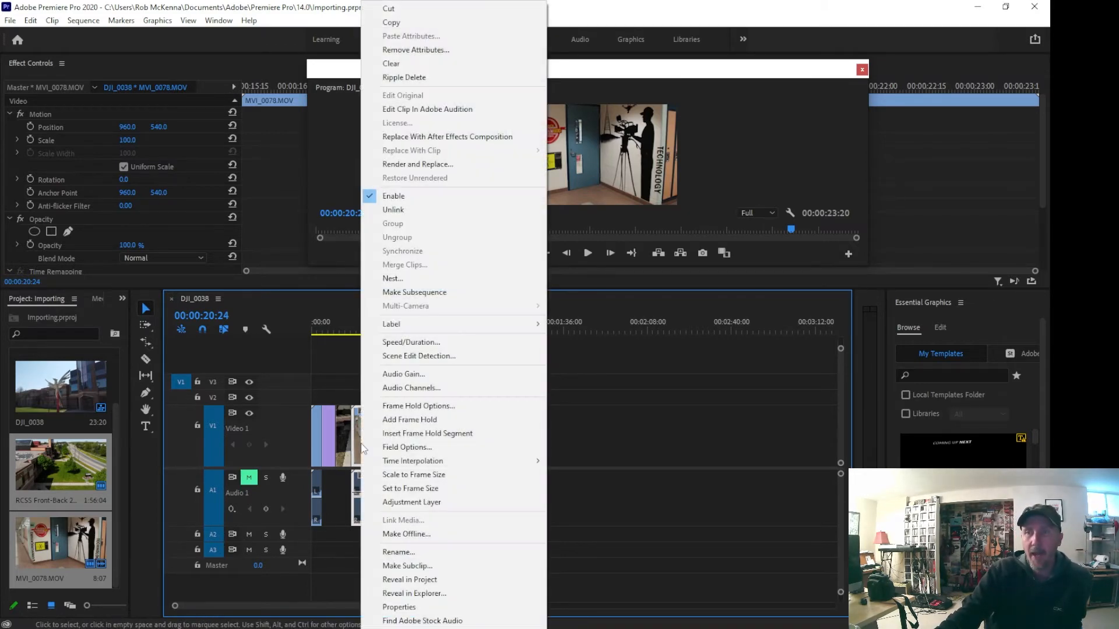
{"action": "left_click", "coordinate": [395, 211]}
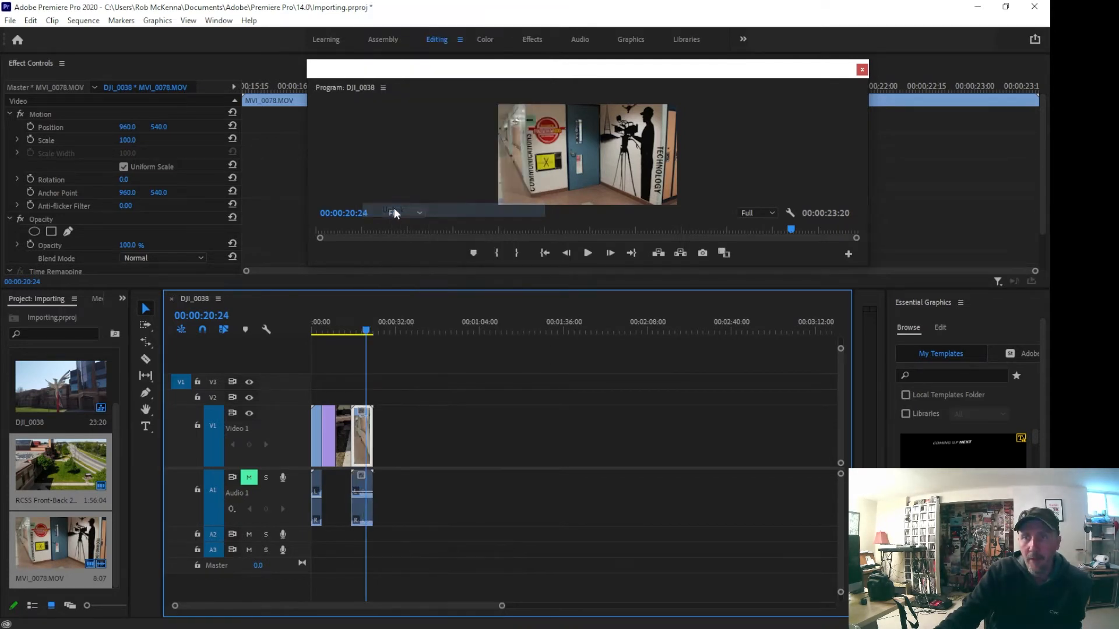
{"action": "left_click", "coordinate": [425, 508]}
{"action": "left_click", "coordinate": [367, 496]}
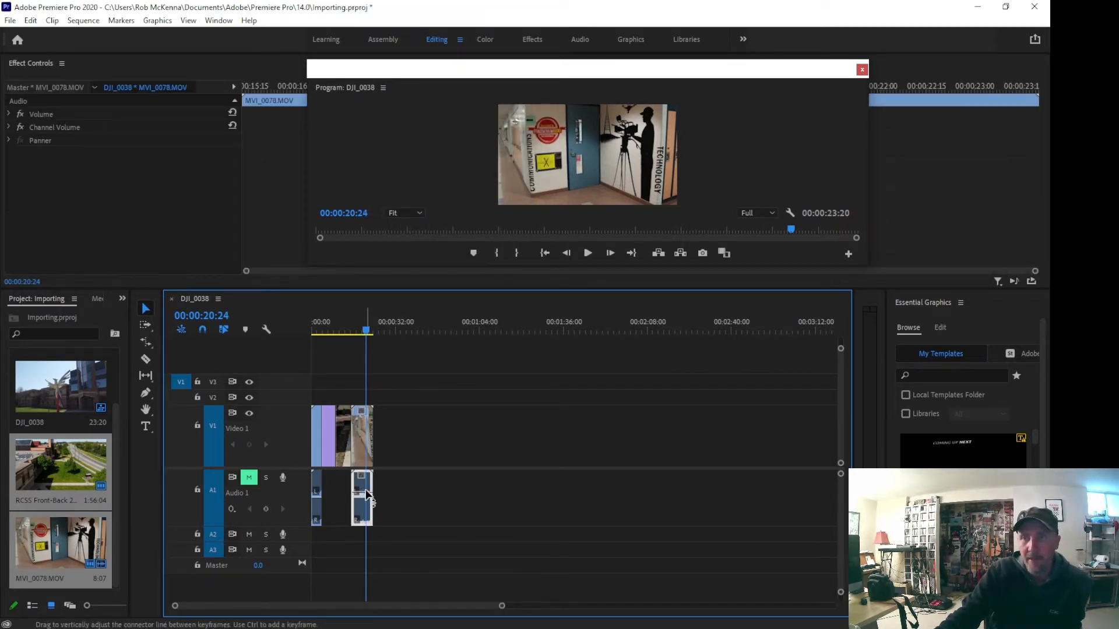
{"action": "key", "text": "Delete"}
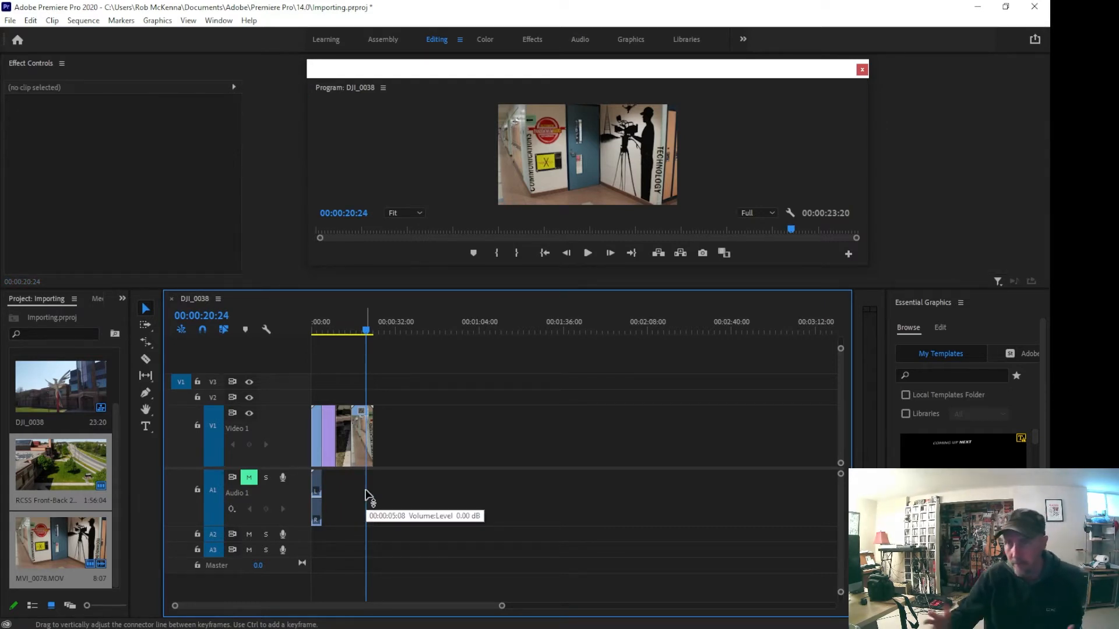
Unlink the opening DJI_0038 clip's audio from its video and delete the audio.
{"action": "left_click", "coordinate": [314, 443]}
{"action": "right_click", "coordinate": [315, 443]}
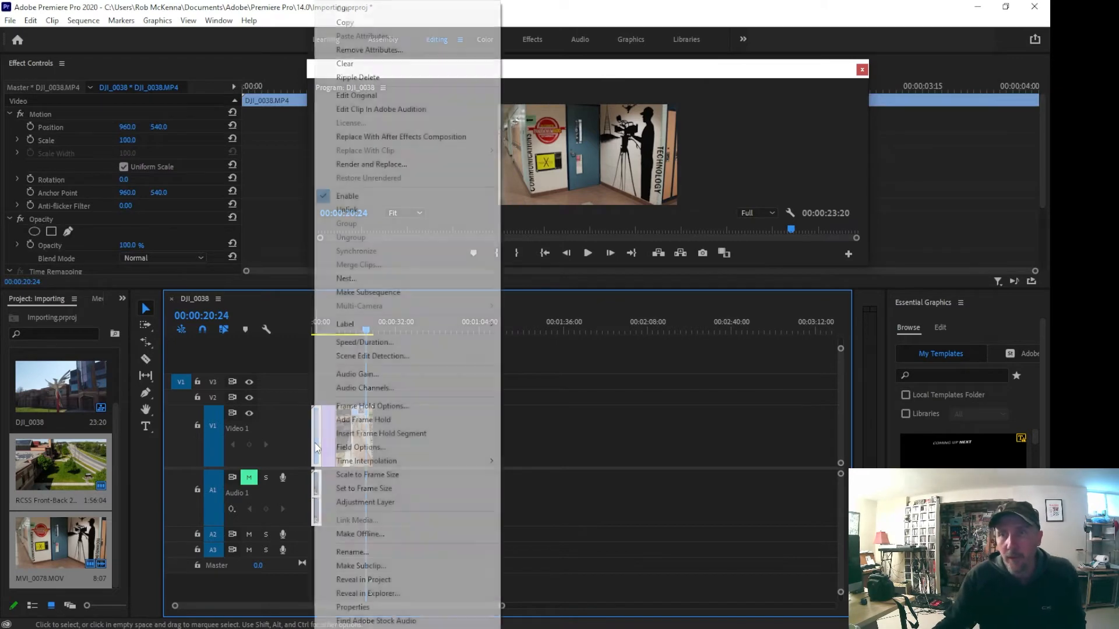
{"action": "left_click", "coordinate": [360, 212]}
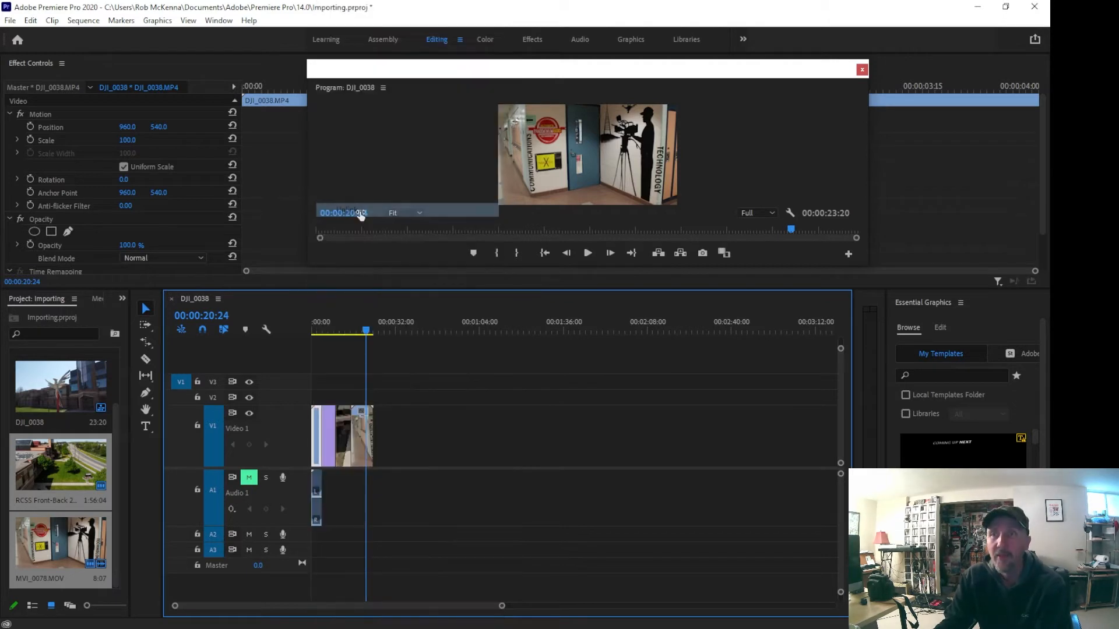
{"action": "left_click", "coordinate": [332, 494]}
{"action": "left_click", "coordinate": [318, 490]}
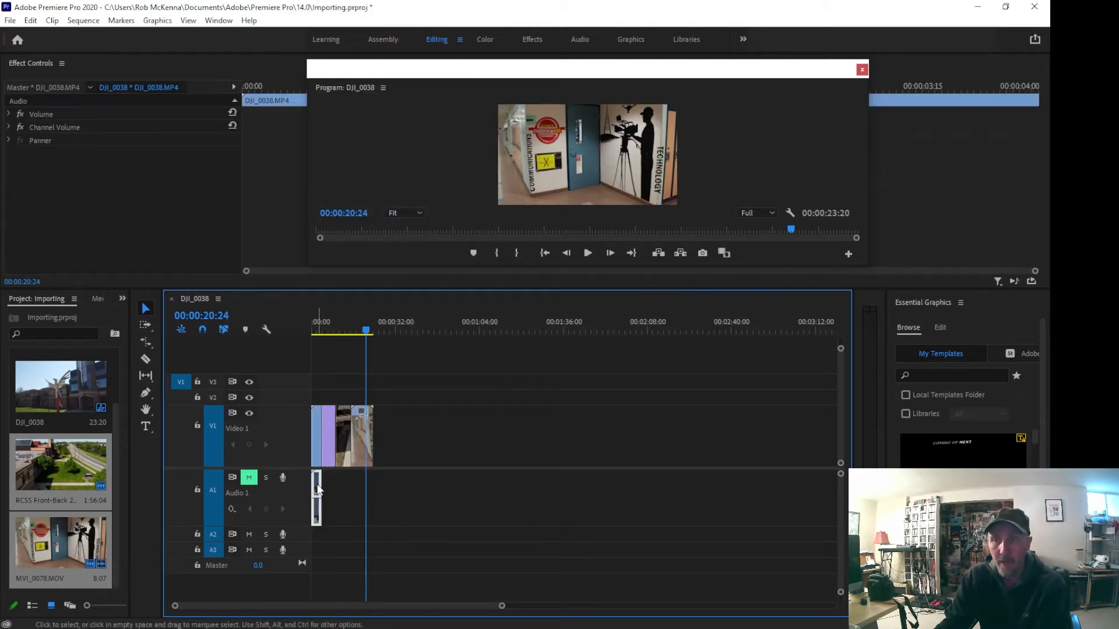
{"action": "key", "text": "Delete"}
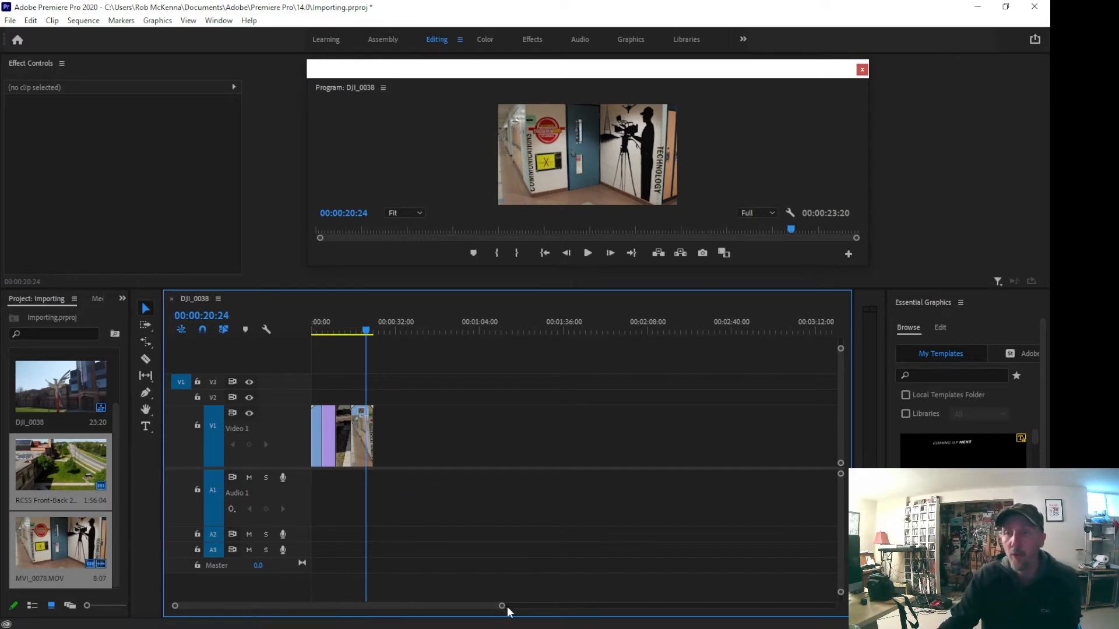
Return the playhead to 00:00:02:10 in the opening clip, ready to review the assembled sequence.
{"action": "left_click_drag", "start_coordinate": [503, 608], "coordinate": [484, 609]}
{"action": "left_click_drag", "start_coordinate": [437, 607], "coordinate": [420, 609]}
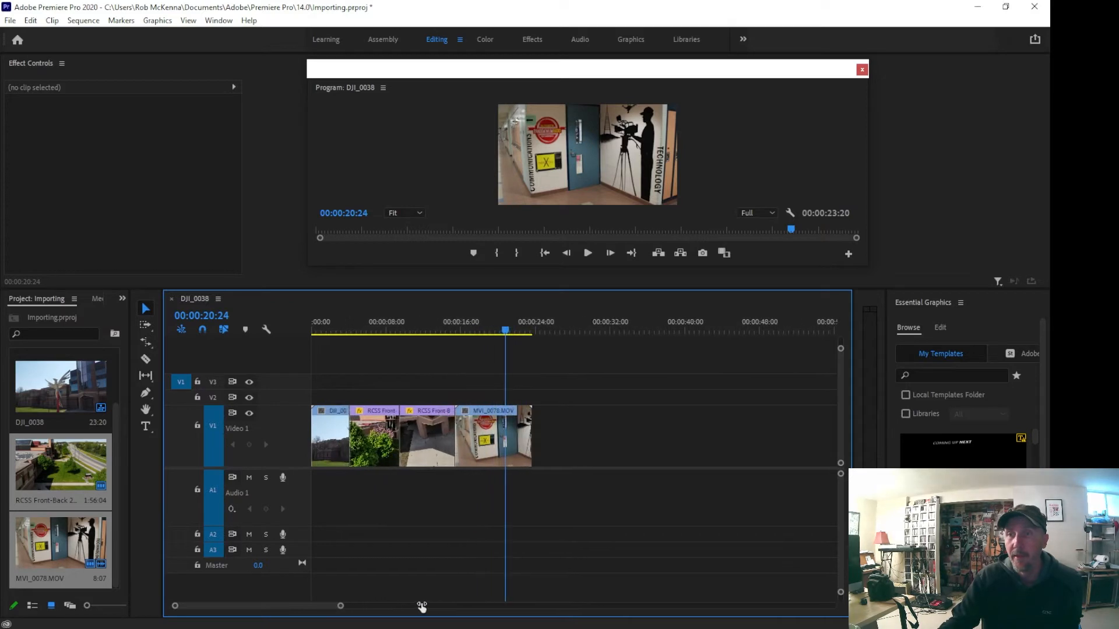
{"action": "left_click_drag", "start_coordinate": [505, 333], "coordinate": [333, 332]}
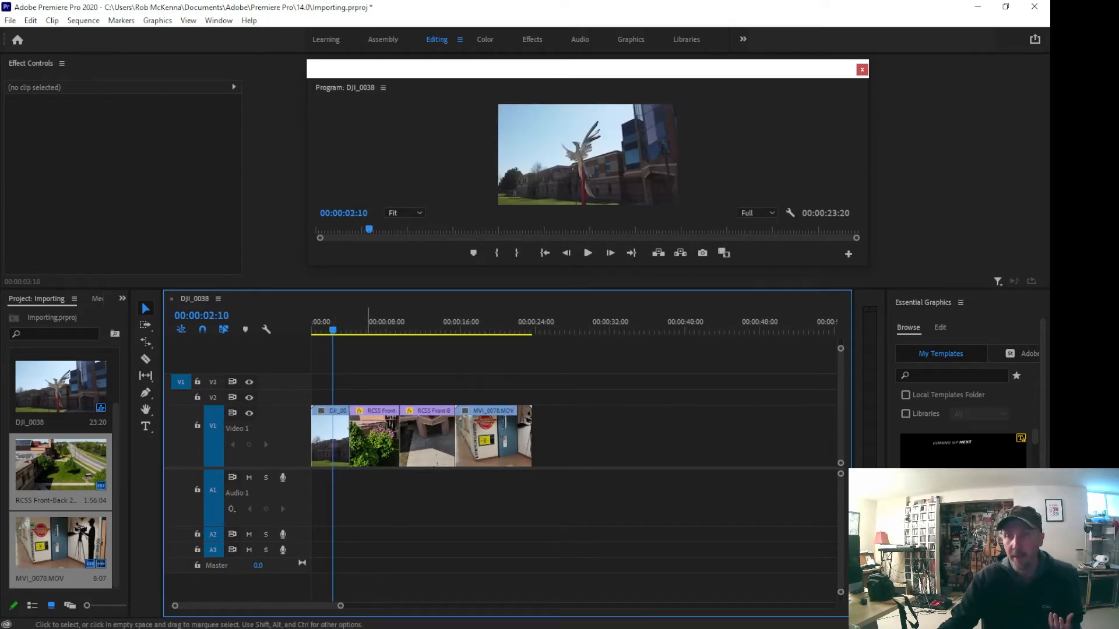
Switch to the open Downloads window in File Explorer and open the Music folder on New Volume (E:).
{"action": "mouse_move", "coordinate": [322, 628]}
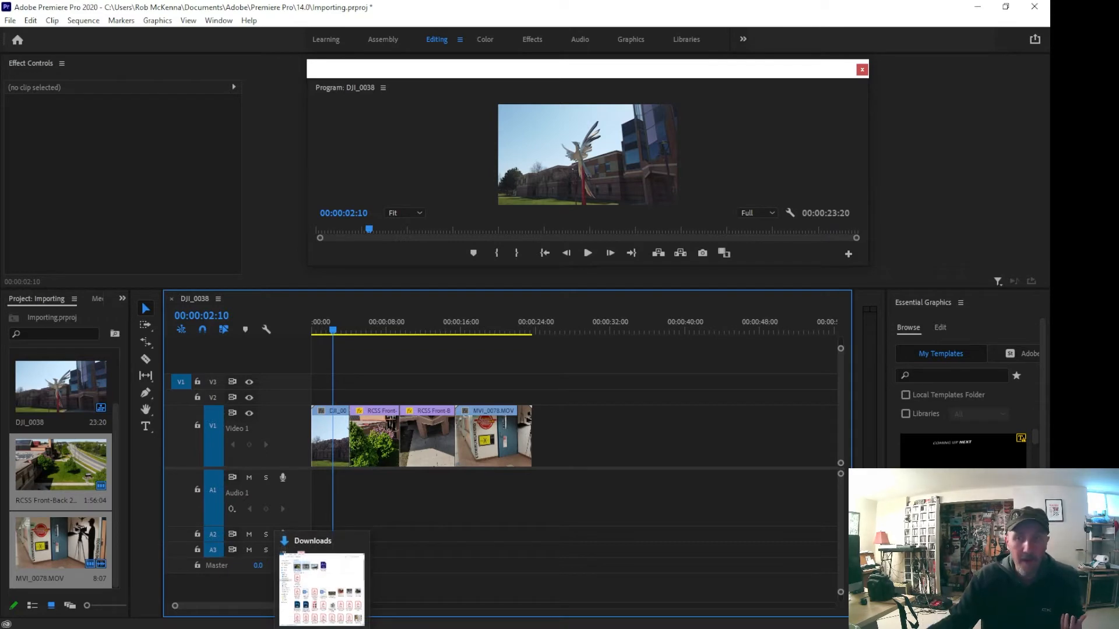
{"action": "left_click", "coordinate": [322, 628]}
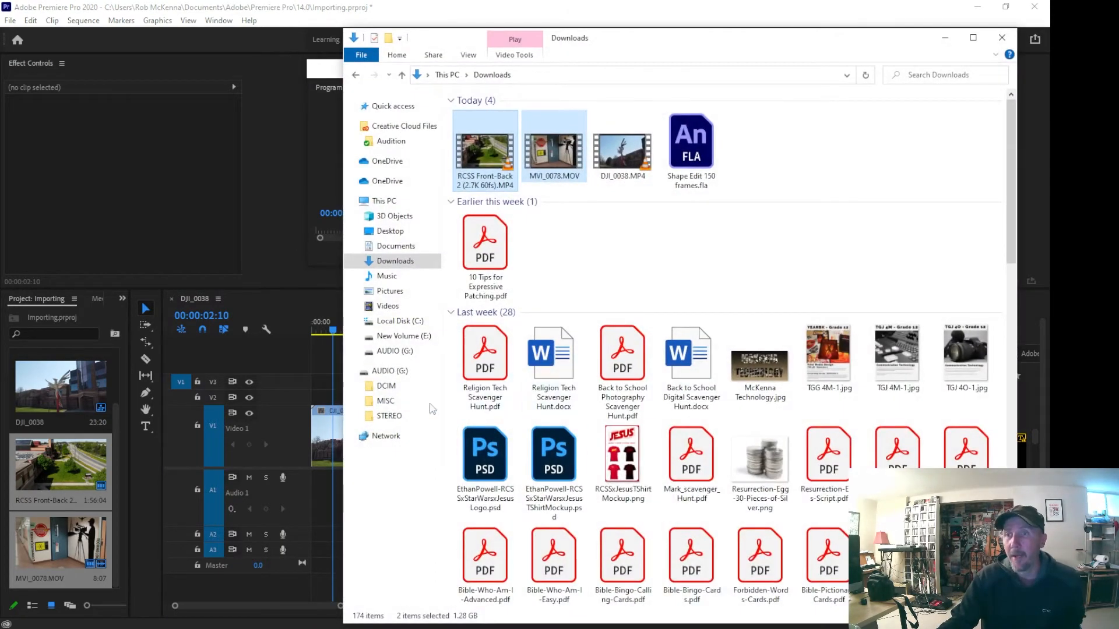
{"action": "left_click", "coordinate": [403, 337]}
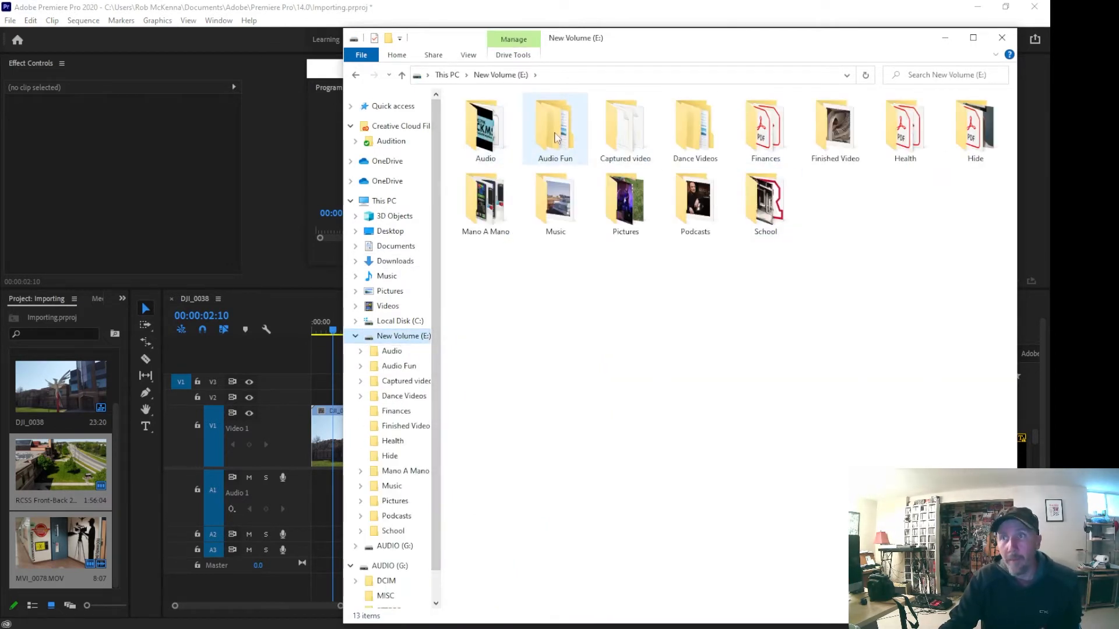
{"action": "double_click", "coordinate": [490, 142]}
{"action": "left_click", "coordinate": [501, 75]}
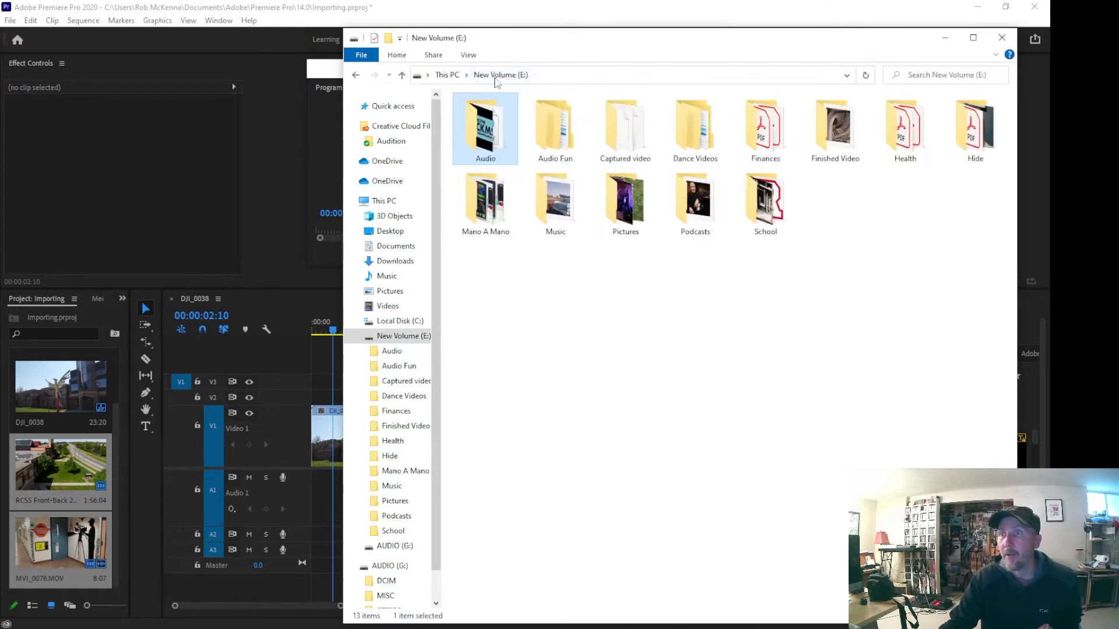
{"action": "double_click", "coordinate": [550, 208]}
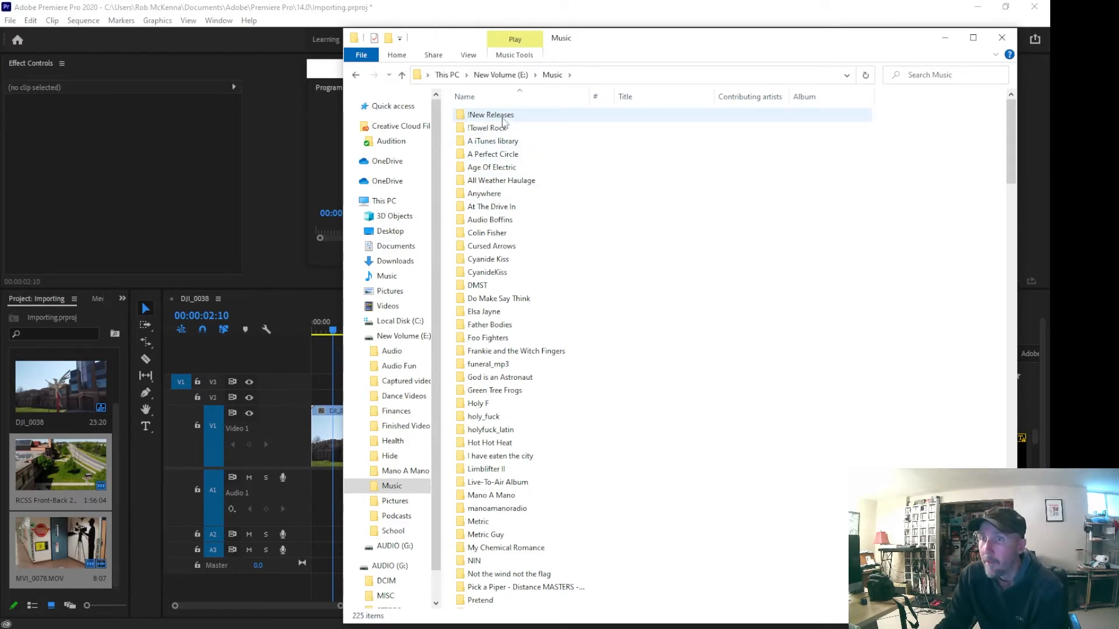
Open the Andorra album folder inside !New Releases and Caribou.
{"action": "double_click", "coordinate": [503, 116]}
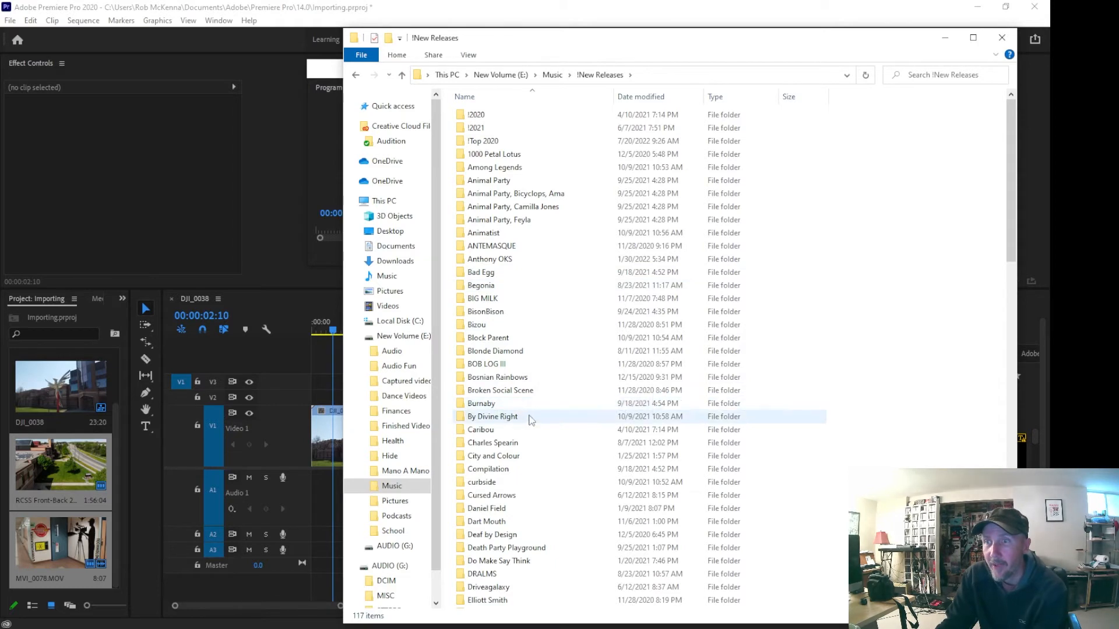
{"action": "double_click", "coordinate": [481, 430]}
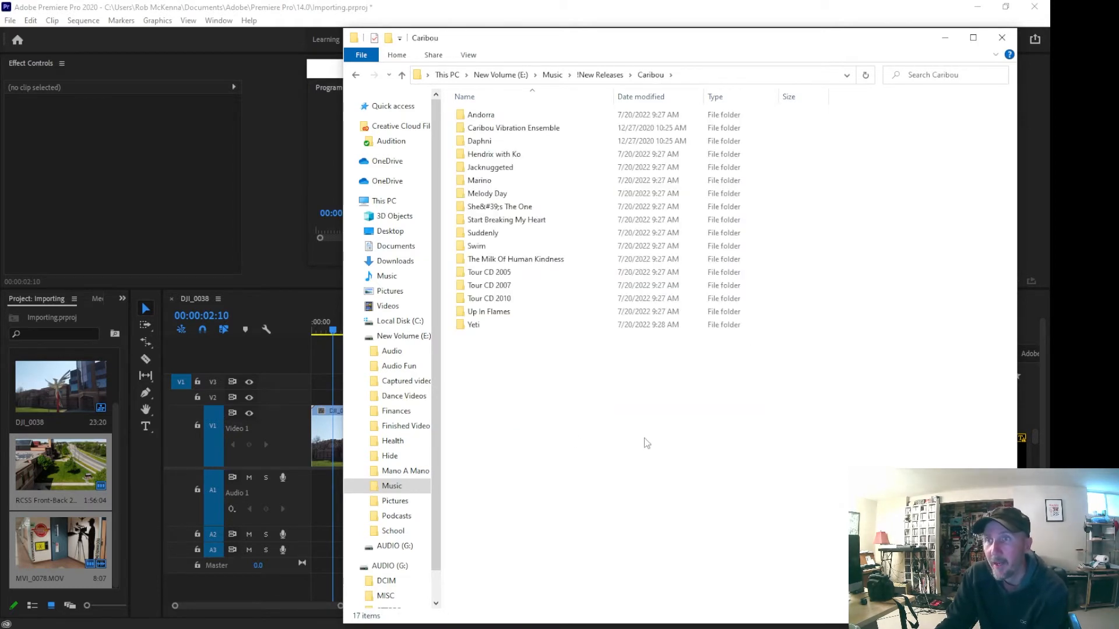
{"action": "left_click", "coordinate": [483, 116]}
{"action": "left_click", "coordinate": [483, 116]}
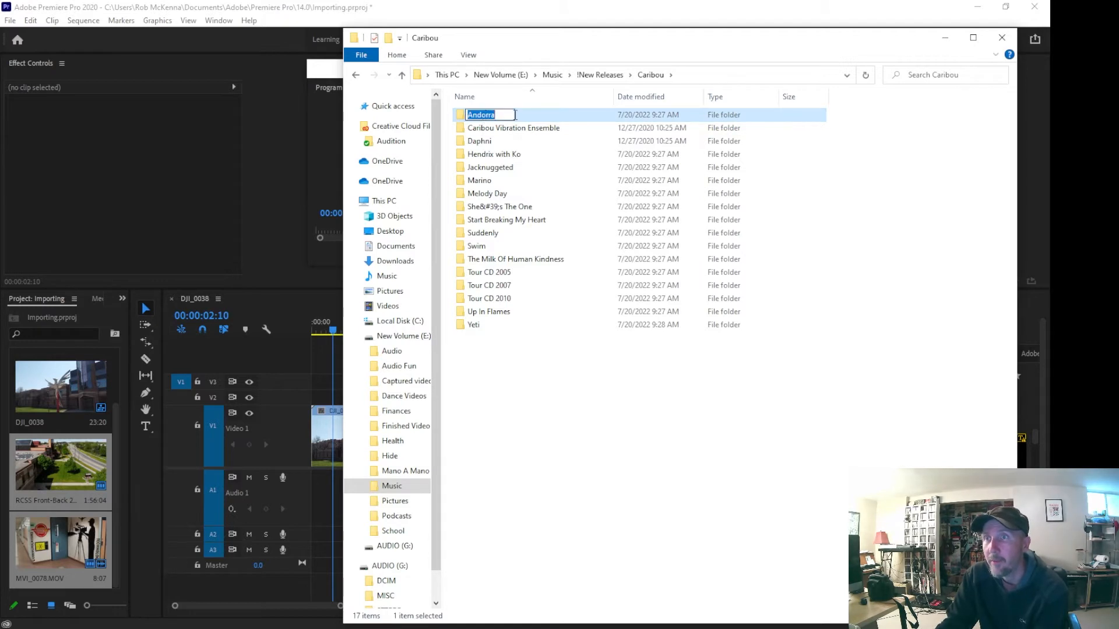
{"action": "double_click", "coordinate": [521, 115]}
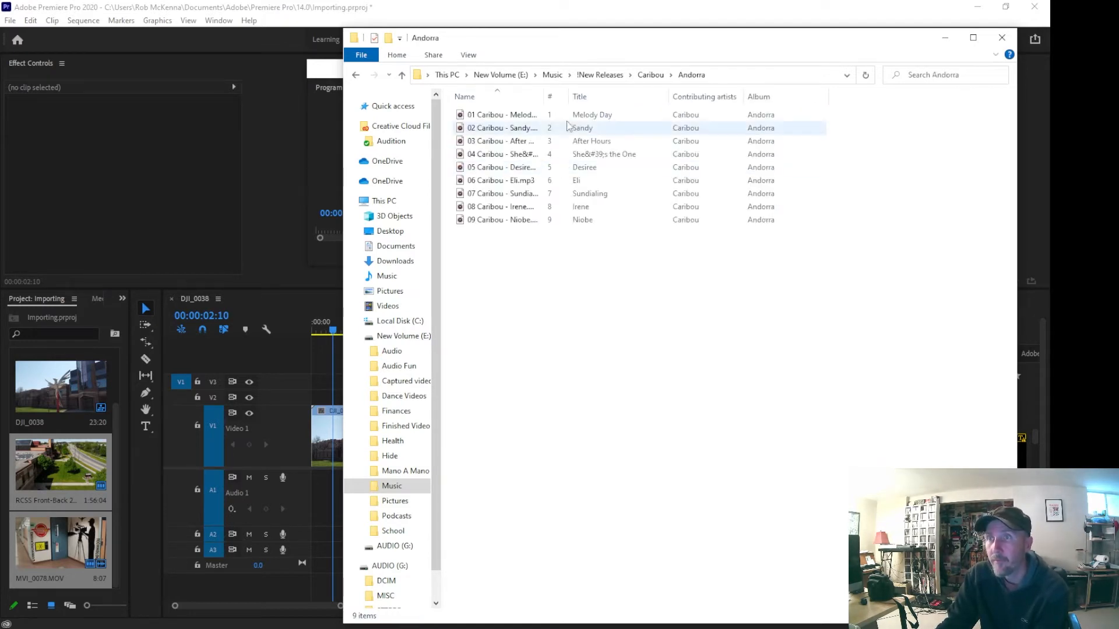
Add the first Andorra track, Melody Day, to audio track A1 at the sequence start, and put the file window away.
{"action": "left_click_drag", "start_coordinate": [613, 38], "coordinate": [910, 38]}
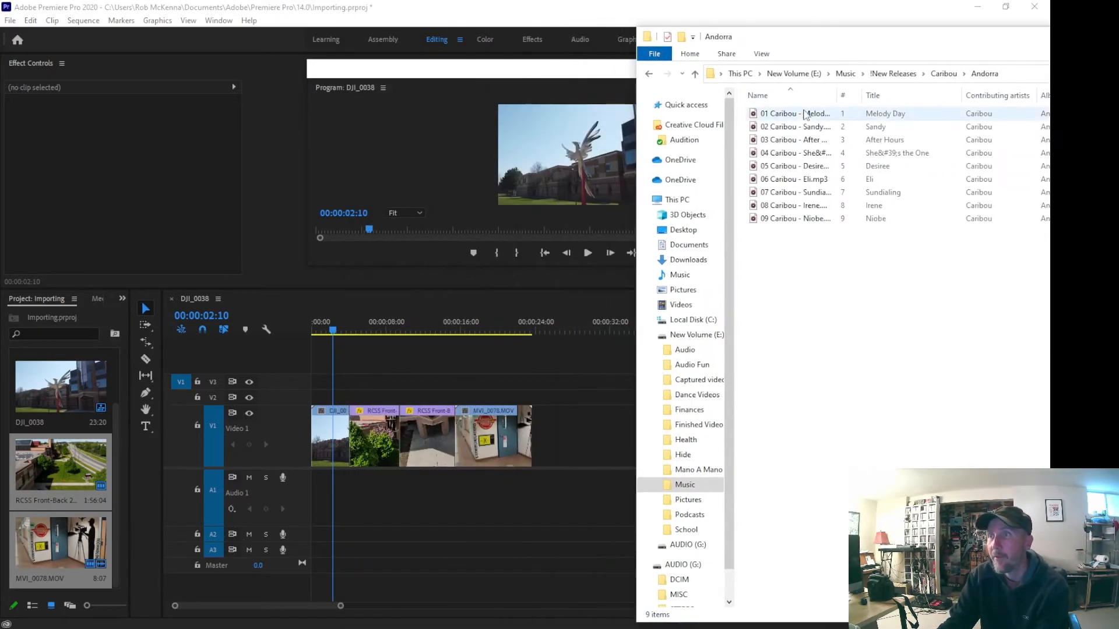
{"action": "left_click_drag", "start_coordinate": [806, 114], "coordinate": [300, 505]}
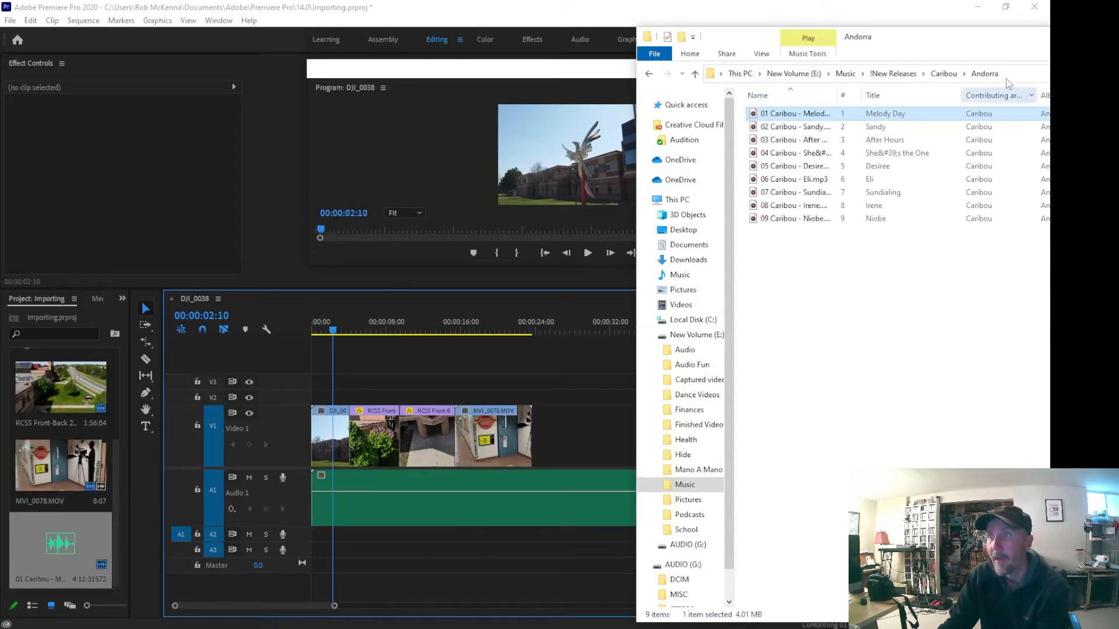
{"action": "mouse_move", "coordinate": [988, 41]}
{"action": "left_mouse_down"}
{"action": "mouse_move", "coordinate": [873, 42]}
{"action": "mouse_move", "coordinate": [977, 44]}
{"action": "mouse_move", "coordinate": [911, 45]}
{"action": "left_mouse_up"}
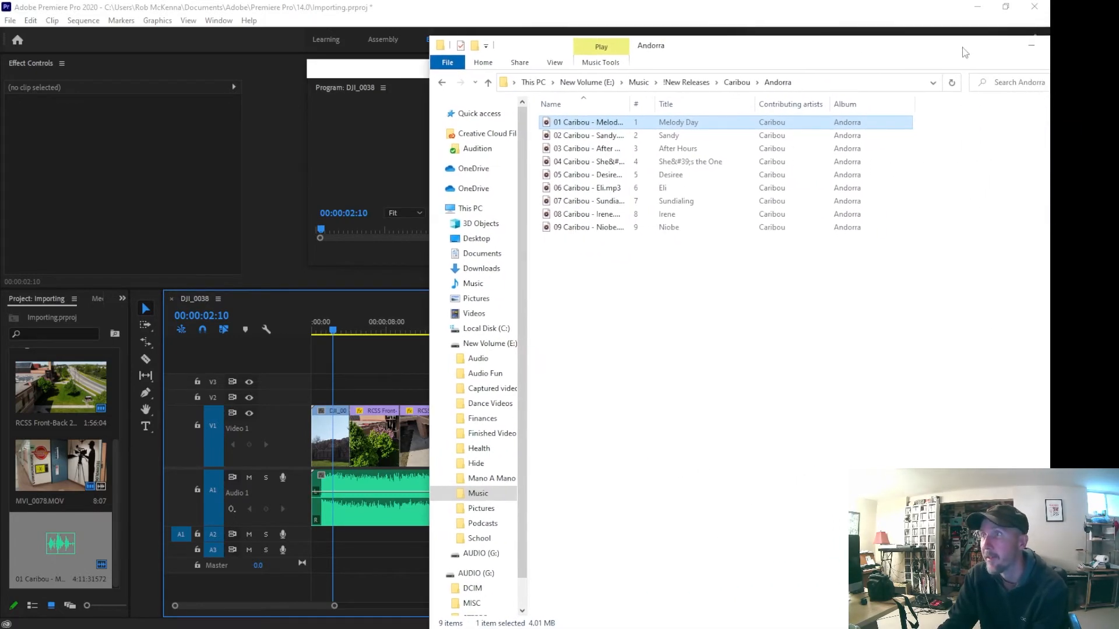
{"action": "left_click", "coordinate": [991, 41]}
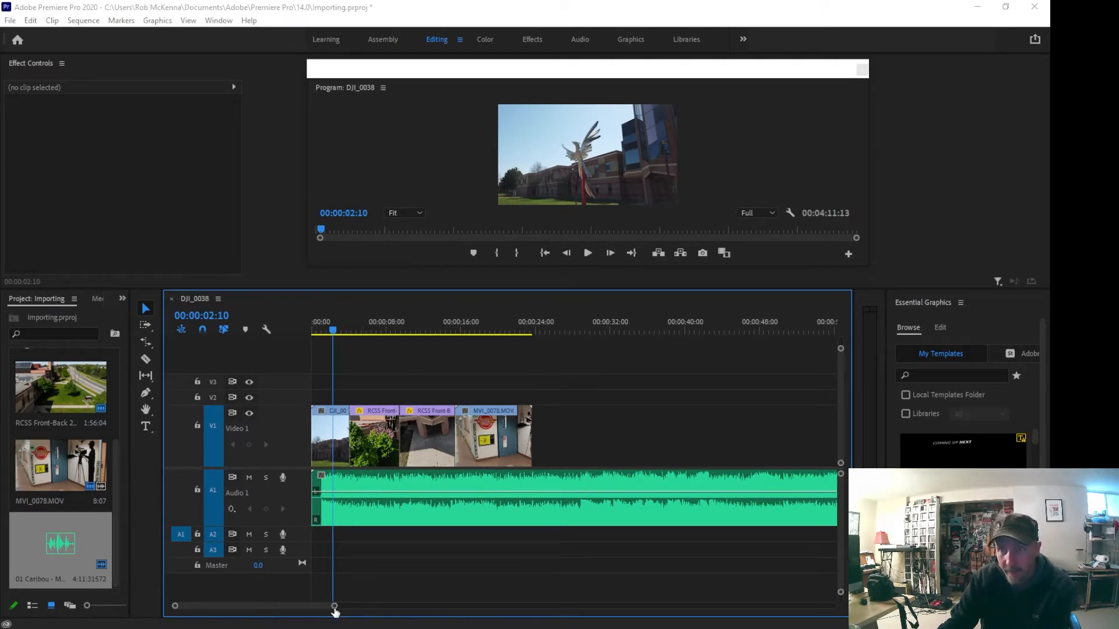
Trim the silent lead-in off the A1 music so it begins at the sequence start, and play it with the video.
{"action": "left_click_drag", "start_coordinate": [335, 609], "coordinate": [267, 607]}
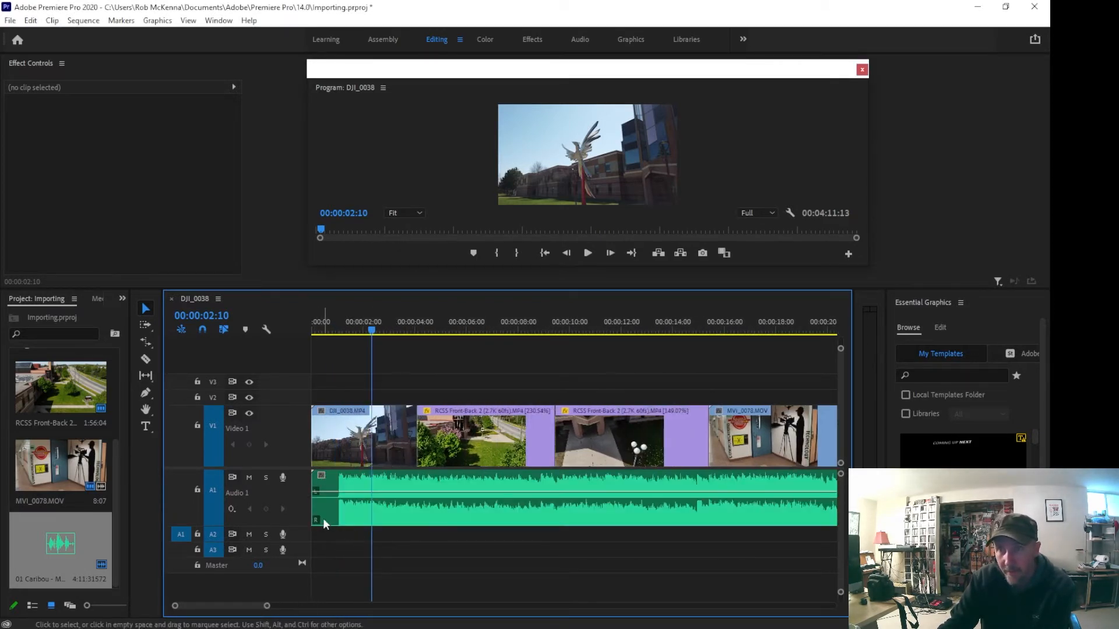
{"action": "left_click_drag", "start_coordinate": [315, 504], "coordinate": [370, 490]}
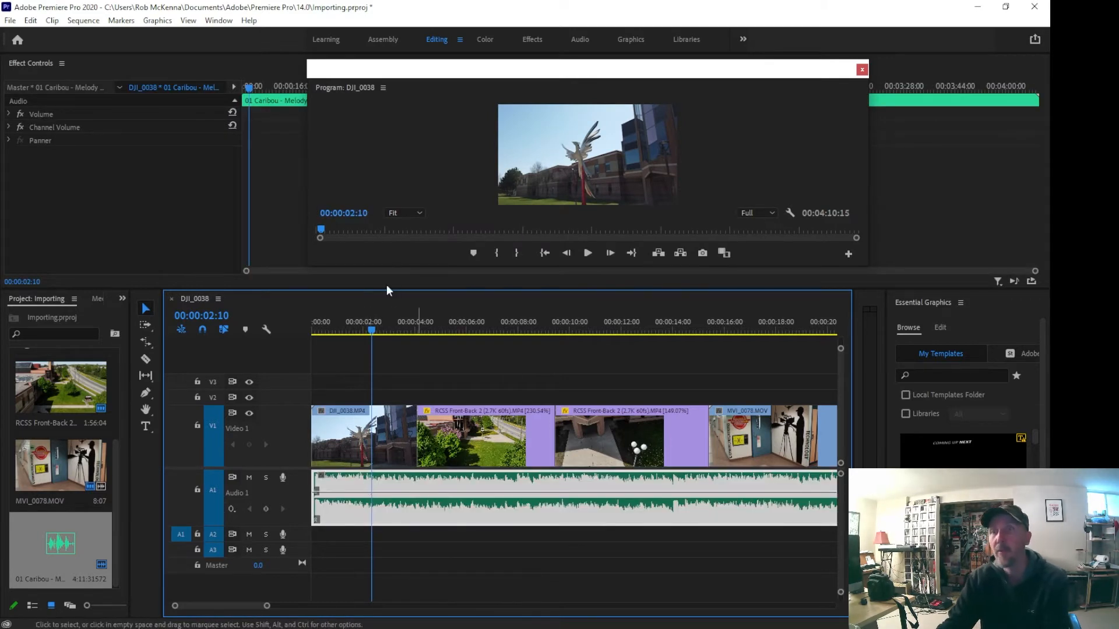
{"action": "key", "text": "Home"}
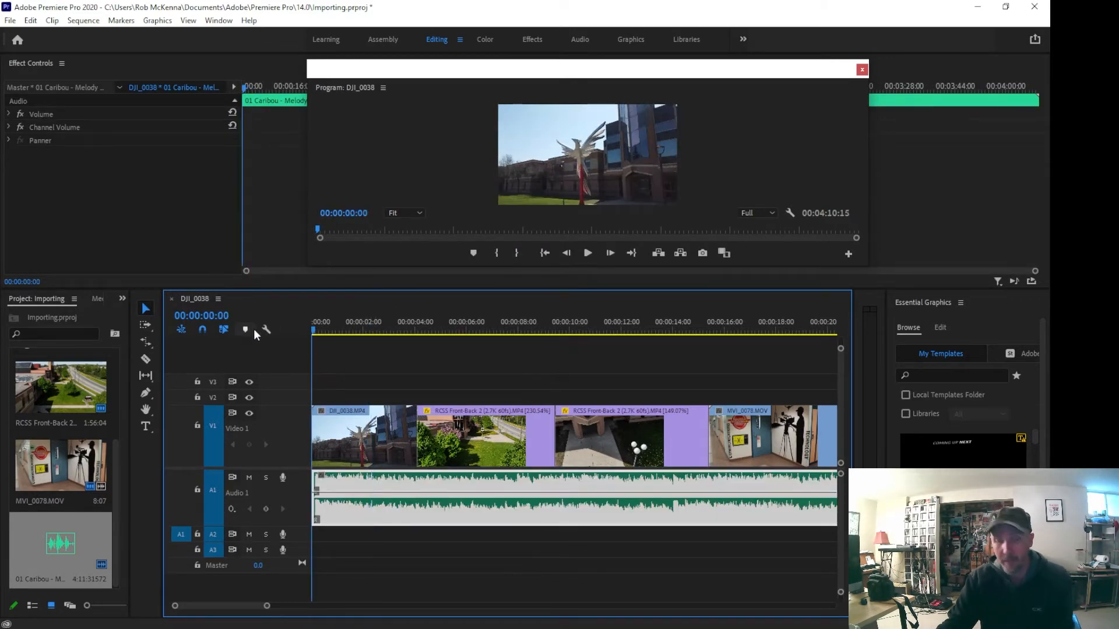
{"action": "key", "text": "space"}
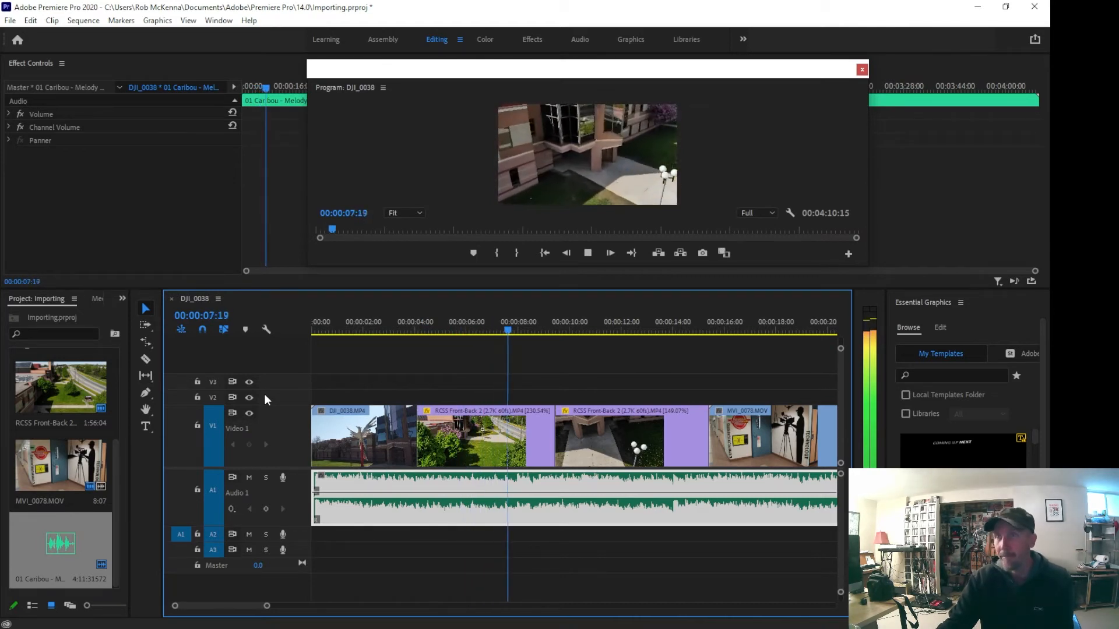
{"action": "left_click", "coordinate": [588, 255]}
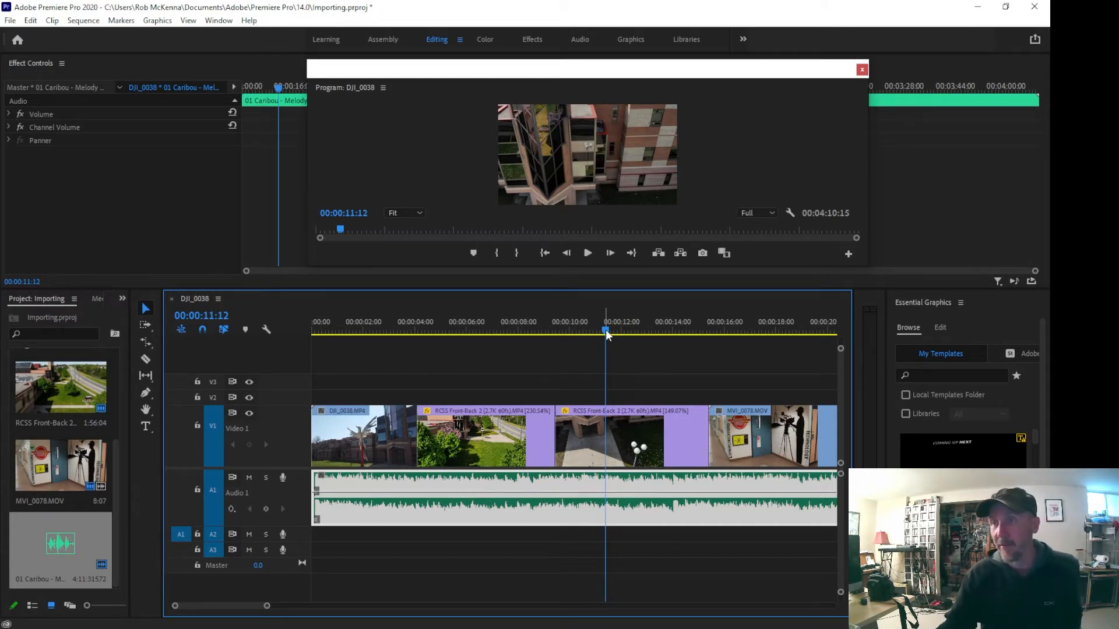
Delete the Melody Day music clip from audio track A1.
{"action": "left_click_drag", "start_coordinate": [606, 336], "coordinate": [544, 334]}
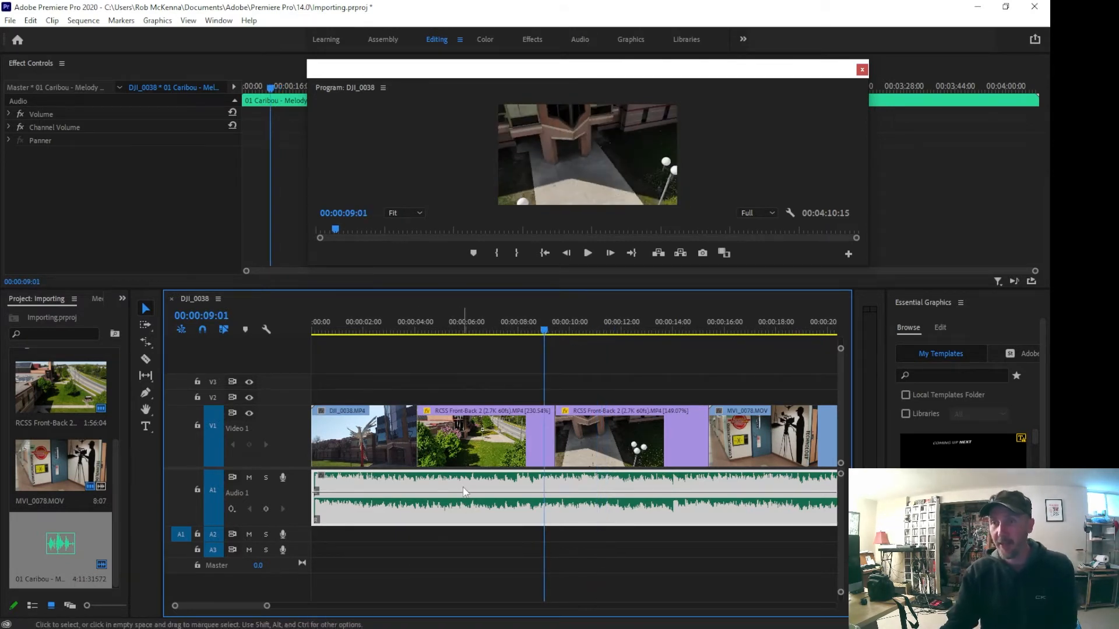
{"action": "key", "text": "Delete"}
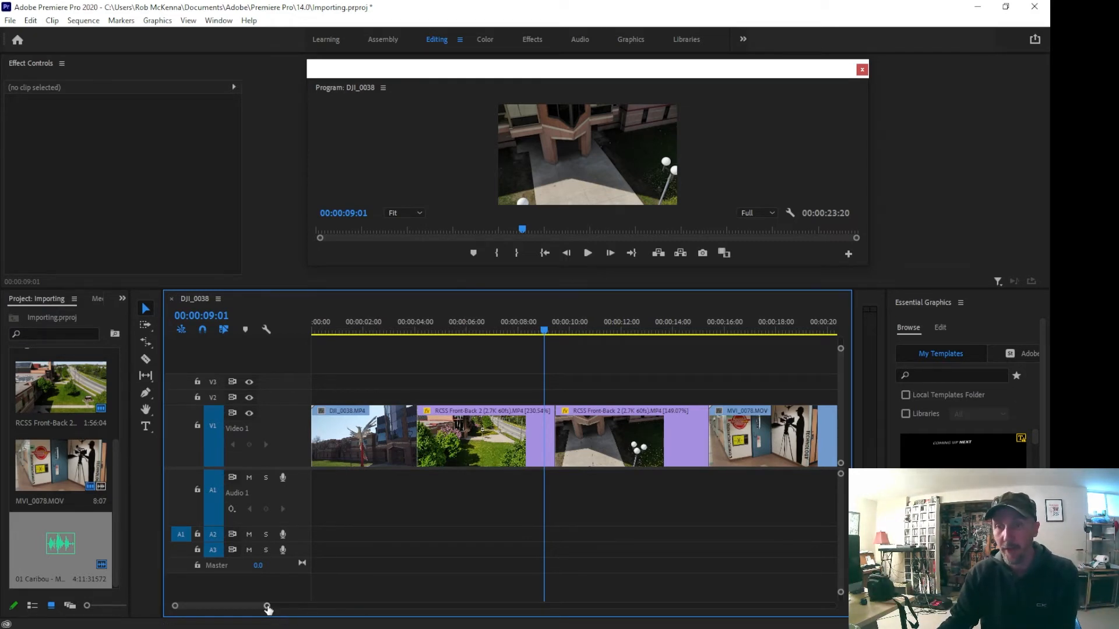
{"action": "left_click_drag", "start_coordinate": [267, 606], "coordinate": [294, 611]}
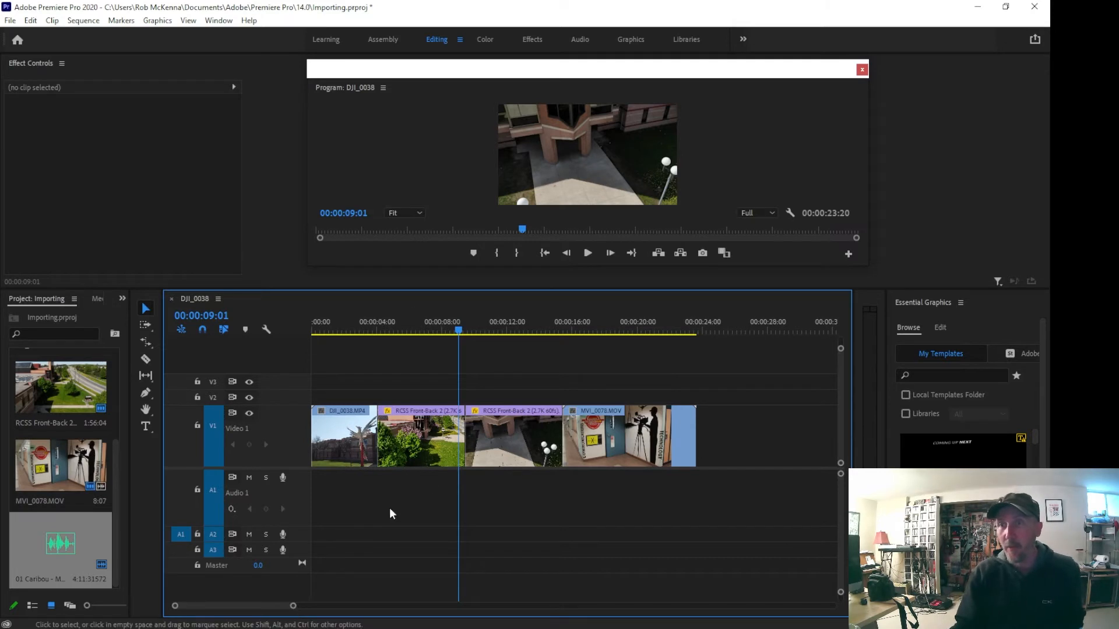
Add the title text "Resurrection CSS" in the sky area of the opening clip, starting at 00:00:01:20.
{"action": "left_click_drag", "start_coordinate": [458, 339], "coordinate": [338, 330]}
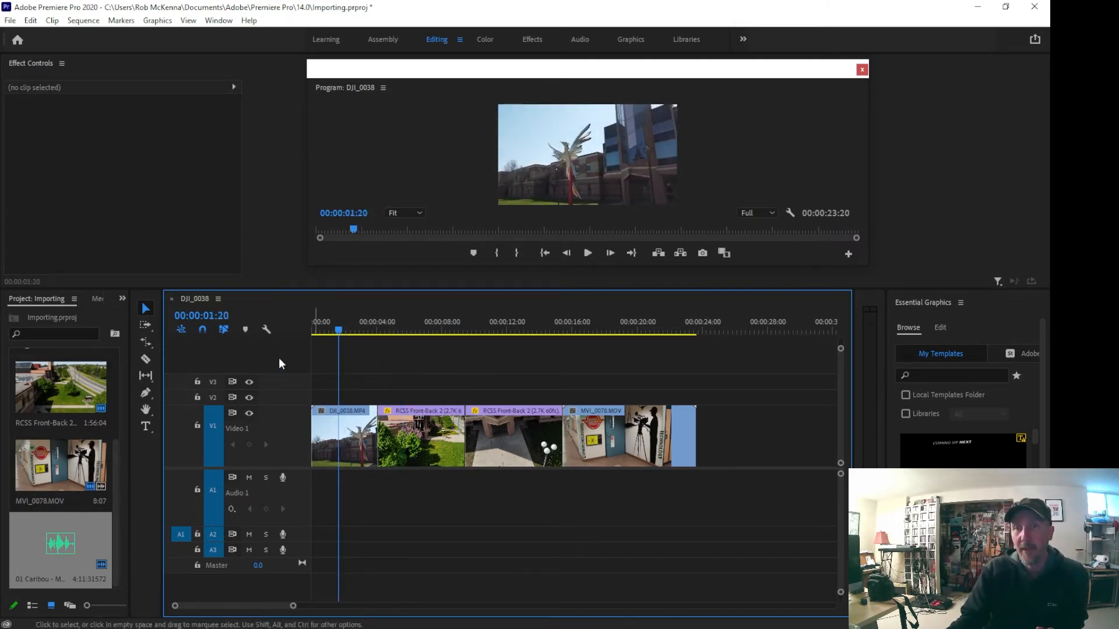
{"action": "left_click", "coordinate": [146, 427]}
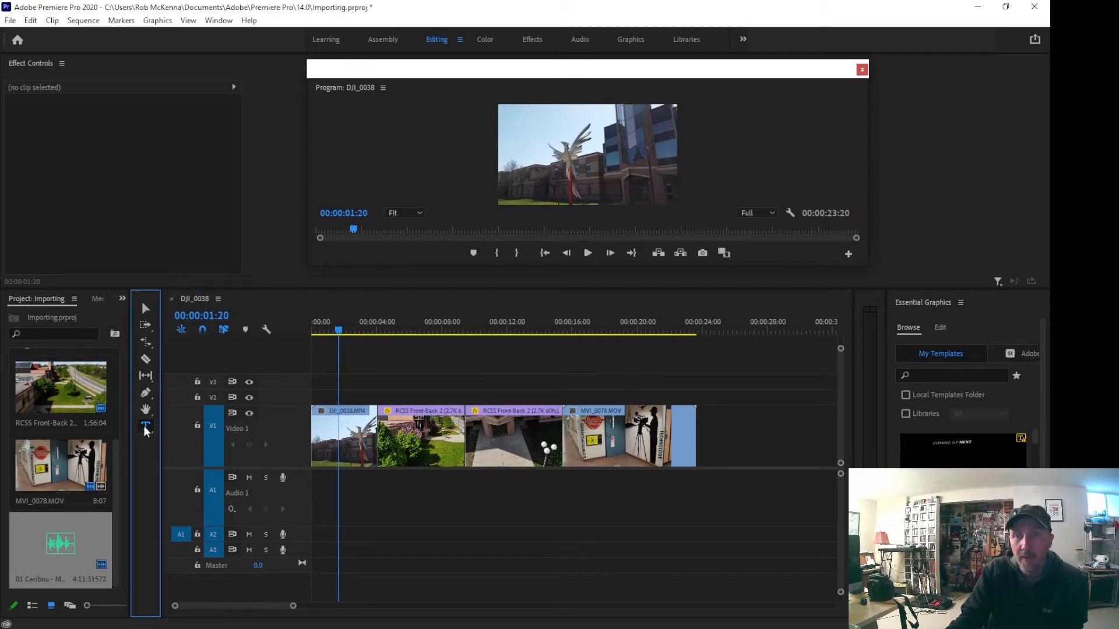
{"action": "left_click", "coordinate": [514, 111]}
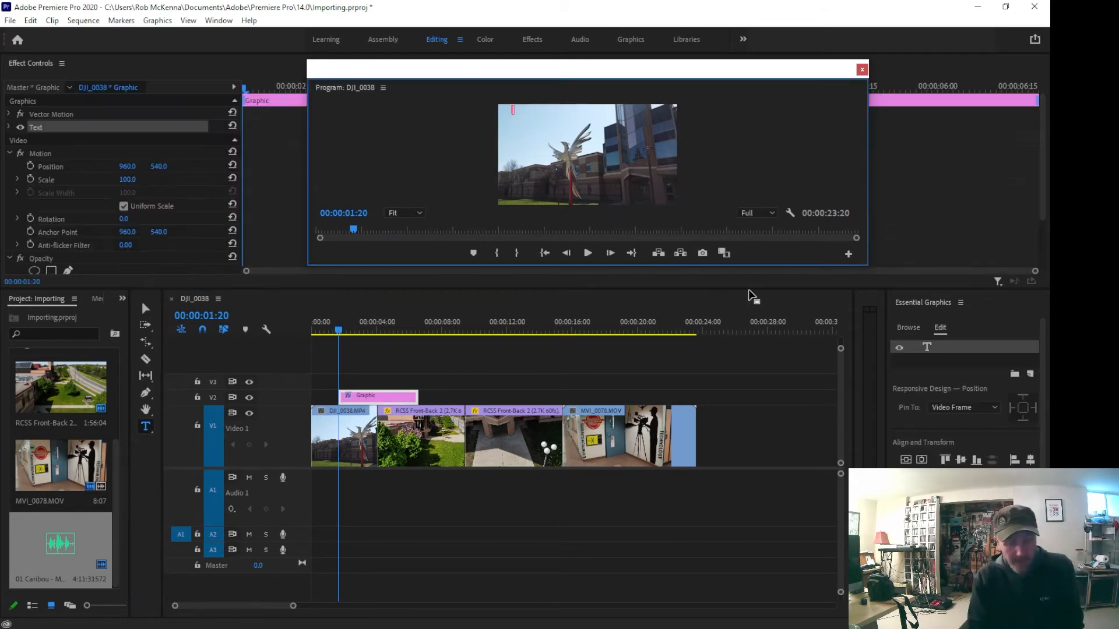
{"action": "type", "text": "Resurr"}
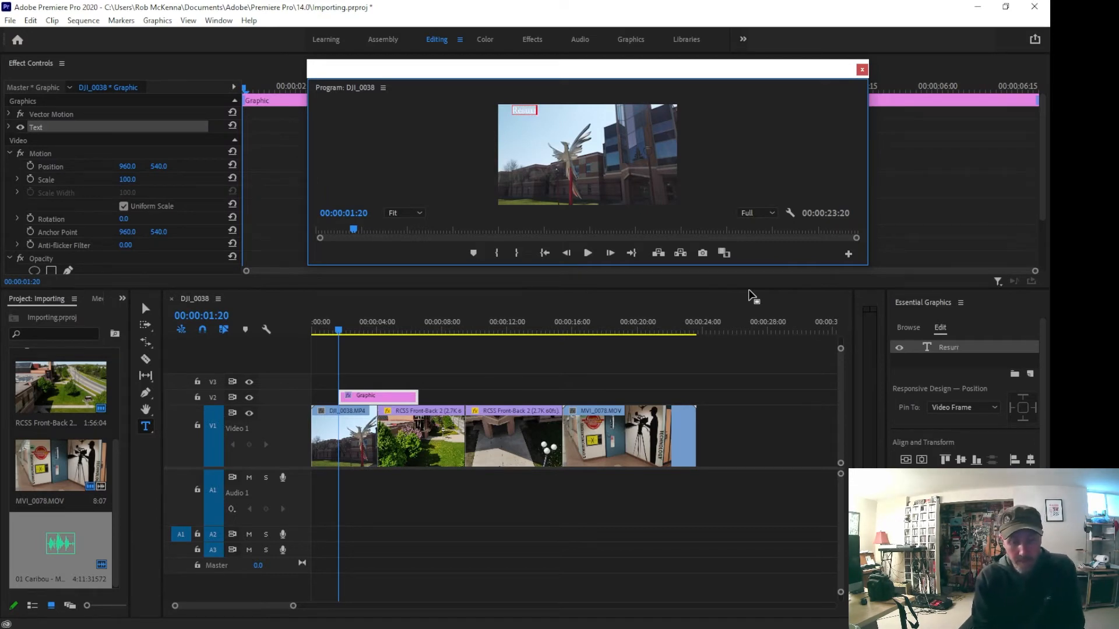
{"action": "type", "text": "ection CSS"}
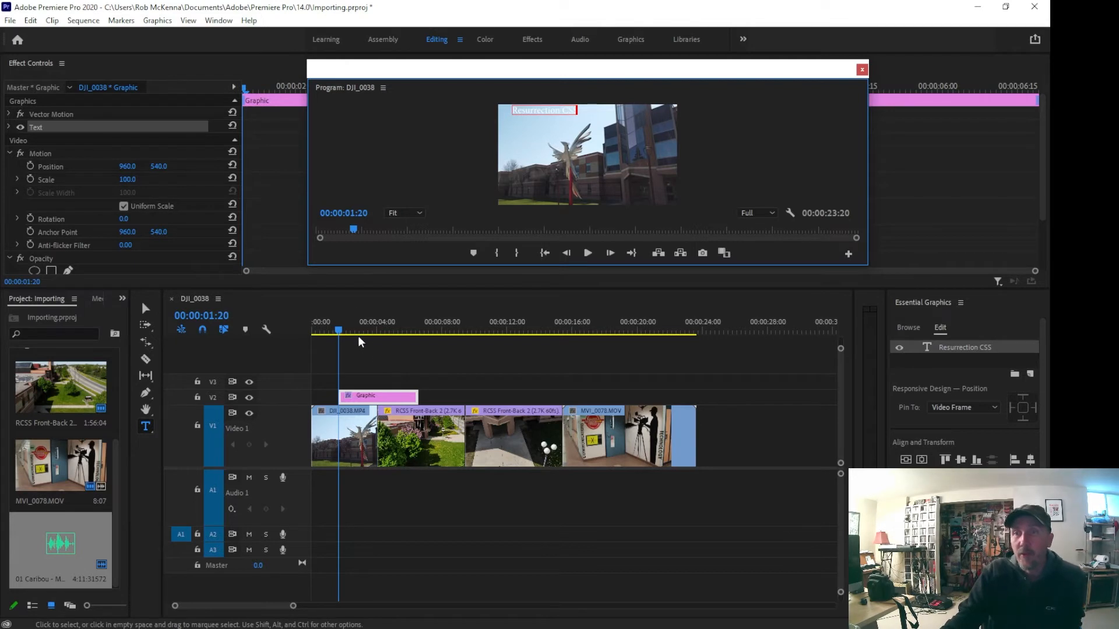
{"action": "left_click", "coordinate": [520, 387]}
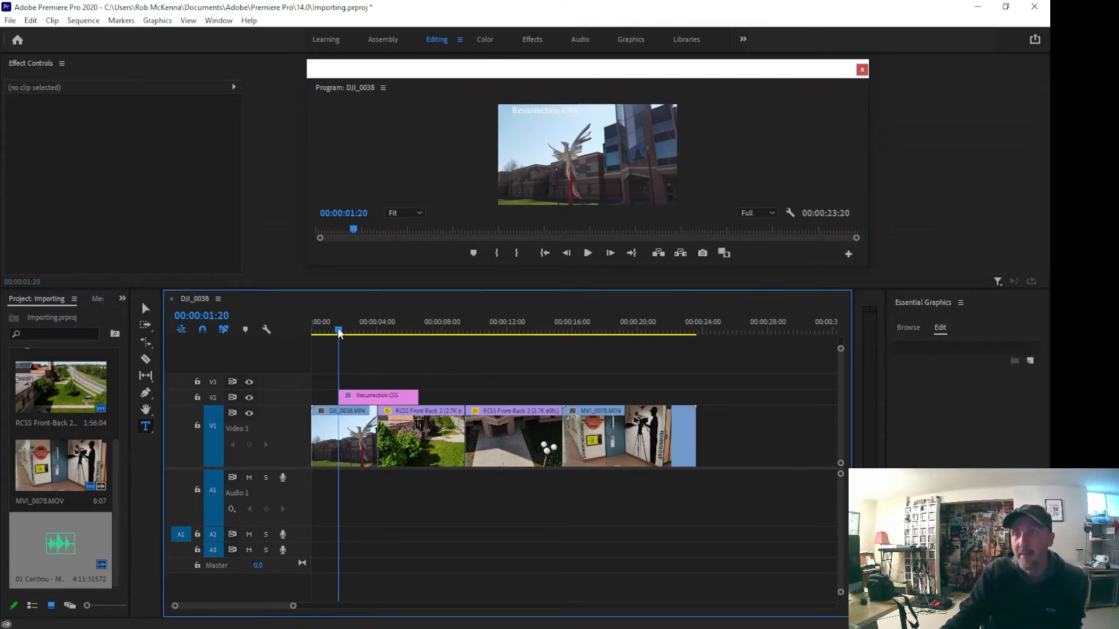
Play the sequence from 00:00:01:03 through the end of the Resurrection CSS title.
{"action": "left_click_drag", "start_coordinate": [338, 332], "coordinate": [329, 332]}
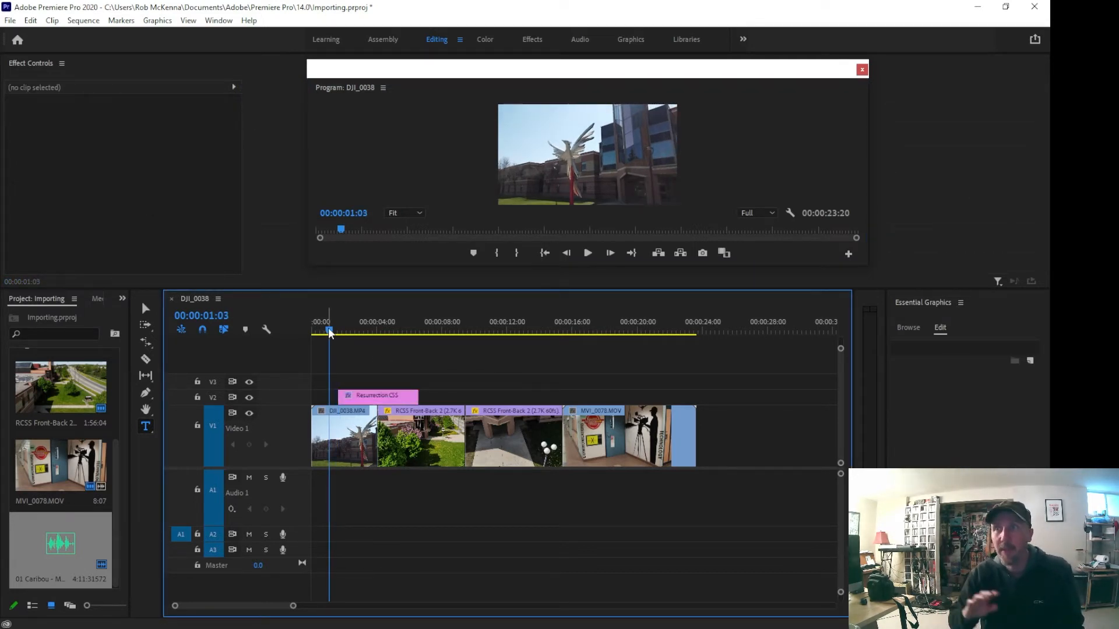
{"action": "key", "text": "space"}
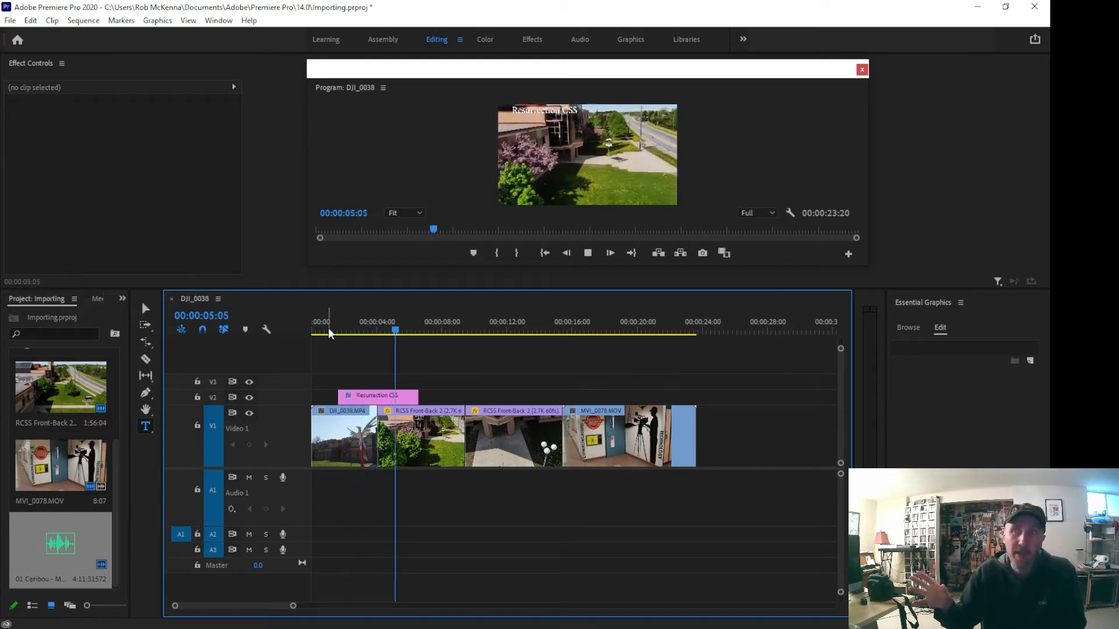
{"action": "key", "text": "space"}
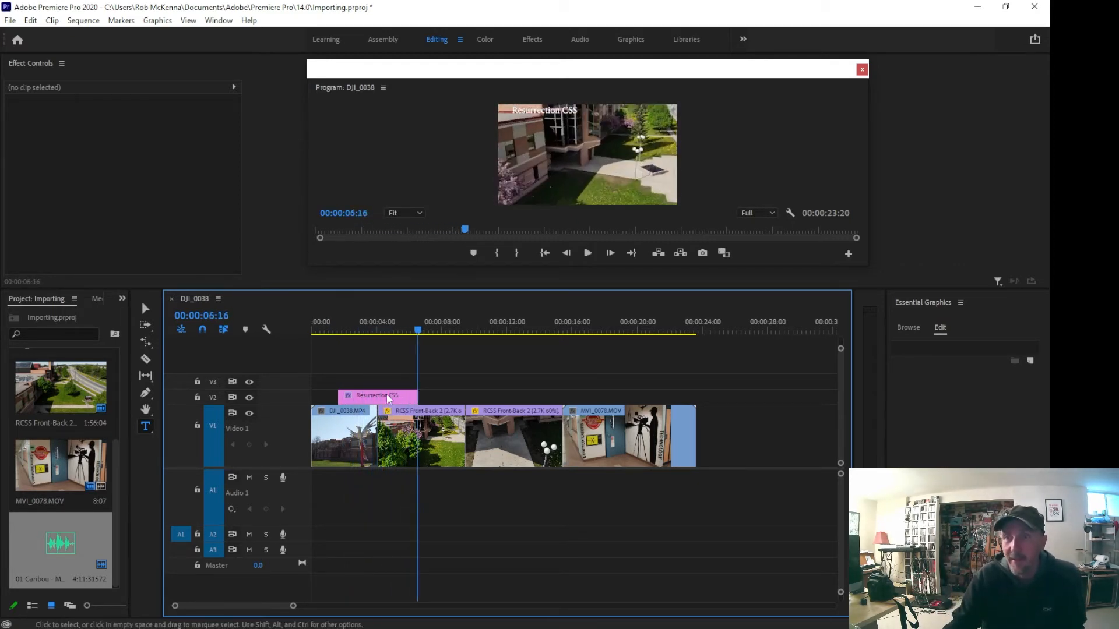
Move the Resurrection CSS title clip on V2 to the sequence start and play the opening from 00:00:00:00.
{"action": "left_click_drag", "start_coordinate": [385, 401], "coordinate": [358, 401]}
{"action": "left_click", "coordinate": [337, 331]}
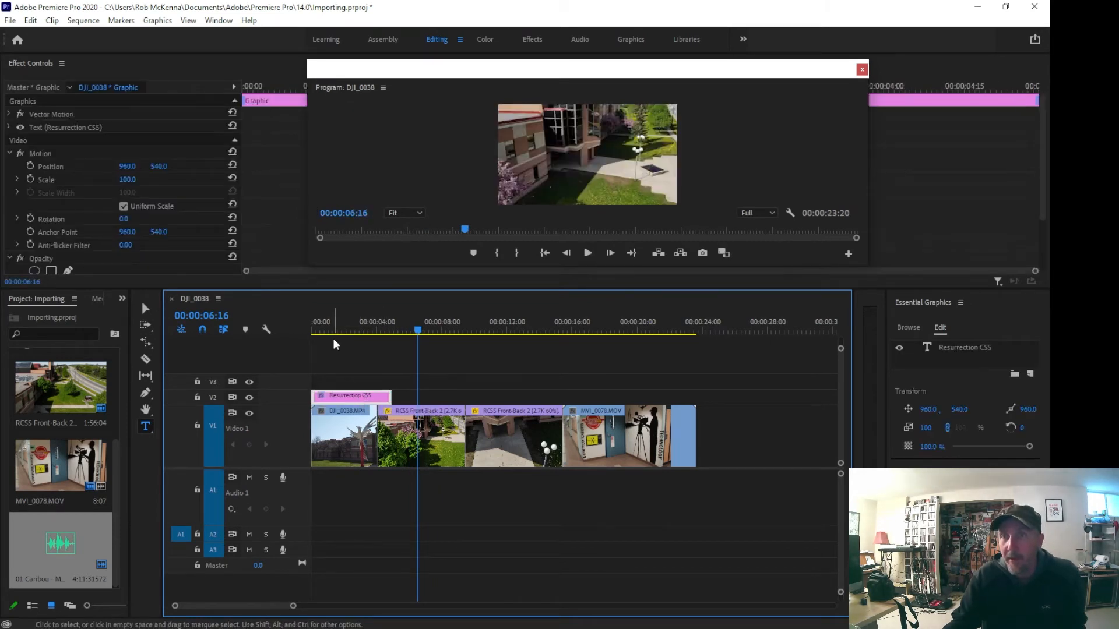
{"action": "left_click_drag", "start_coordinate": [339, 330], "coordinate": [262, 324]}
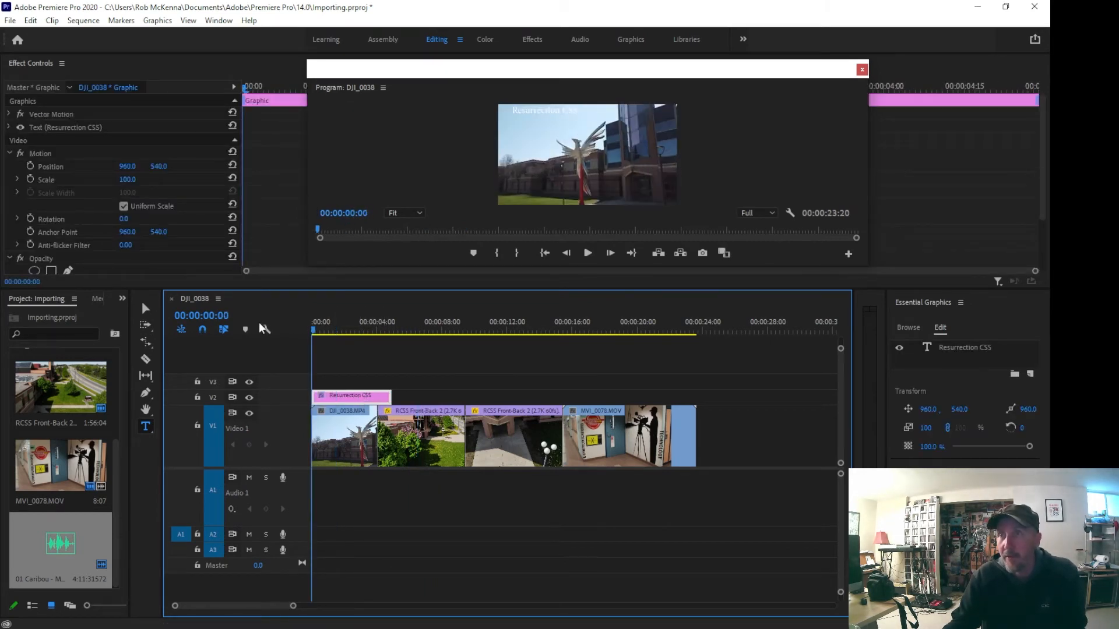
{"action": "key", "text": "space"}
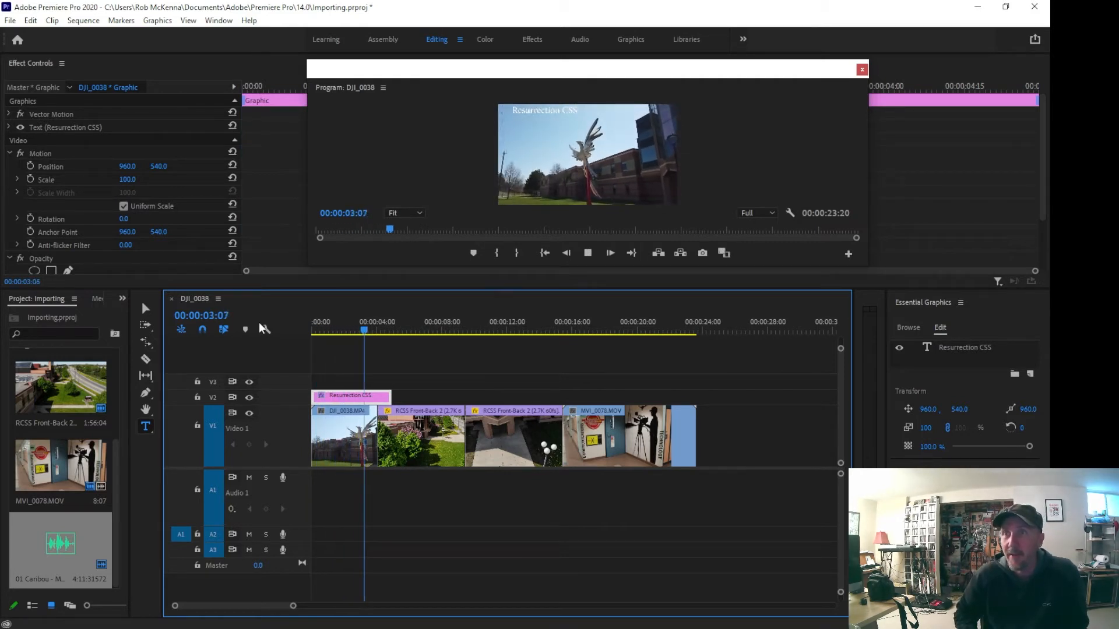
{"action": "key", "text": "space"}
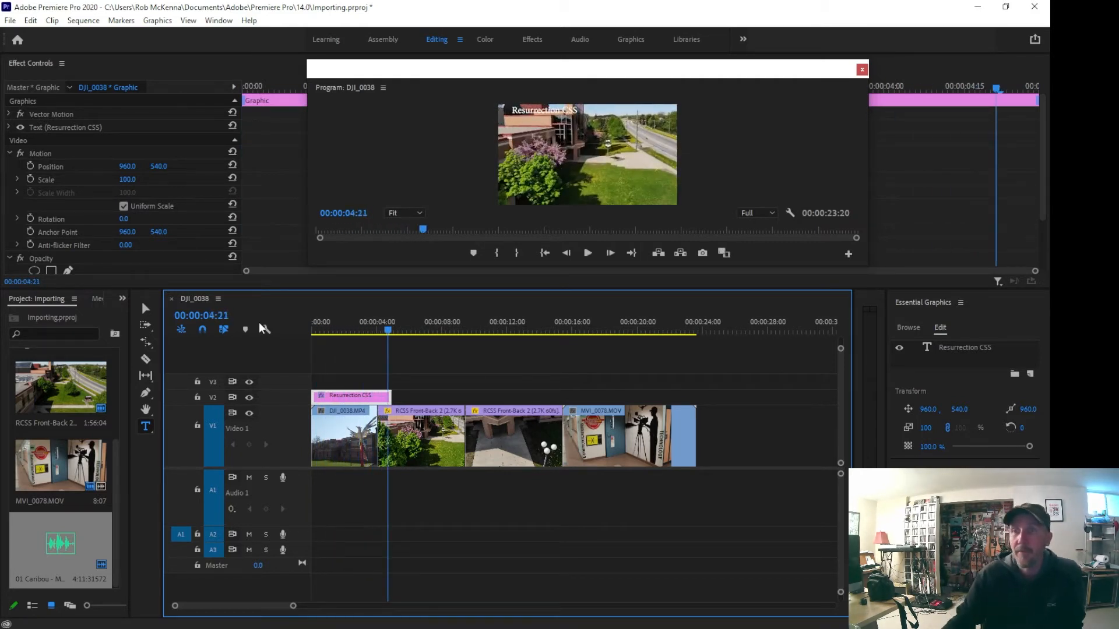
Split the Resurrection CSS title on V2 at the end of the DJI_0038.MP4 clip and delete the excess piece.
{"action": "left_click", "coordinate": [146, 359]}
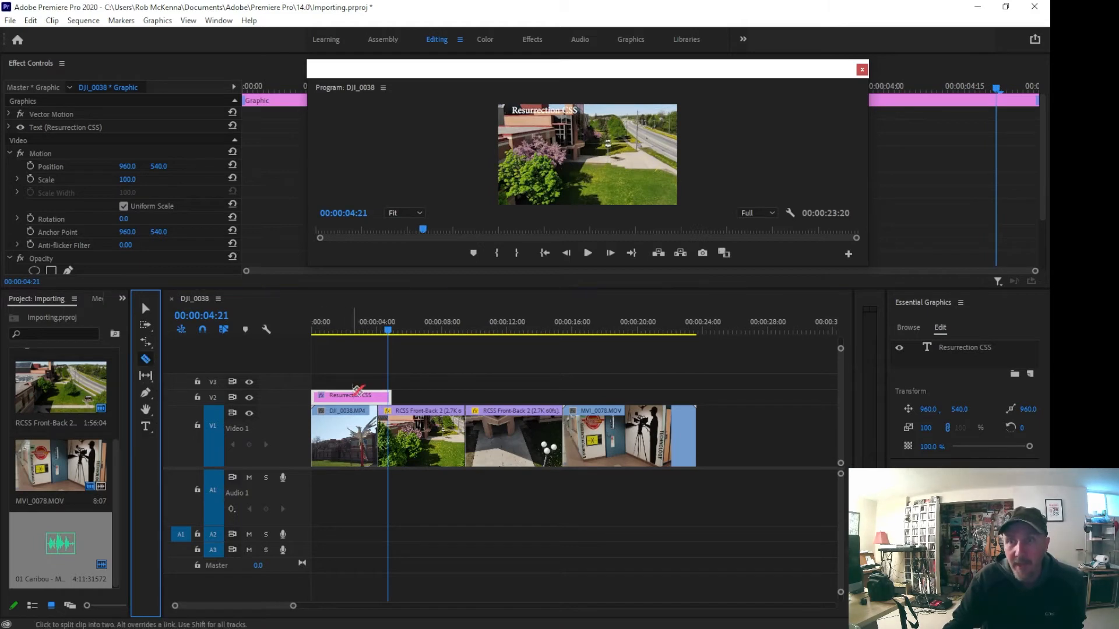
{"action": "left_click", "coordinate": [377, 394]}
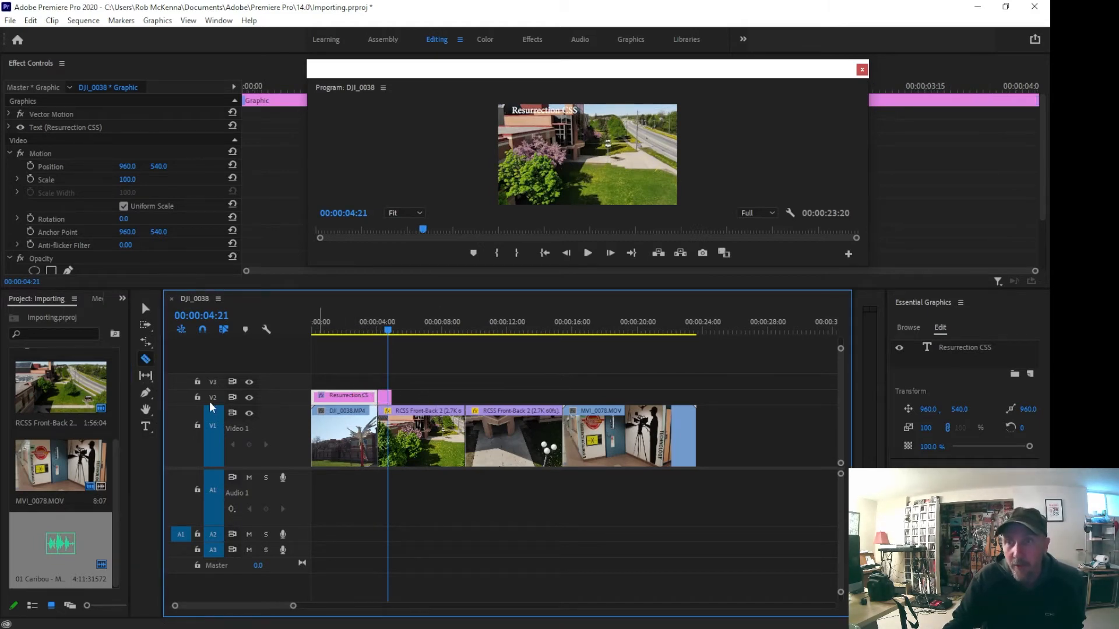
{"action": "left_click", "coordinate": [146, 309]}
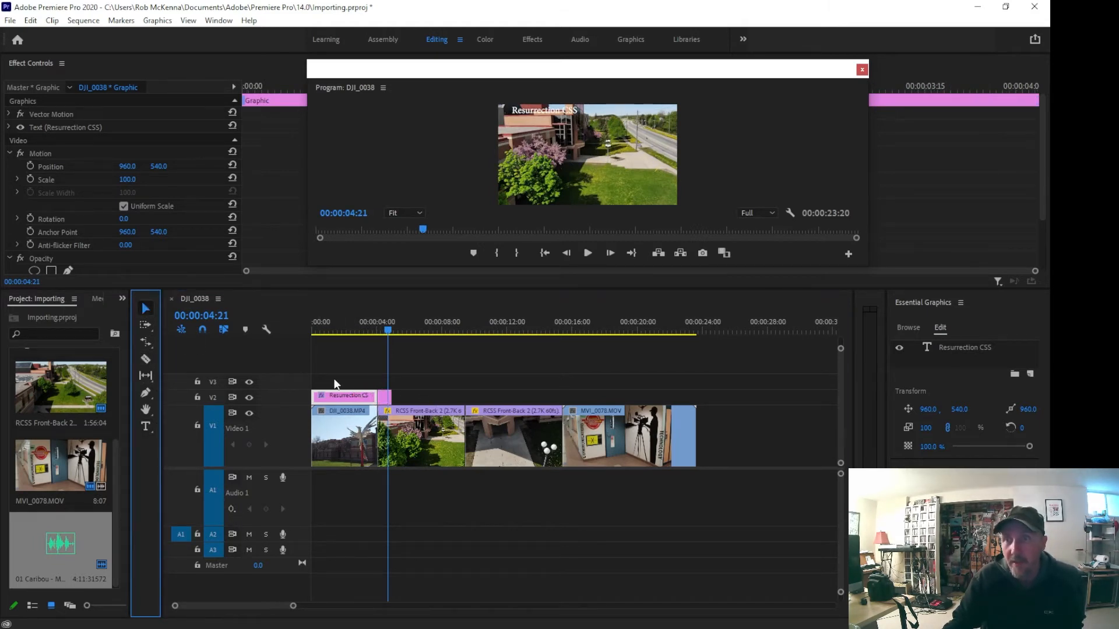
{"action": "left_click", "coordinate": [385, 396]}
{"action": "key", "text": "Delete"}
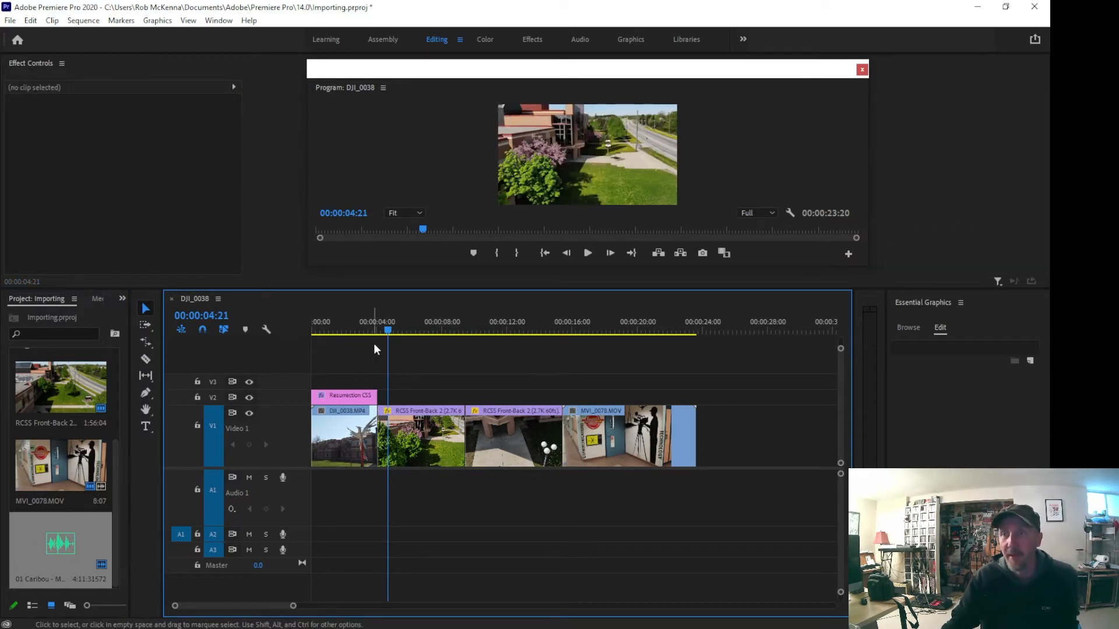
Play the sequence across the end of the trimmed title into the second clip, stopping at 00:00:05:23.
{"action": "left_click", "coordinate": [349, 330]}
{"action": "key", "text": "space"}
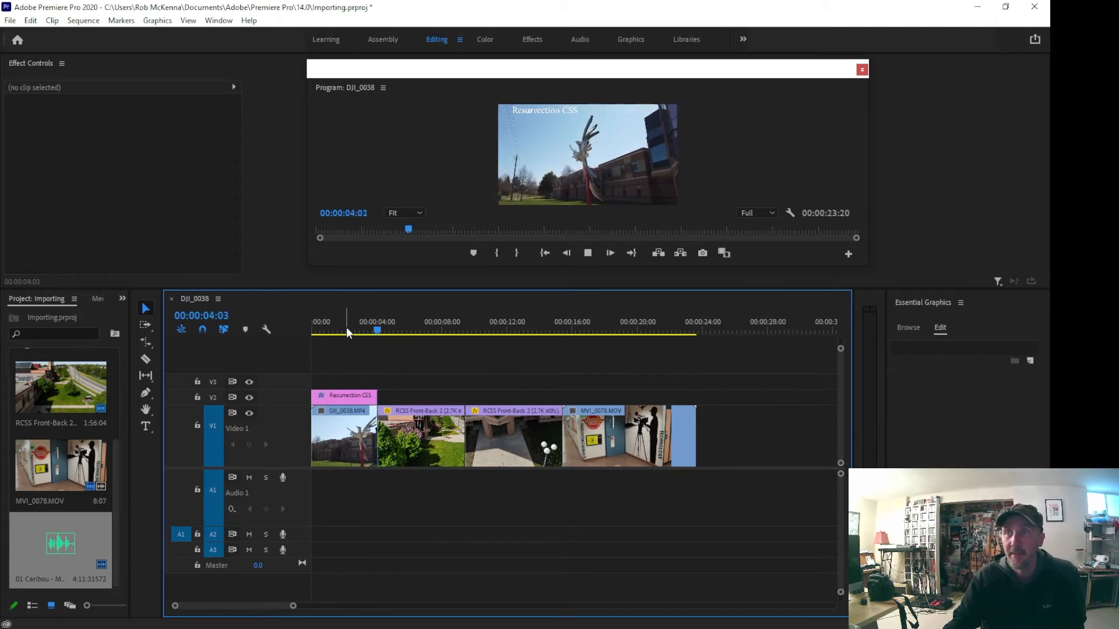
{"action": "key", "text": "space"}
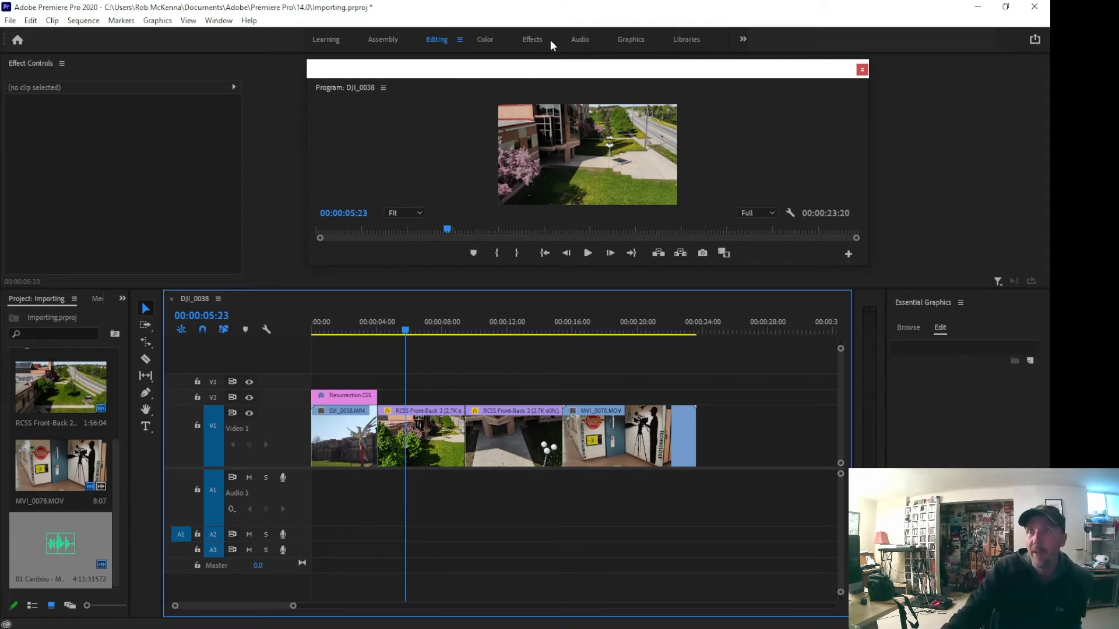
Switch to the Graphics workspace, then shrink and reposition the floating Program monitor so the timeline tracks are uncovered.
{"action": "left_click", "coordinate": [629, 39]}
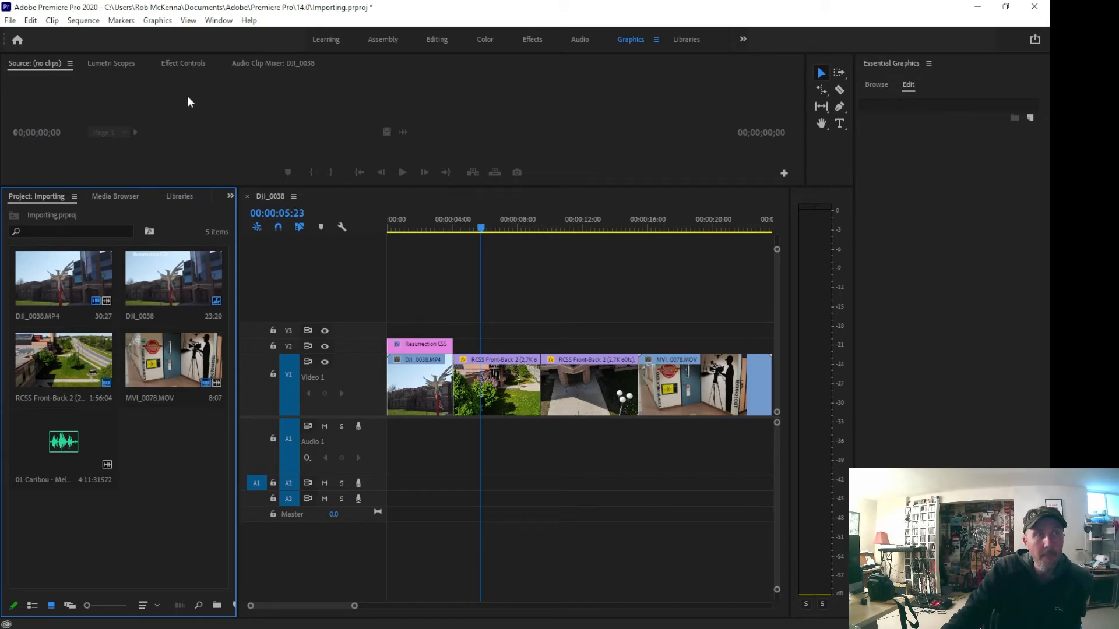
{"action": "left_click_drag", "start_coordinate": [0, 104], "coordinate": [594, 23]}
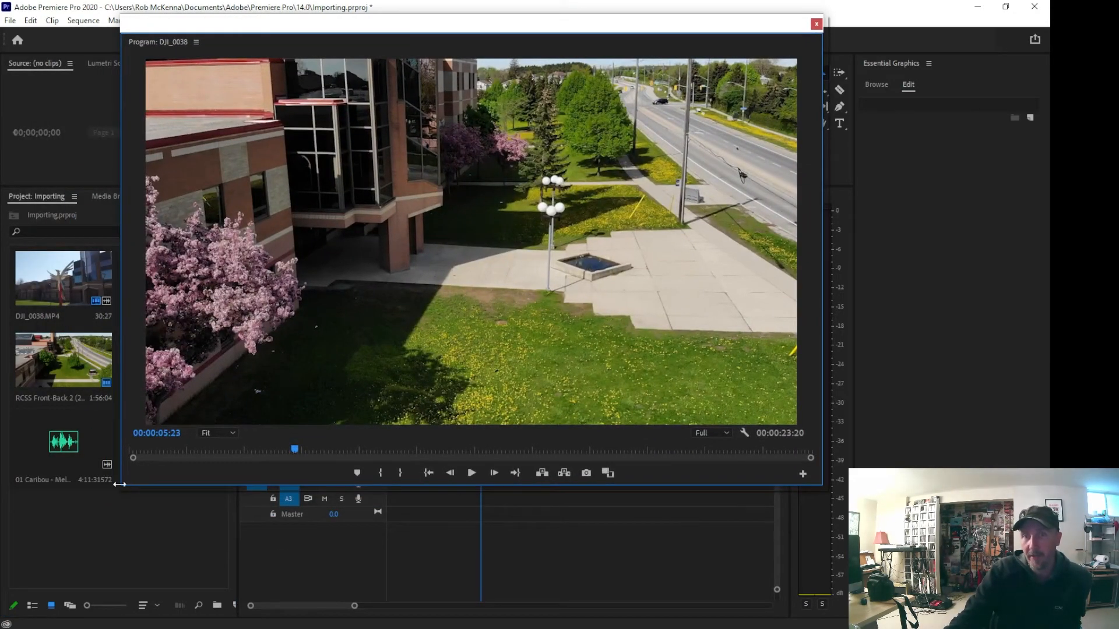
{"action": "left_click_drag", "start_coordinate": [122, 488], "coordinate": [332, 286]}
{"action": "left_click_drag", "start_coordinate": [539, 27], "coordinate": [498, 68]}
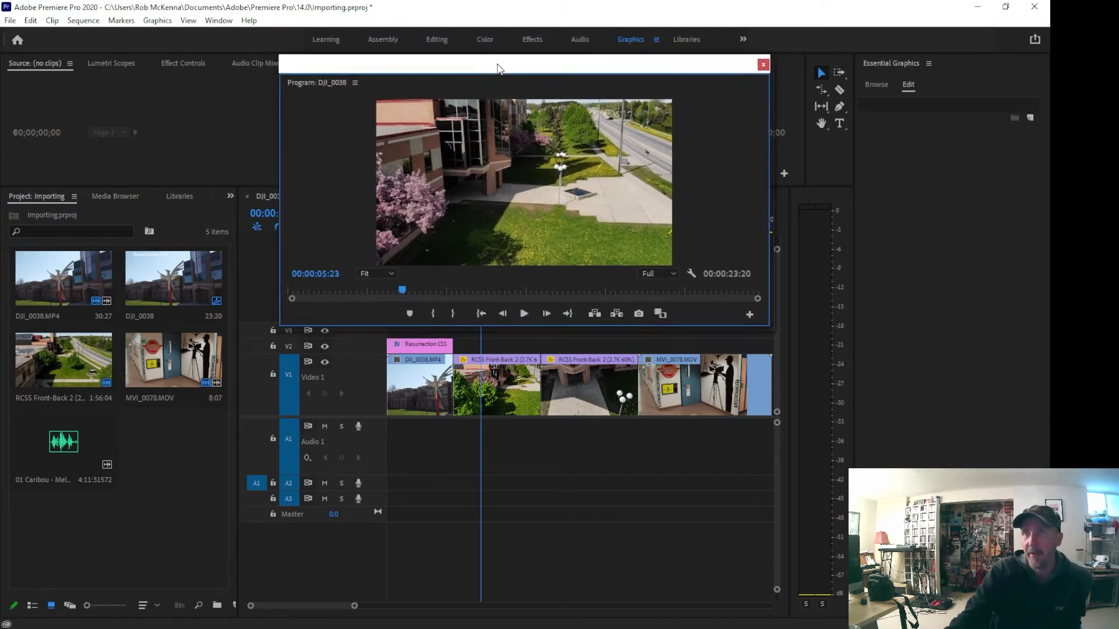
Add the Angled Lower Third template to V2 above the second clip, directly after the existing title.
{"action": "left_click", "coordinate": [877, 86]}
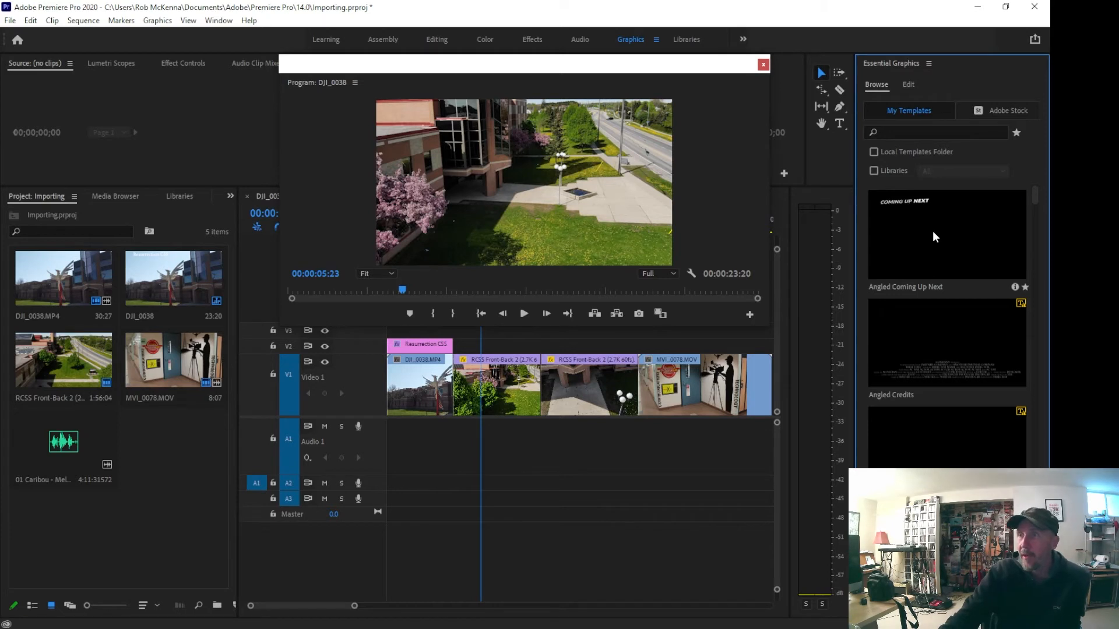
{"action": "scroll", "coordinate": [944, 337], "scroll_direction": "down", "scroll_amount": 2}
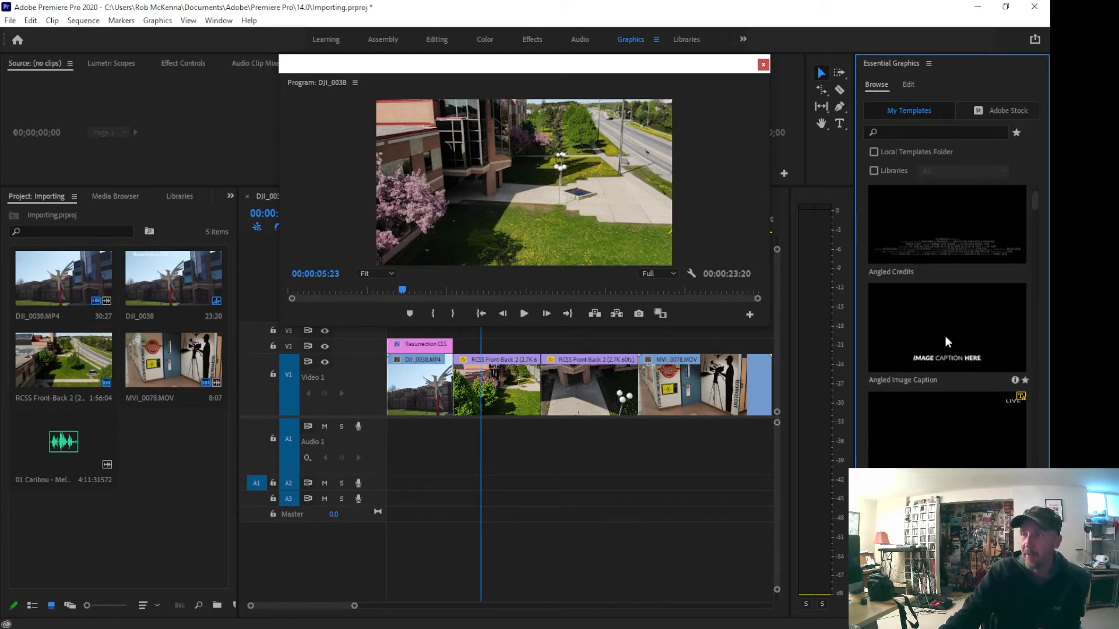
{"action": "scroll", "coordinate": [945, 335], "scroll_direction": "down", "scroll_amount": 4}
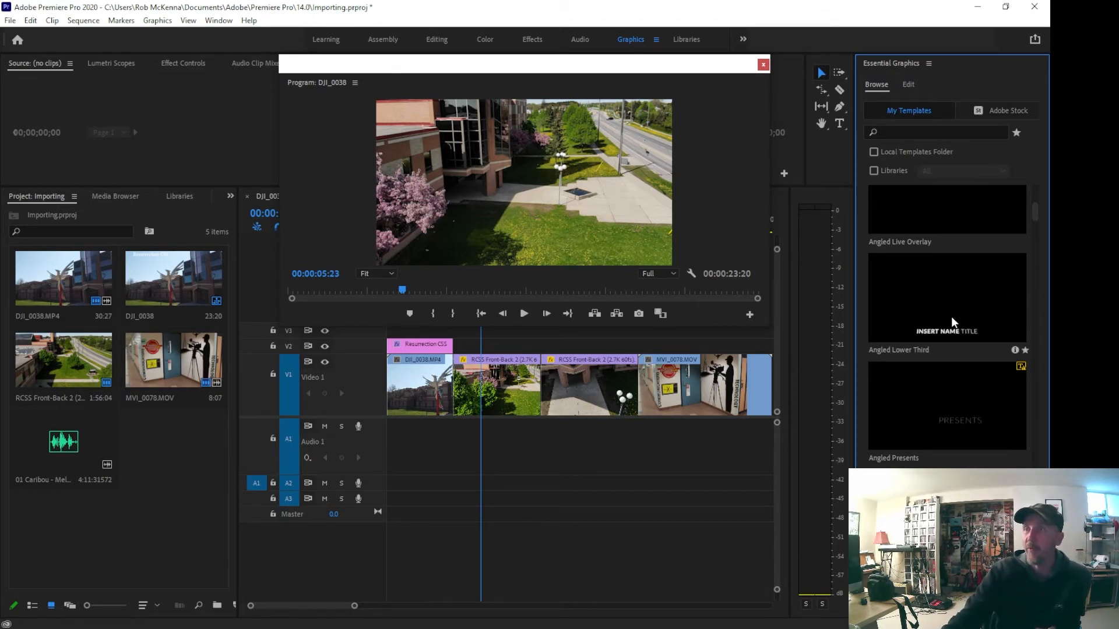
{"action": "left_click_drag", "start_coordinate": [948, 312], "coordinate": [460, 352]}
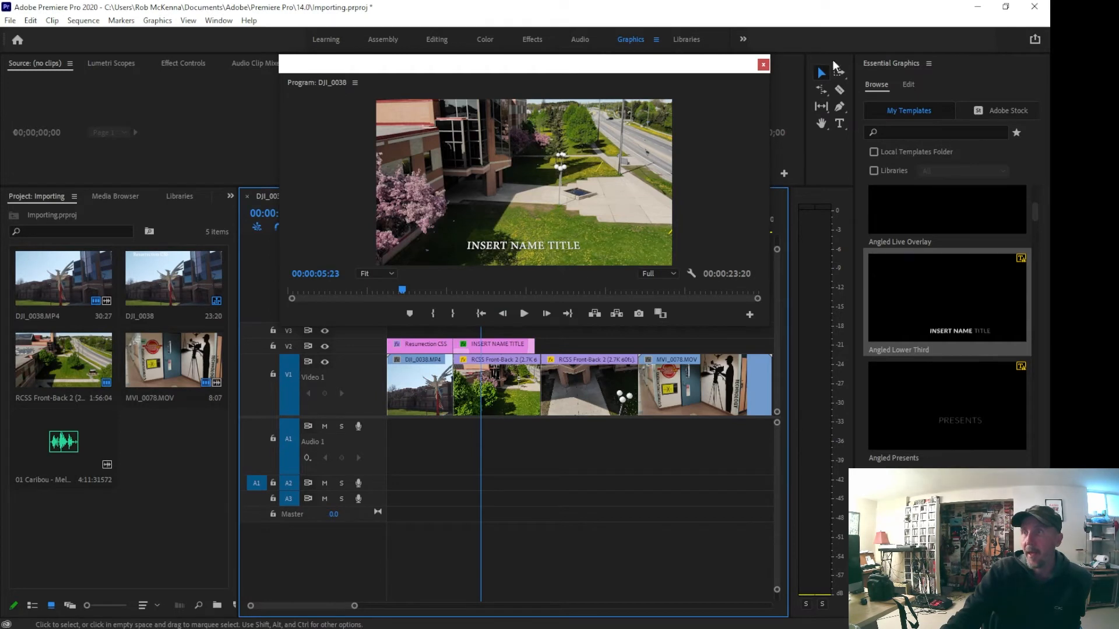
Replace the INSERT NAME TITLE text of the lower third with "Resurrection CSS".
{"action": "left_click", "coordinate": [502, 345]}
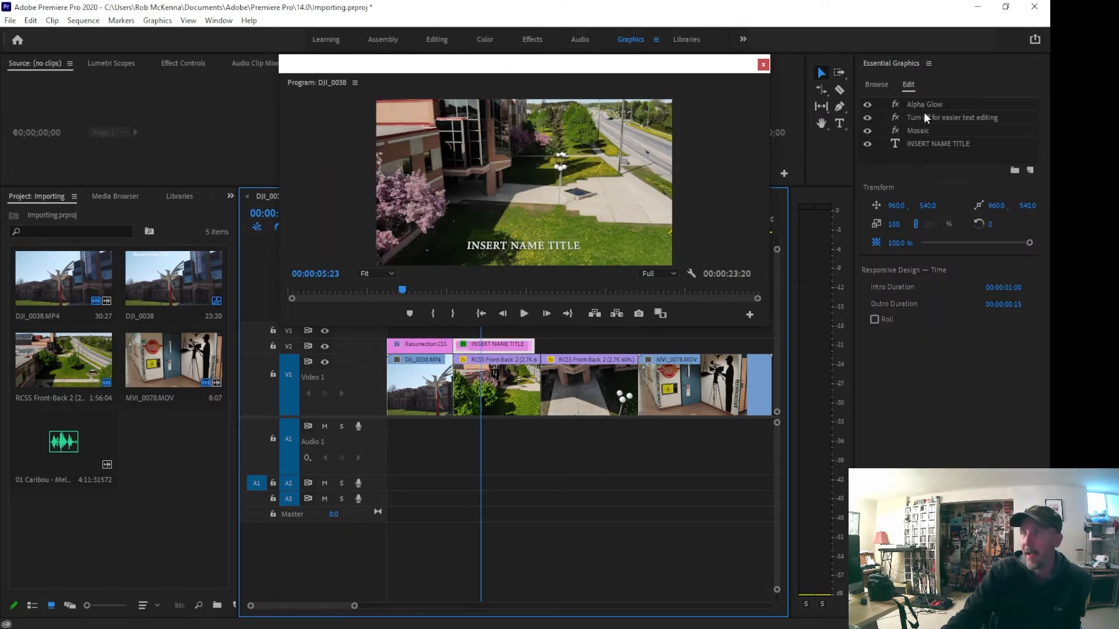
{"action": "left_click", "coordinate": [909, 85]}
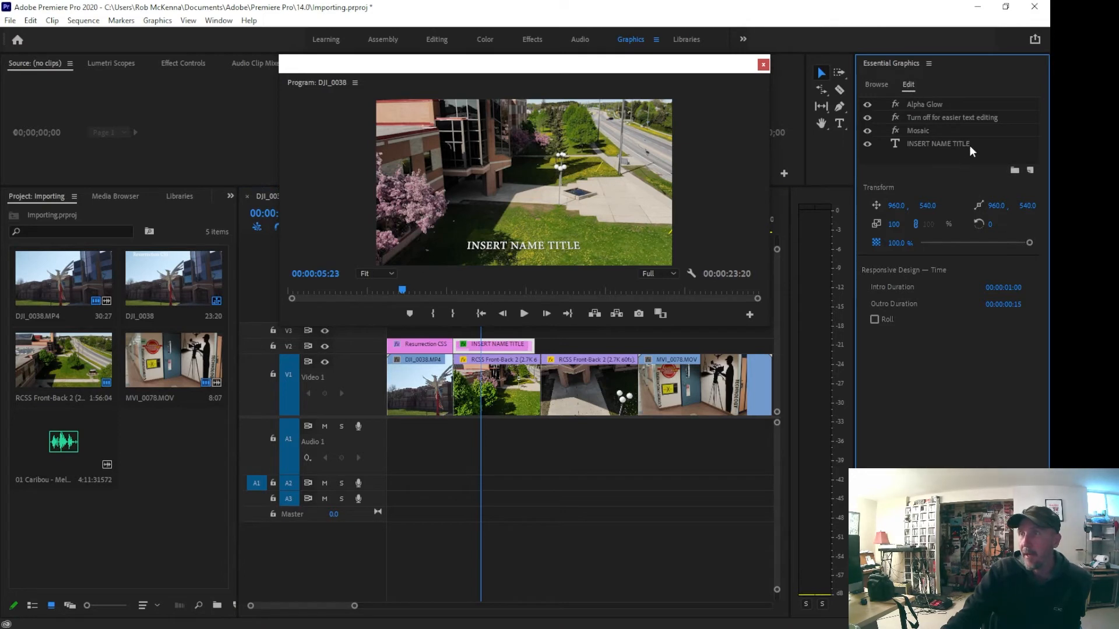
{"action": "left_click", "coordinate": [942, 144]}
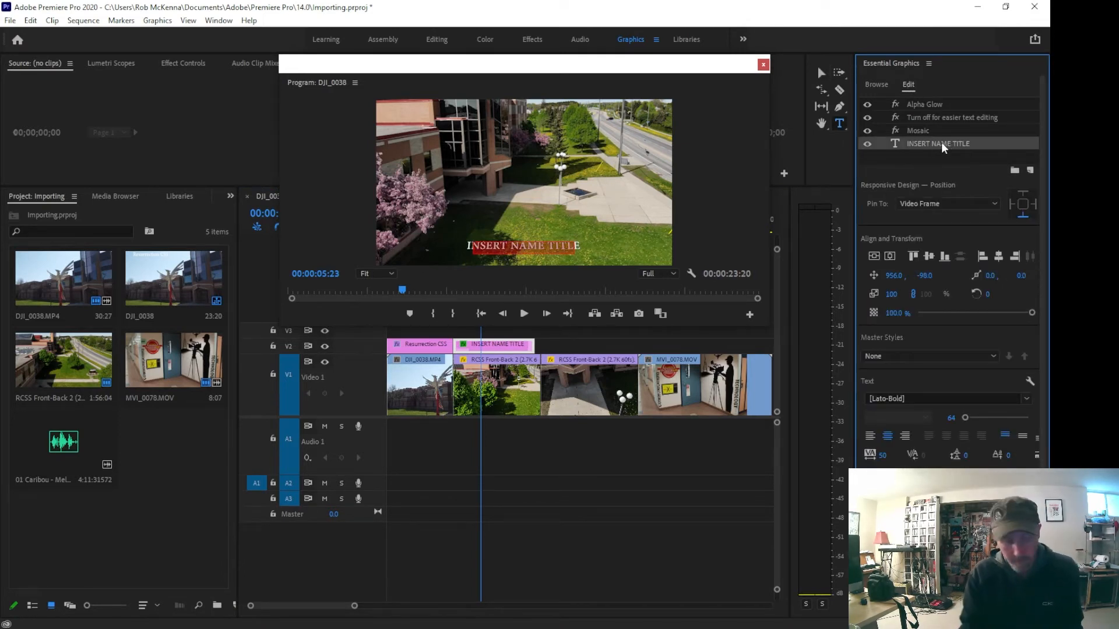
{"action": "double_click", "coordinate": [944, 145]}
{"action": "type", "text": "Resur"}
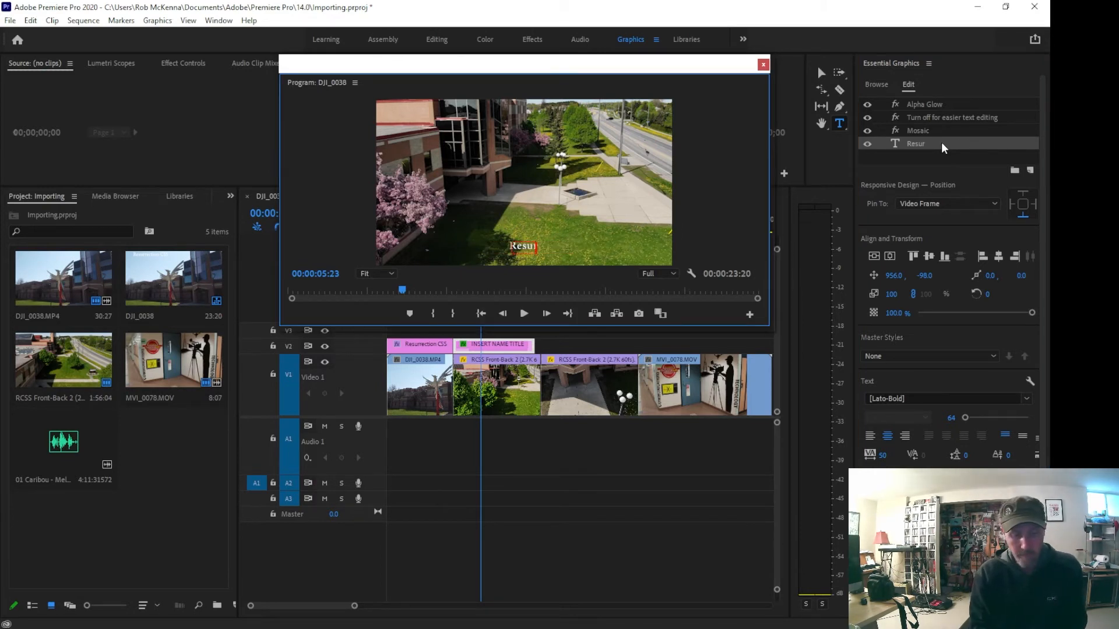
{"action": "type", "text": "rection CSS"}
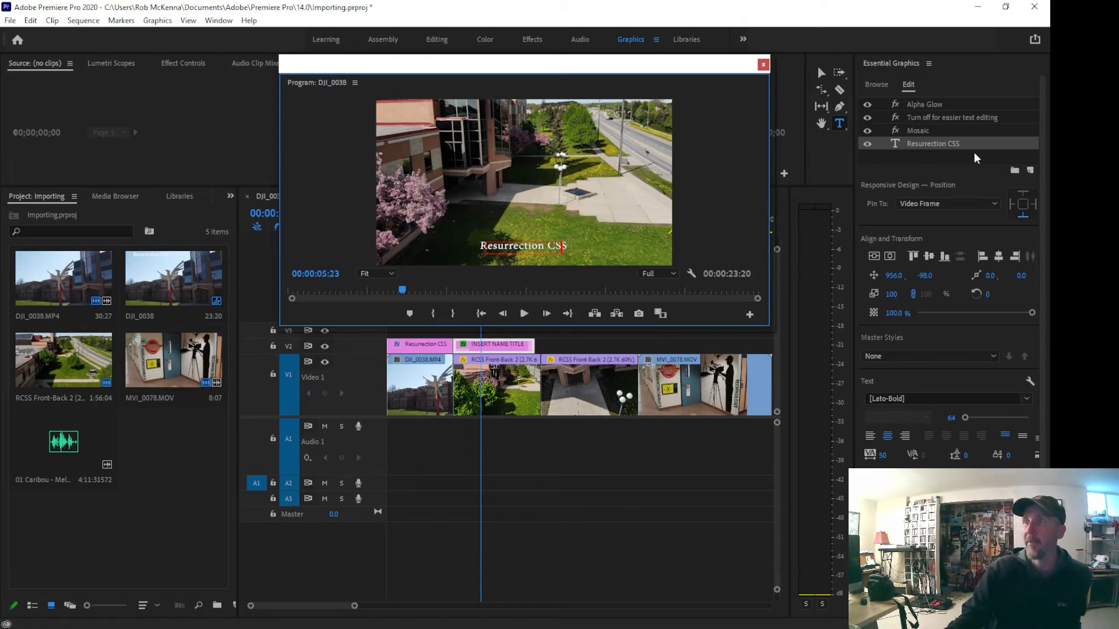
{"action": "left_click", "coordinate": [966, 165]}
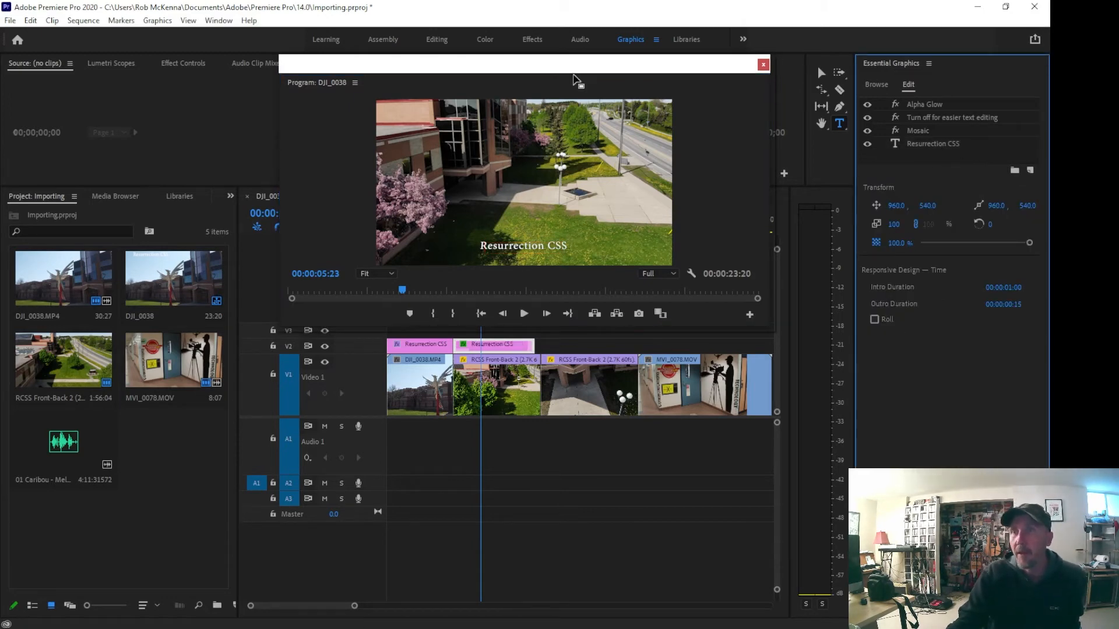
Return to the Editing workspace and play the sequence from the opening clip through both titles to 00:00:20:11.
{"action": "left_click", "coordinate": [437, 40]}
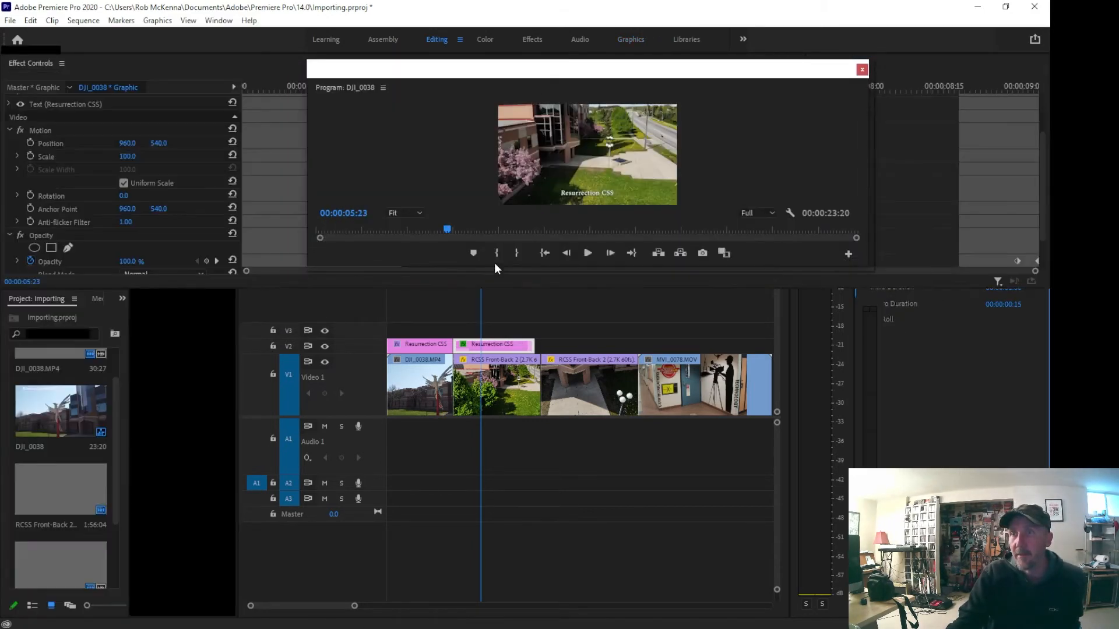
{"action": "left_click_drag", "start_coordinate": [405, 331], "coordinate": [366, 337]}
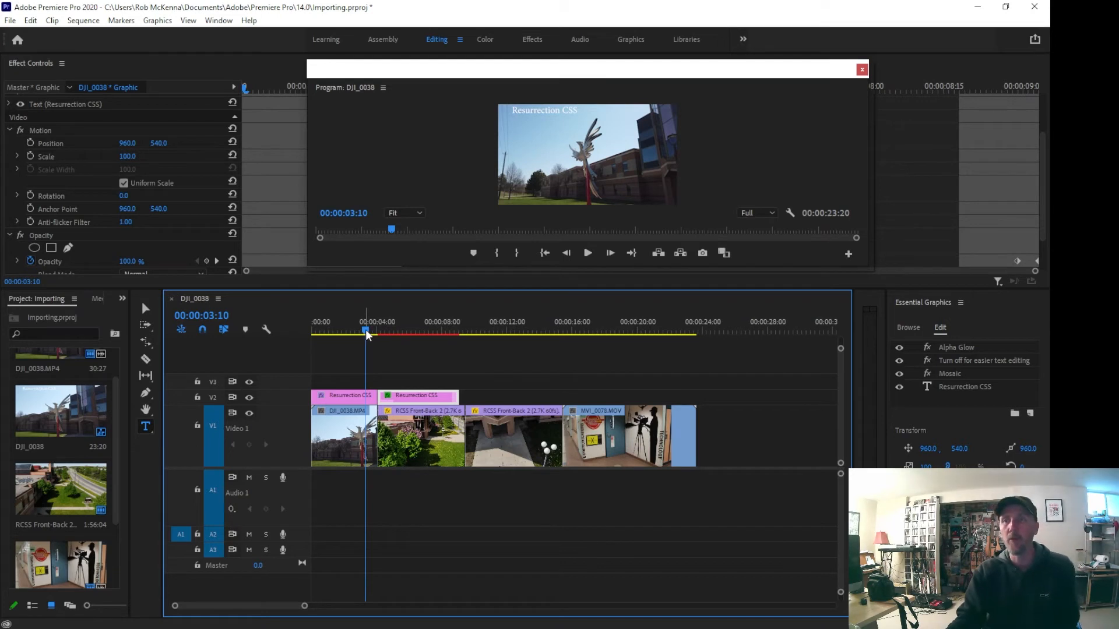
{"action": "left_click_drag", "start_coordinate": [366, 333], "coordinate": [340, 335]}
{"action": "key", "text": "space"}
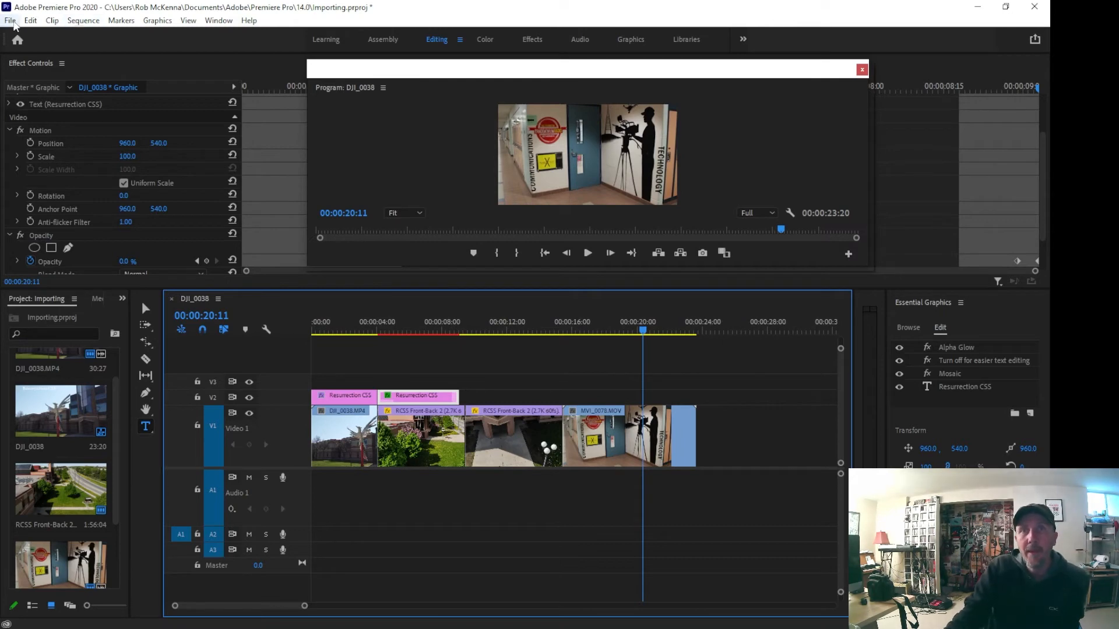
{"action": "left_click", "coordinate": [83, 21]}
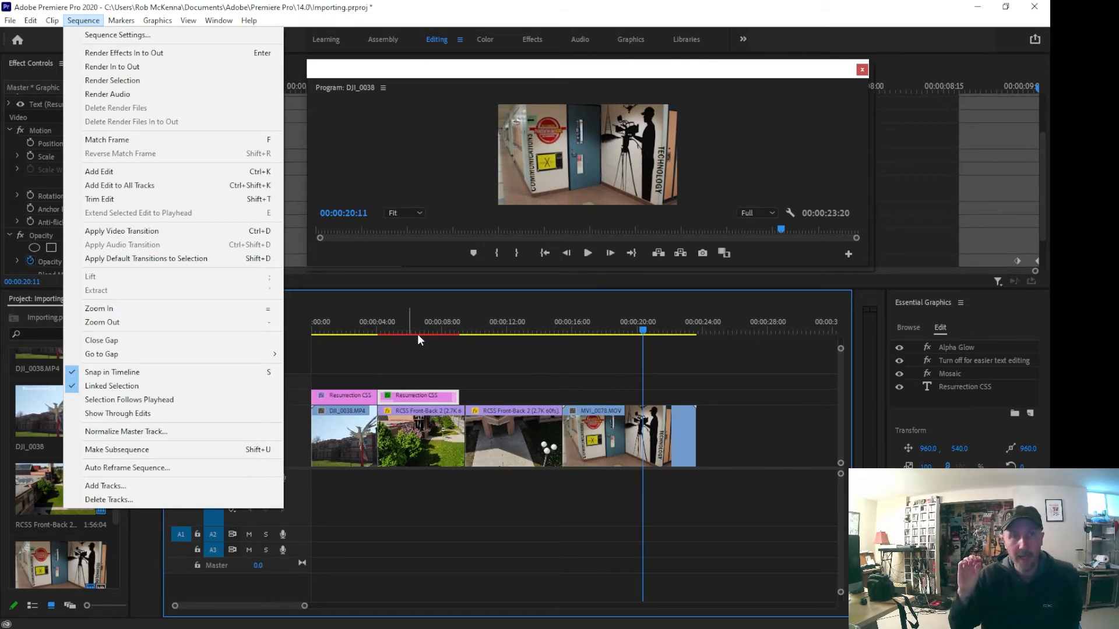
{"action": "left_click", "coordinate": [444, 14]}
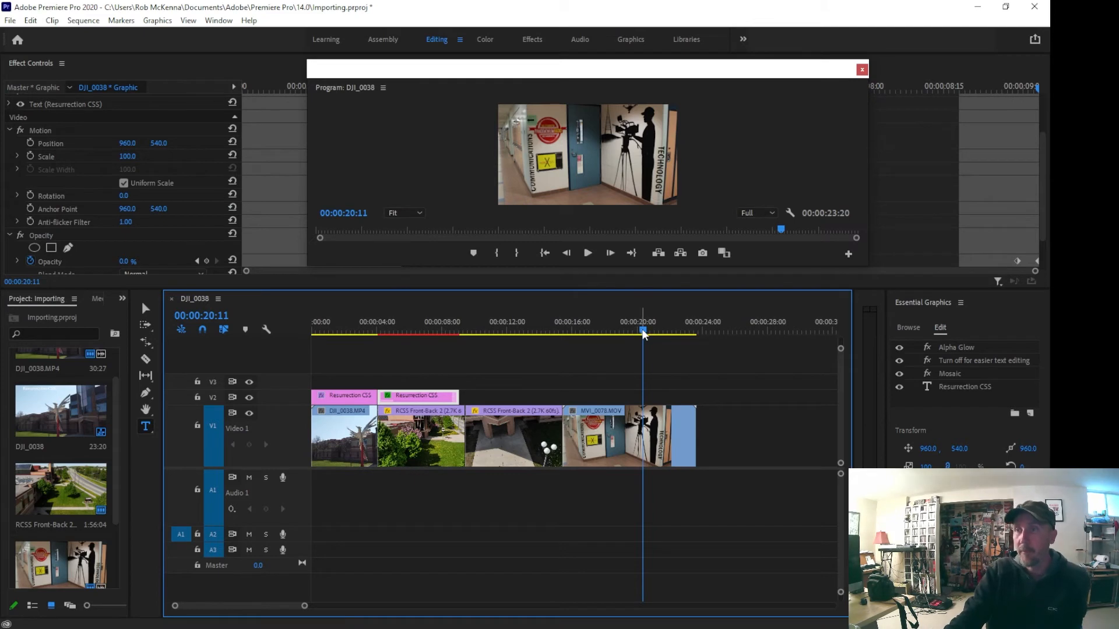
With the playhead at 00:00:14:18, switch to the Effects workspace and shrink the floating Program monitor to uncover the timeline.
{"action": "left_click_drag", "start_coordinate": [644, 333], "coordinate": [549, 333]}
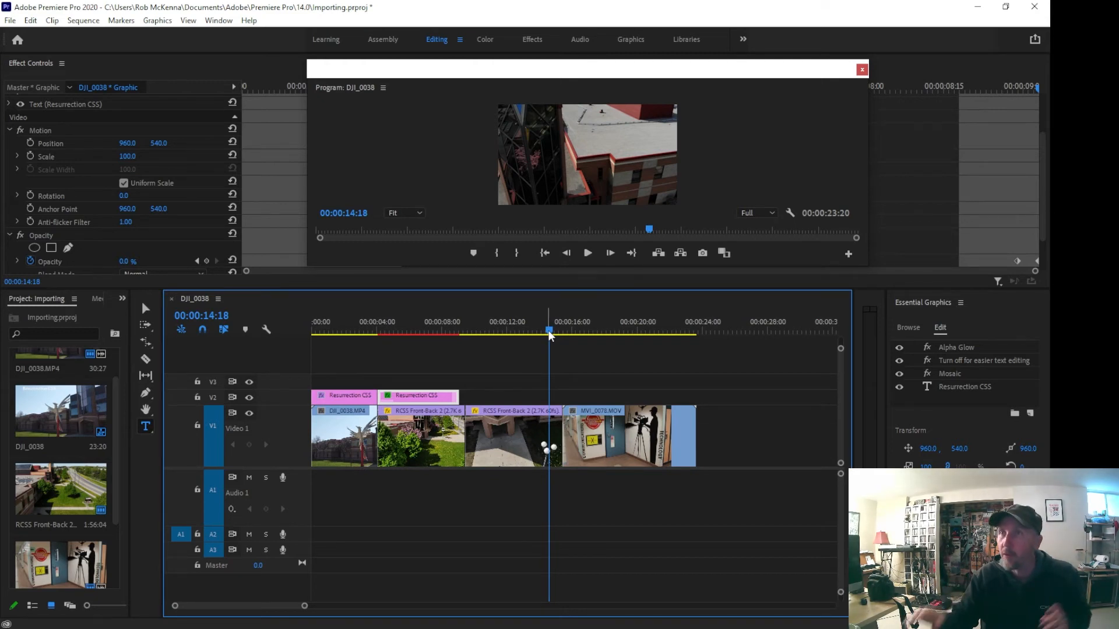
{"action": "left_click", "coordinate": [535, 41]}
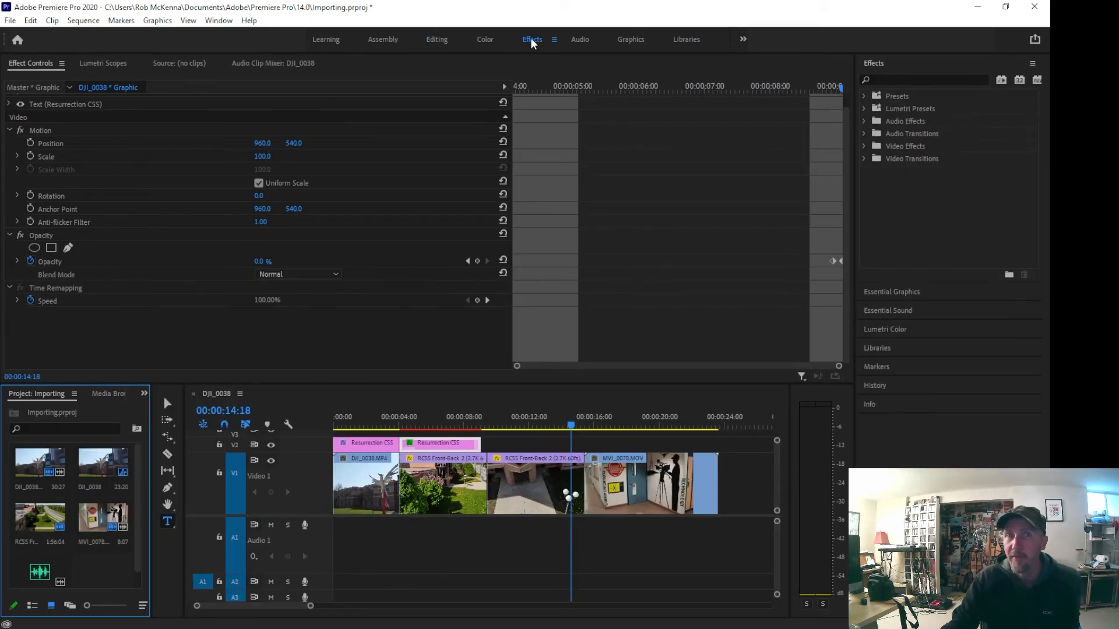
{"action": "left_click_drag", "start_coordinate": [0, 87], "coordinate": [488, 47]}
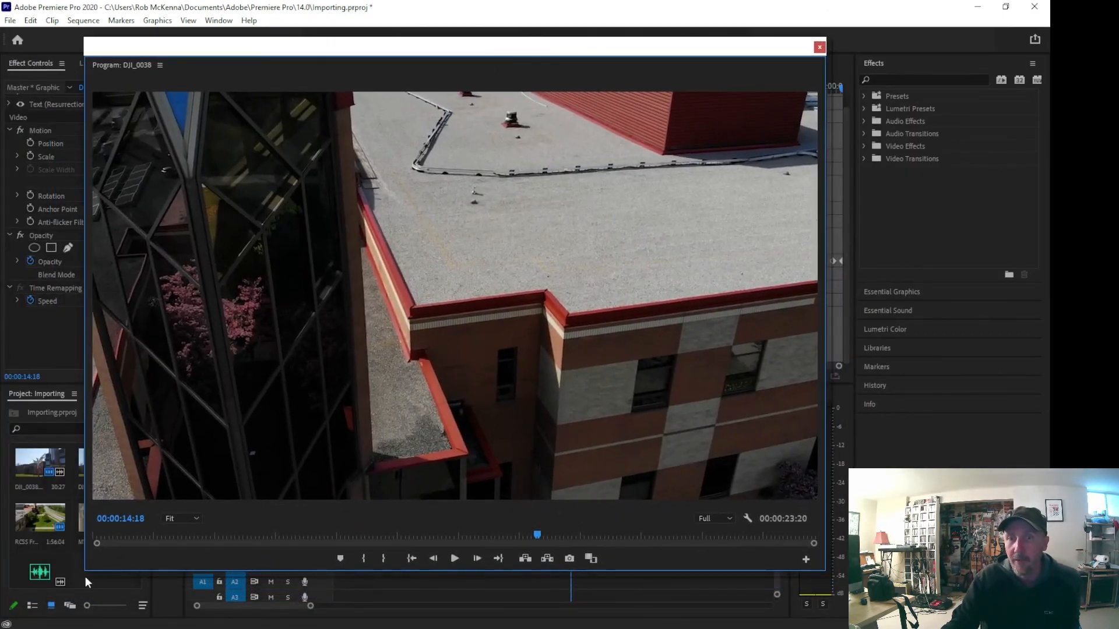
{"action": "left_click_drag", "start_coordinate": [84, 572], "coordinate": [323, 328]}
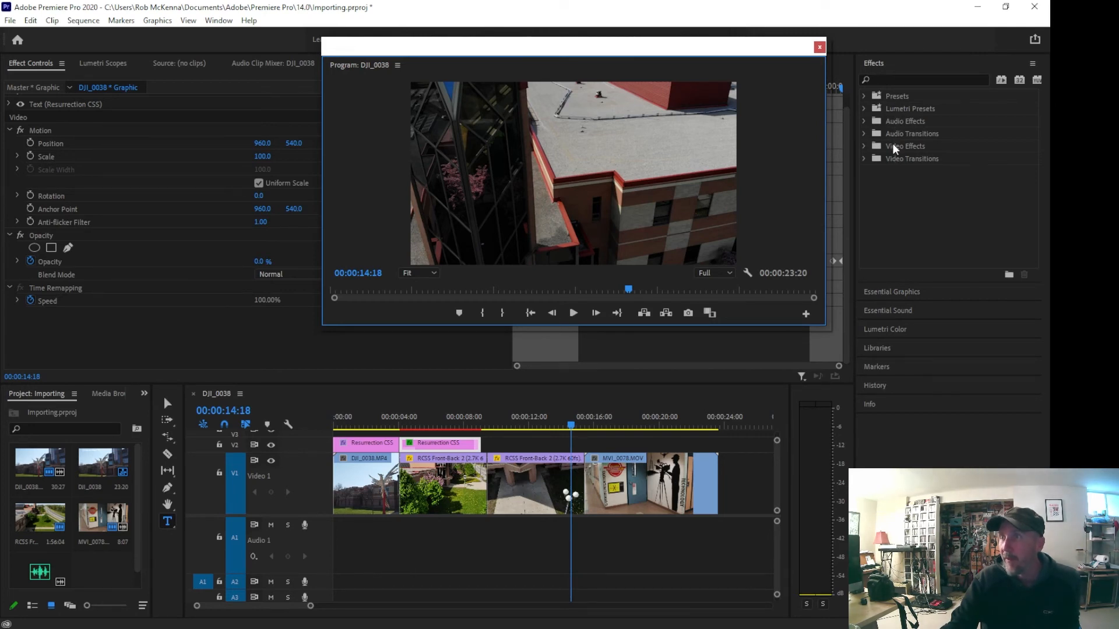
Apply the Cross Dissolve video transition at the cut between the second RCSS Front-Back 2 clip and MVI_0078.MOV on V1.
{"action": "left_click", "coordinate": [864, 146]}
{"action": "left_click", "coordinate": [865, 148]}
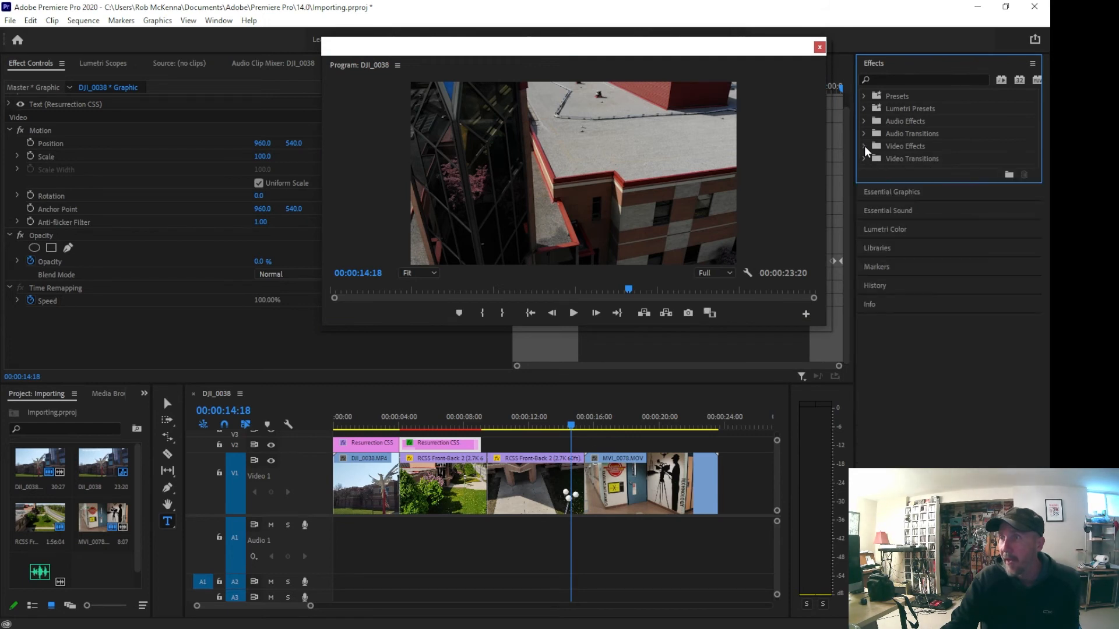
{"action": "left_click", "coordinate": [865, 159]}
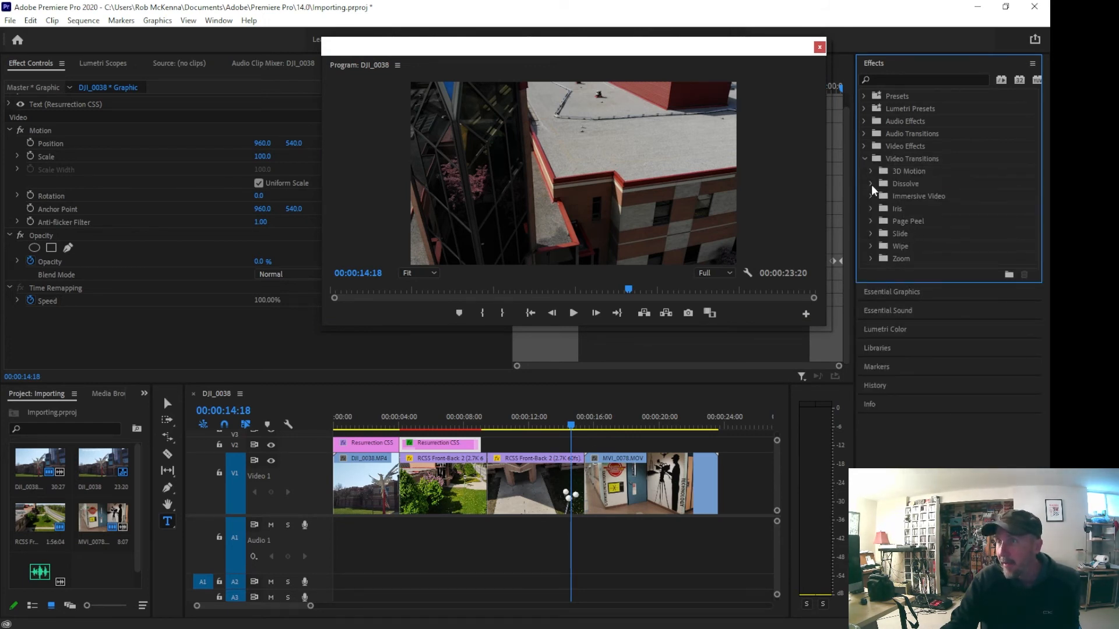
{"action": "left_click", "coordinate": [871, 185]}
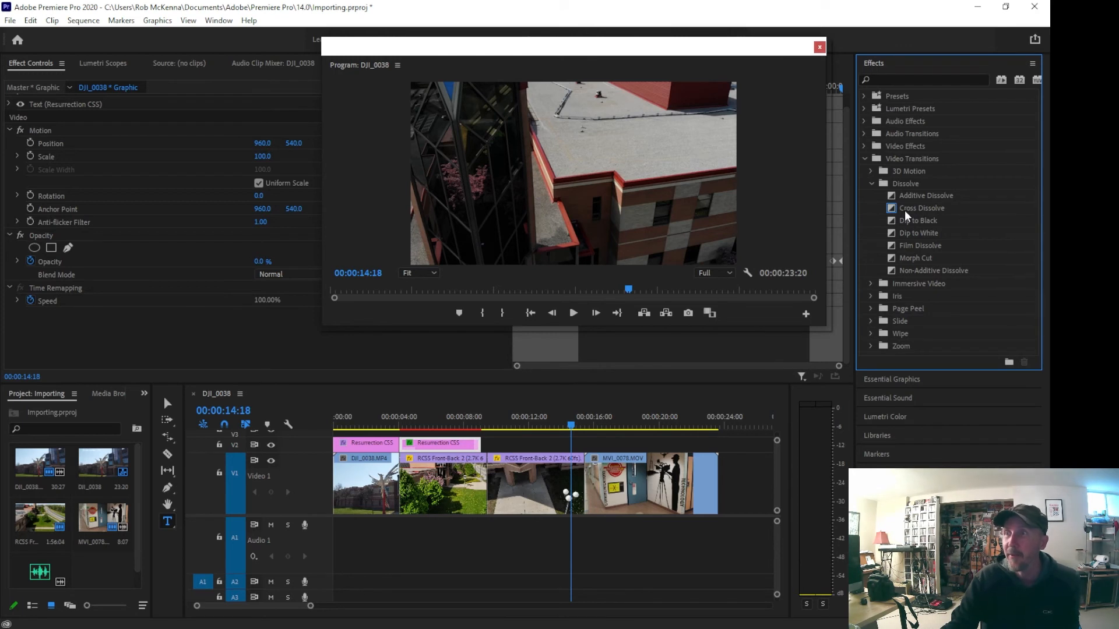
{"action": "left_click", "coordinate": [890, 212]}
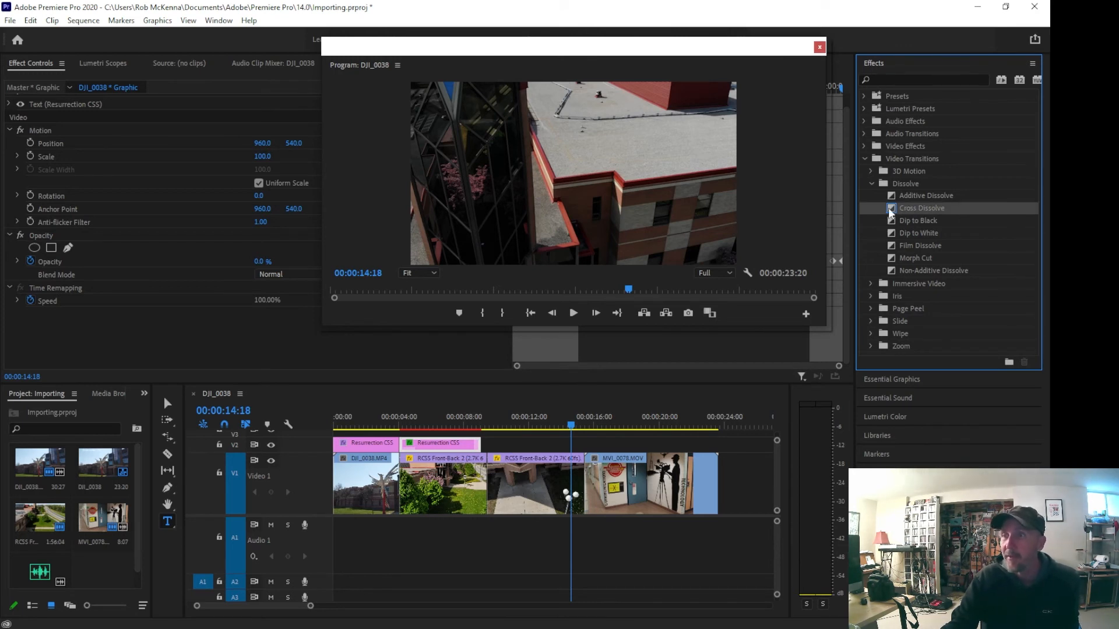
{"action": "left_click_drag", "start_coordinate": [890, 213], "coordinate": [586, 476]}
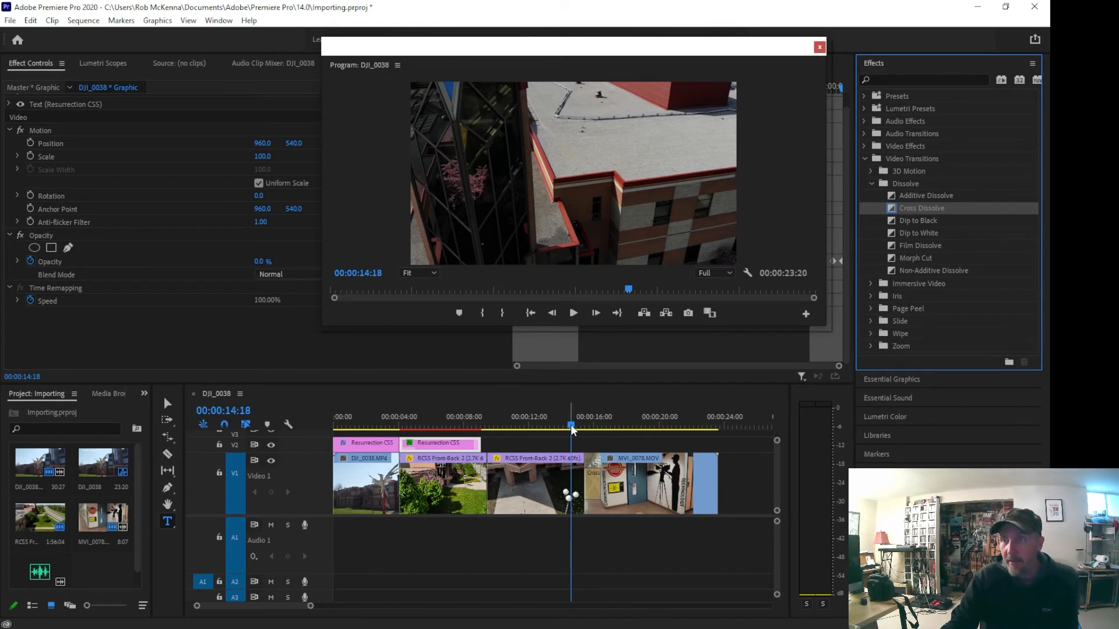
Scrub back to the first cut, then to 00:00:15:19 to preview the Cross Dissolve into MVI_0078.MOV.
{"action": "mouse_move", "coordinate": [571, 431]}
{"action": "left_mouse_down"}
{"action": "mouse_move", "coordinate": [586, 430]}
{"action": "mouse_move", "coordinate": [399, 429]}
{"action": "left_mouse_up"}
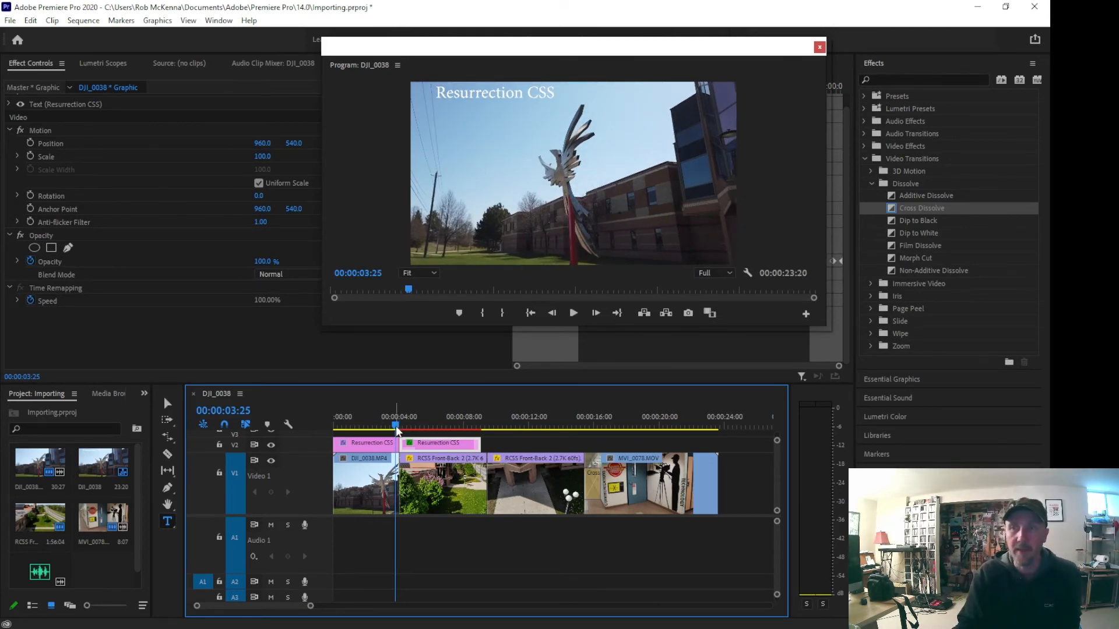
{"action": "left_click_drag", "start_coordinate": [397, 430], "coordinate": [585, 432]}
{"action": "left_click_drag", "start_coordinate": [585, 426], "coordinate": [588, 430]}
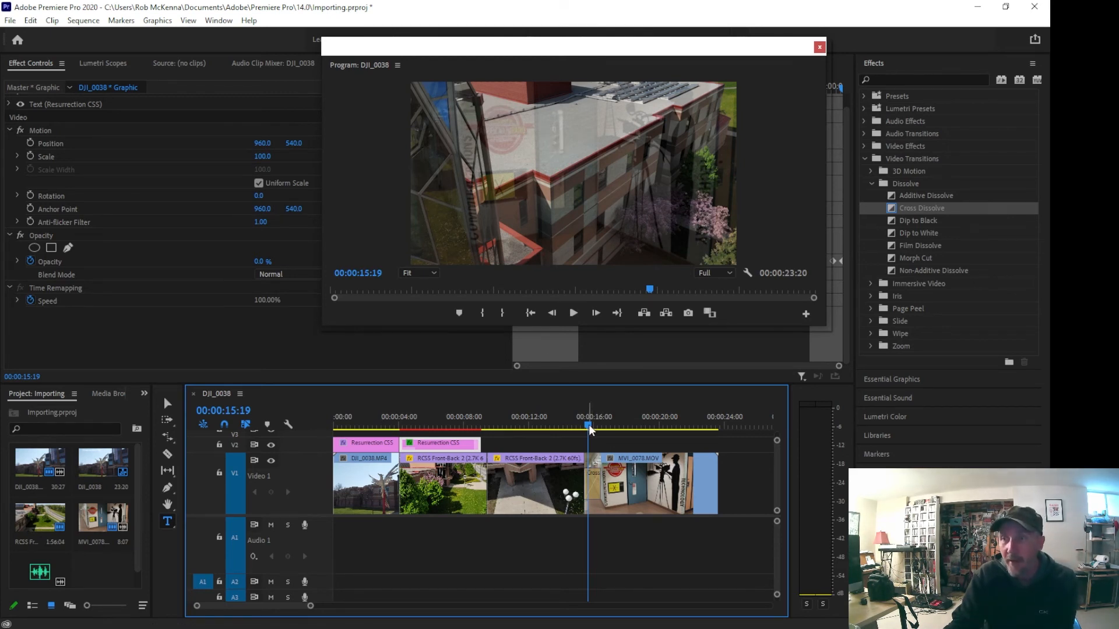
Apply the Dip to Black video transition at the end of the last clip on V1 and scrub through it to the sequence end.
{"action": "mouse_move", "coordinate": [590, 428]}
{"action": "left_mouse_down"}
{"action": "mouse_move", "coordinate": [603, 424]}
{"action": "mouse_move", "coordinate": [589, 426]}
{"action": "left_mouse_up"}
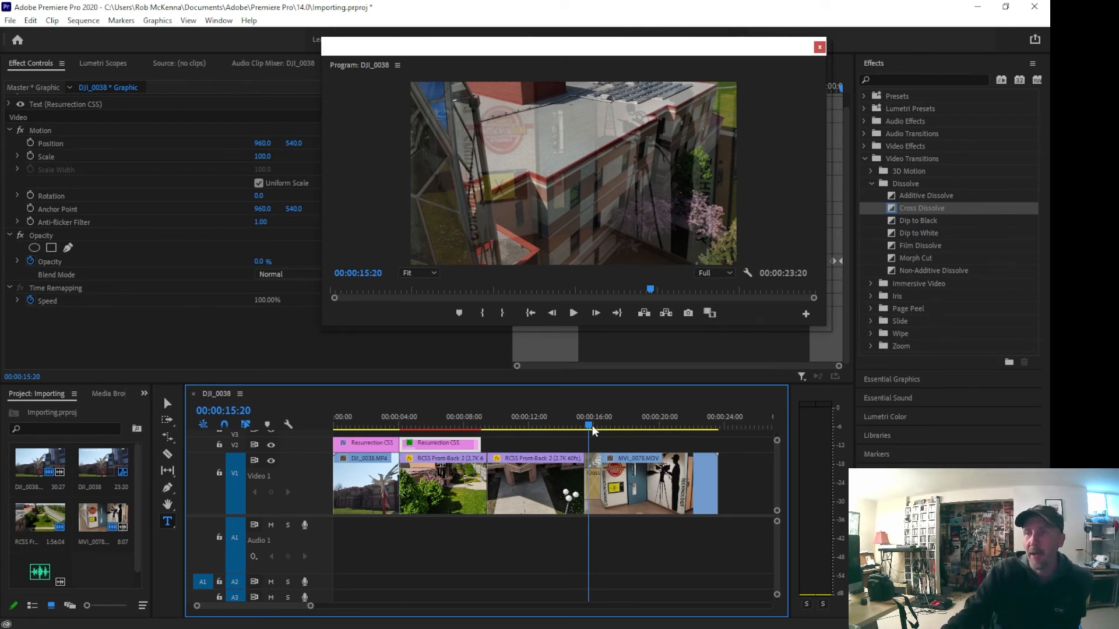
{"action": "left_click_drag", "start_coordinate": [588, 425], "coordinate": [709, 425]}
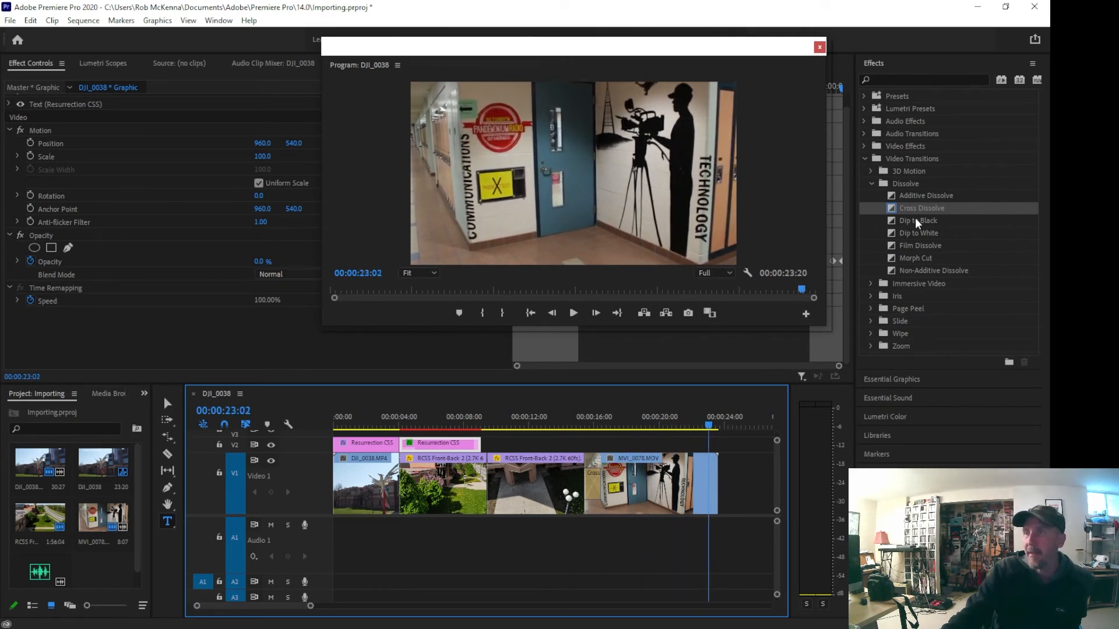
{"action": "left_click_drag", "start_coordinate": [904, 219], "coordinate": [713, 478]}
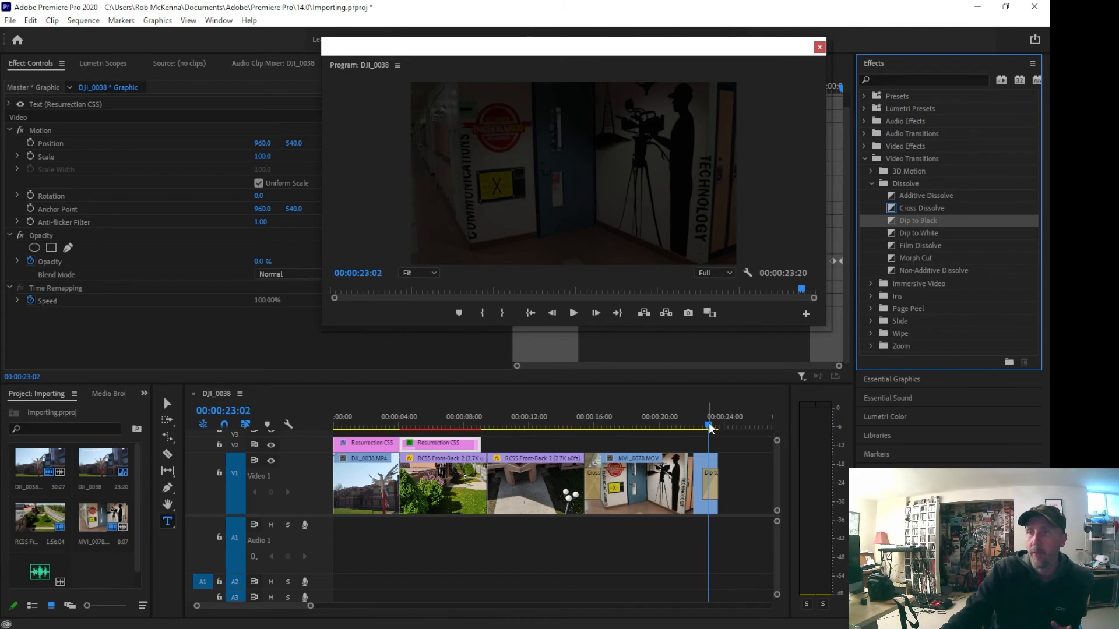
{"action": "left_click_drag", "start_coordinate": [709, 422], "coordinate": [701, 425]}
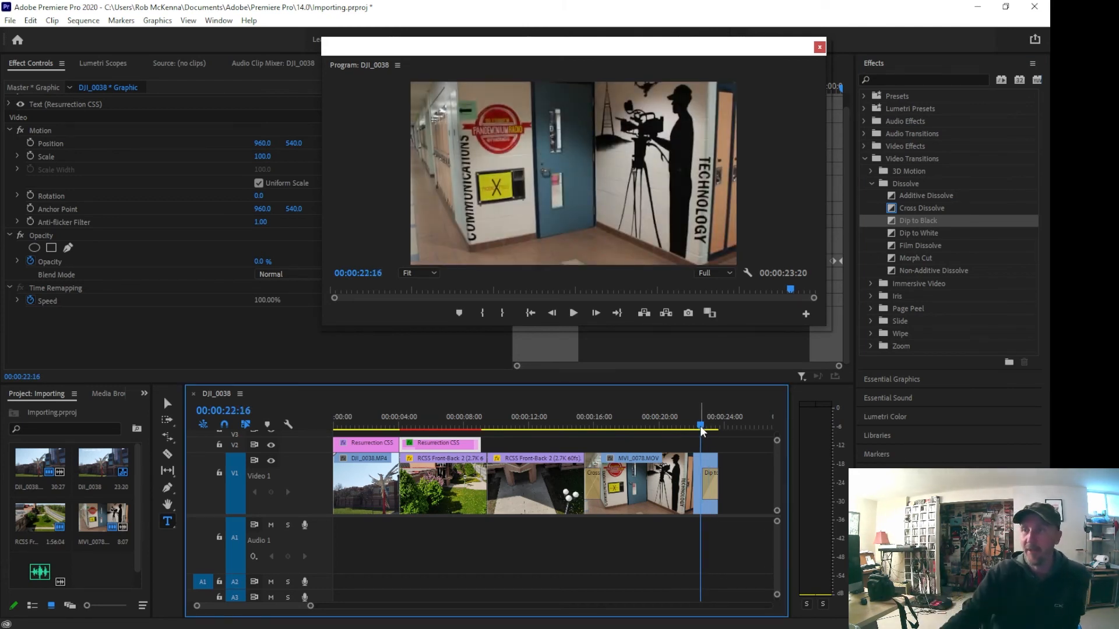
{"action": "left_click_drag", "start_coordinate": [700, 425], "coordinate": [722, 425]}
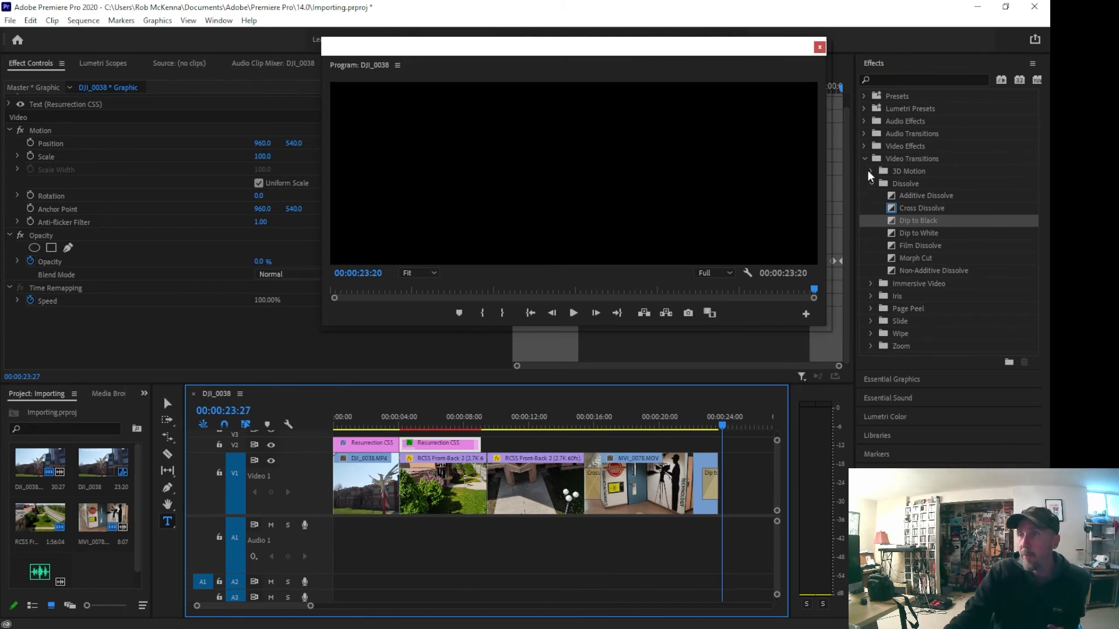
Collapse the video transitions and expand the audio transitions to list the Crossfade options.
{"action": "left_click", "coordinate": [864, 158]}
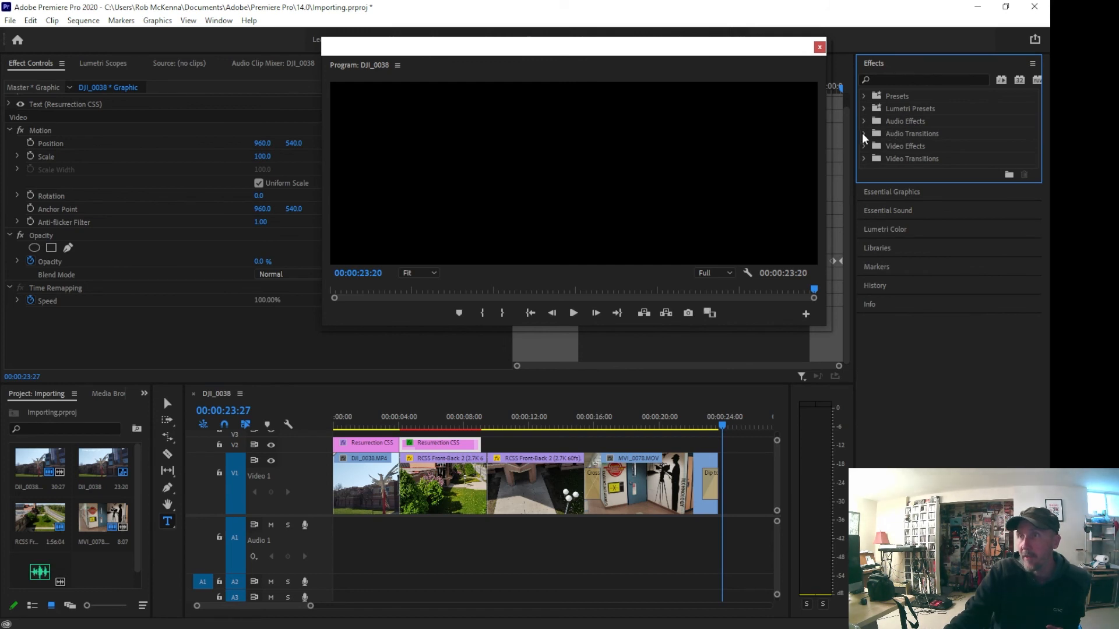
{"action": "left_click", "coordinate": [864, 134]}
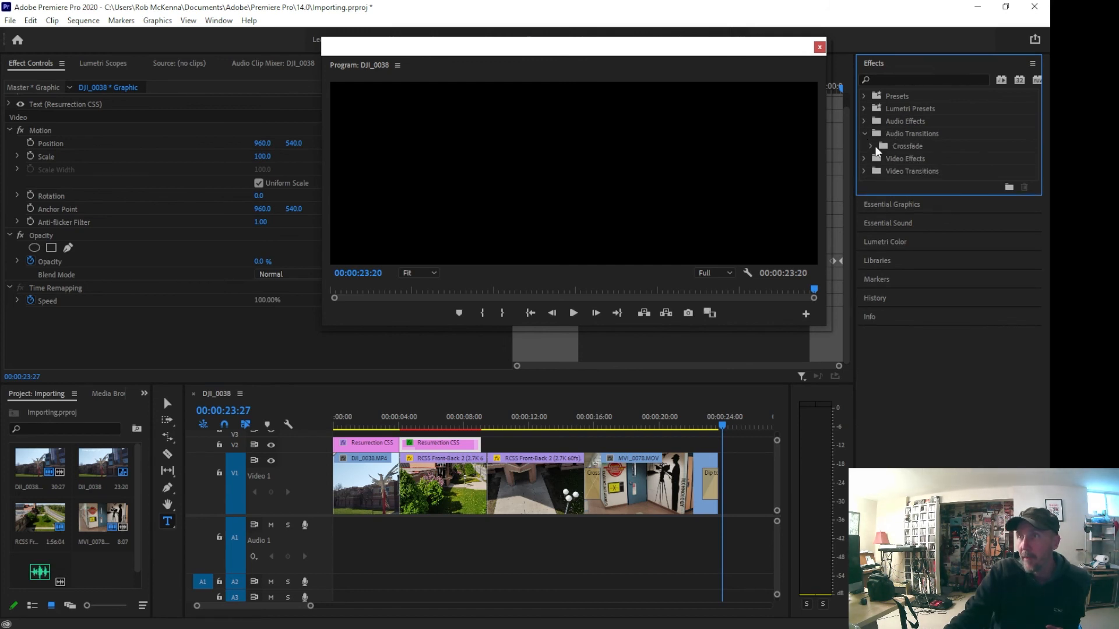
{"action": "left_click", "coordinate": [871, 146]}
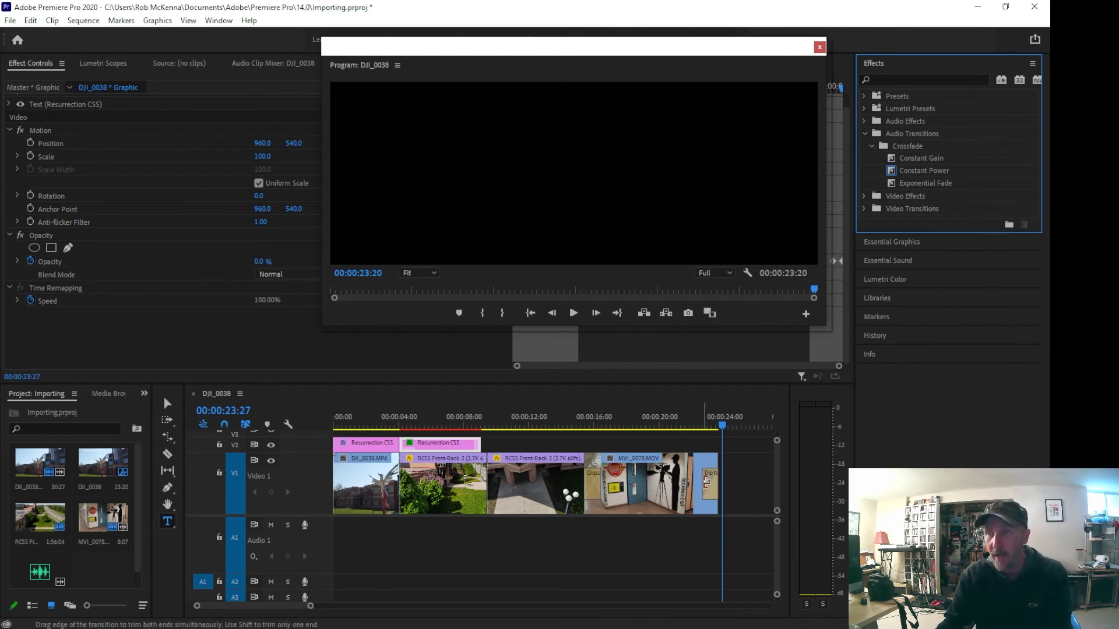
Lengthen the Dip to Black transition to about 00:00:02:20 and play the ending from 00:00:19:28.
{"action": "left_click_drag", "start_coordinate": [706, 481], "coordinate": [677, 482]}
{"action": "left_click", "coordinate": [658, 424]}
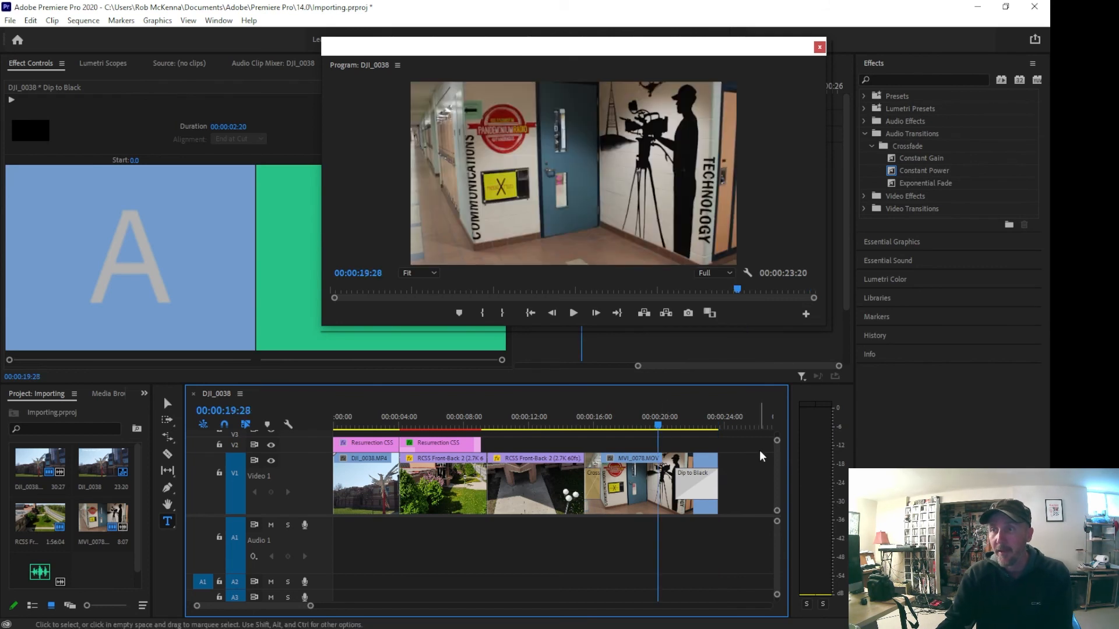
{"action": "key", "text": "space"}
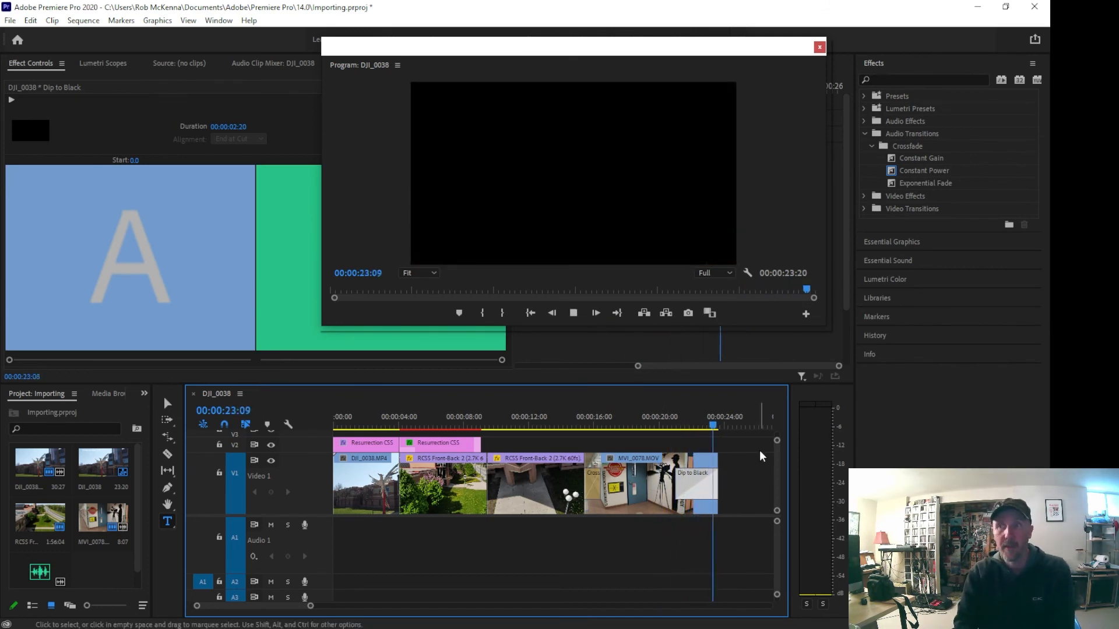
{"action": "key", "text": "space"}
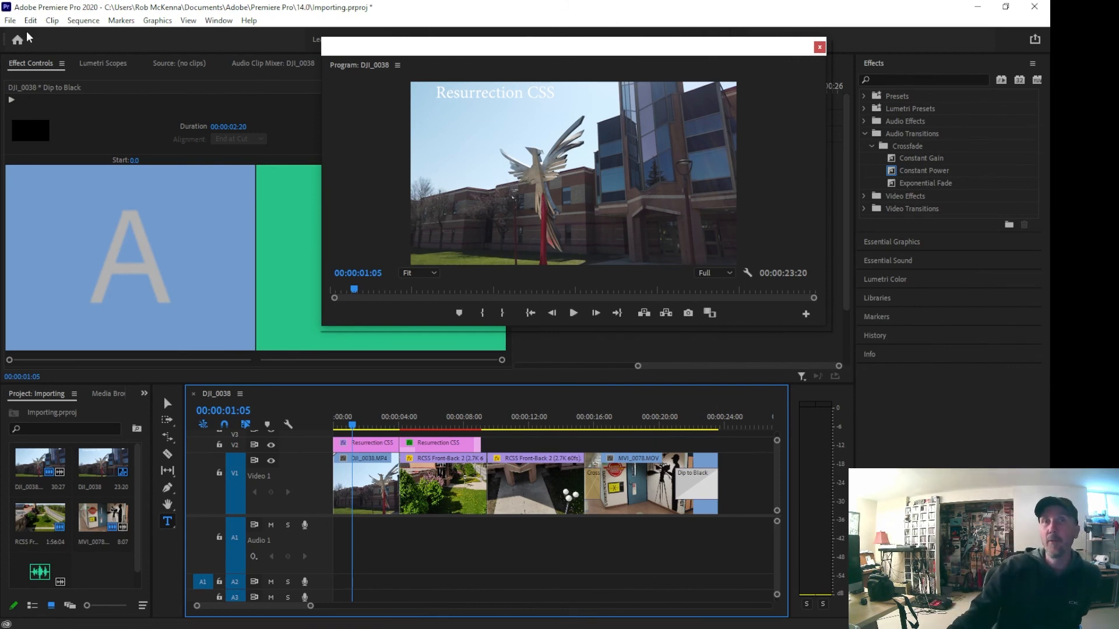
Open the sequence's media export settings, name the output file Pure Res in the Documents folder, and cancel the export.
{"action": "left_click", "coordinate": [11, 23]}
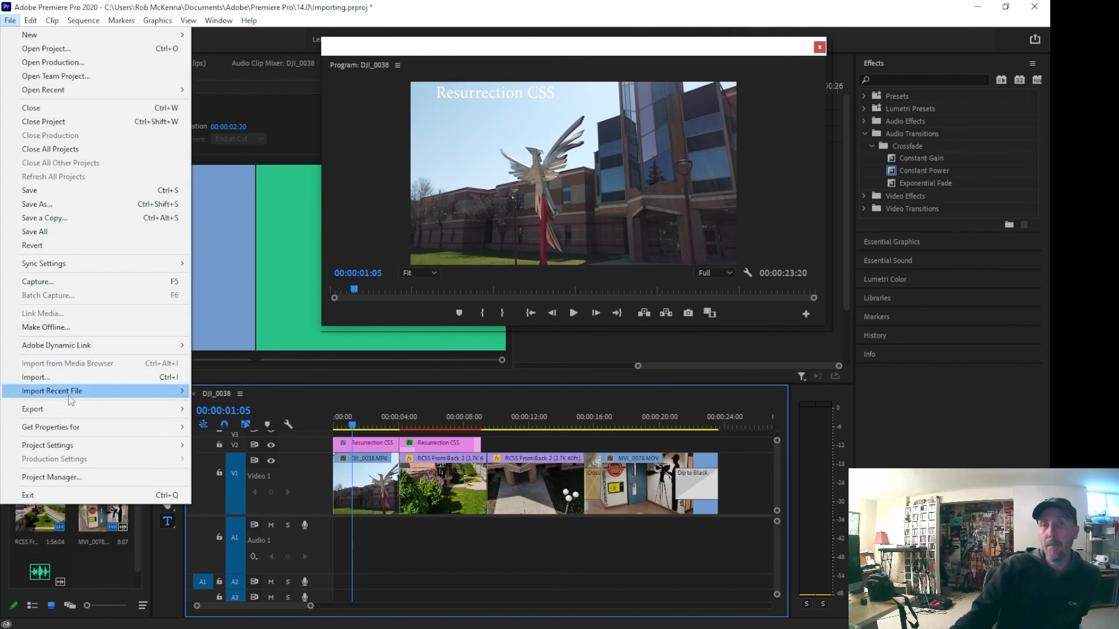
{"action": "mouse_move", "coordinate": [77, 414]}
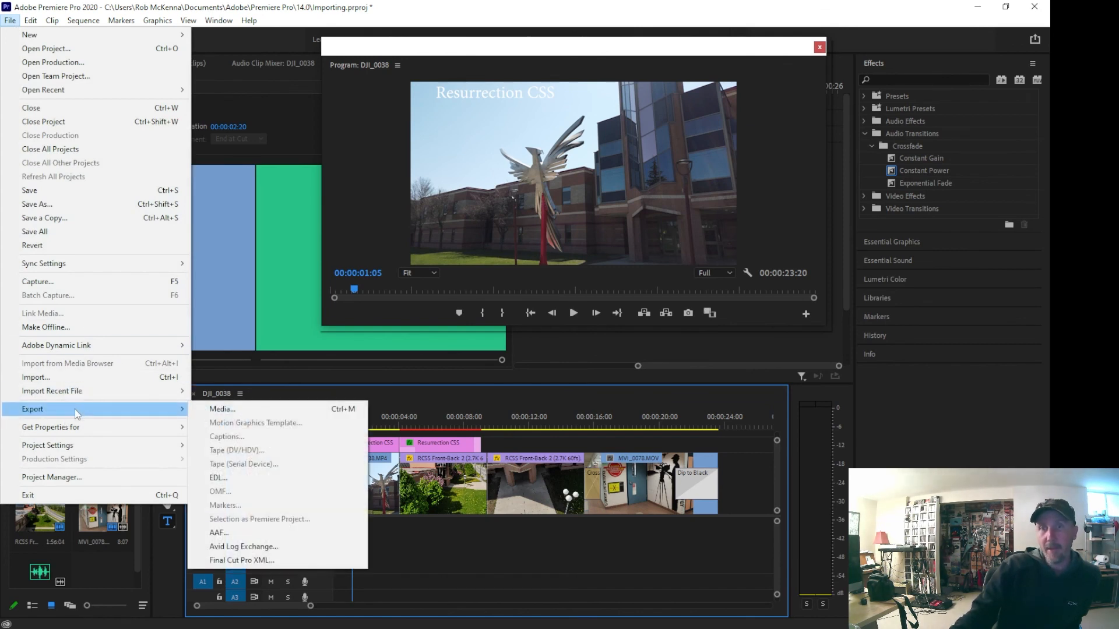
{"action": "left_click", "coordinate": [235, 408]}
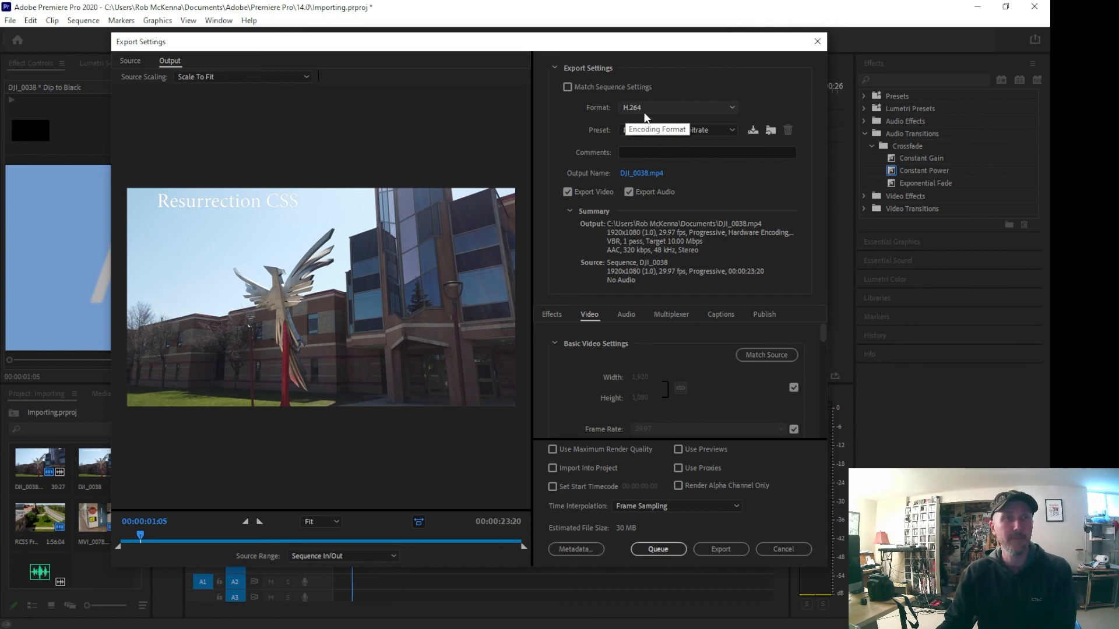
{"action": "left_click", "coordinate": [639, 174]}
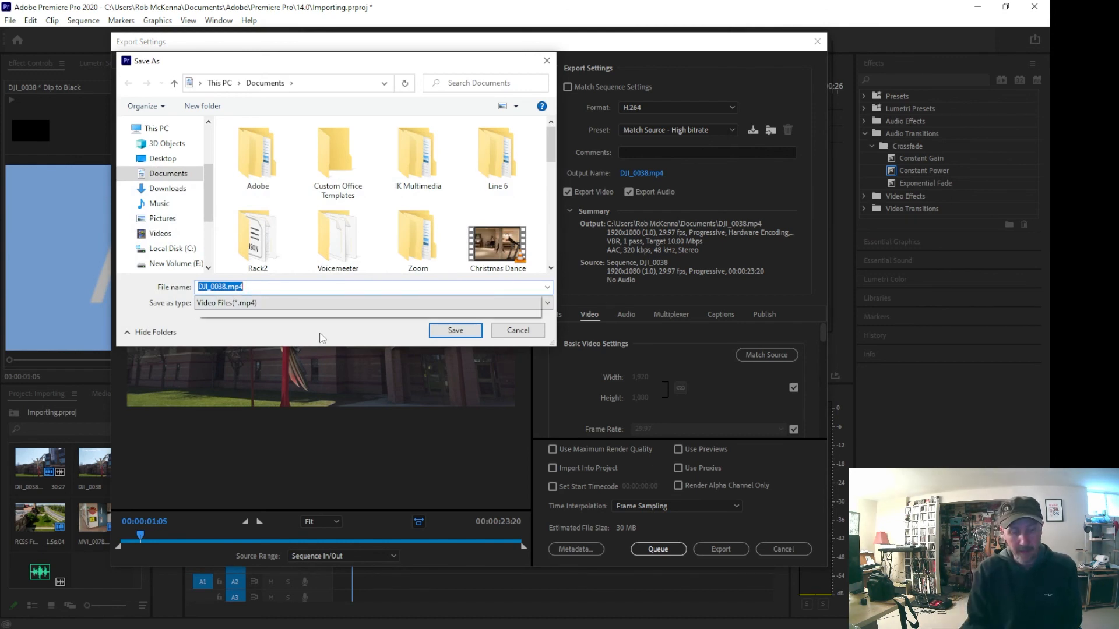
{"action": "type", "text": "Re"}
{"action": "key", "text": "BackSpace"}
{"action": "key", "text": "BackSpace"}
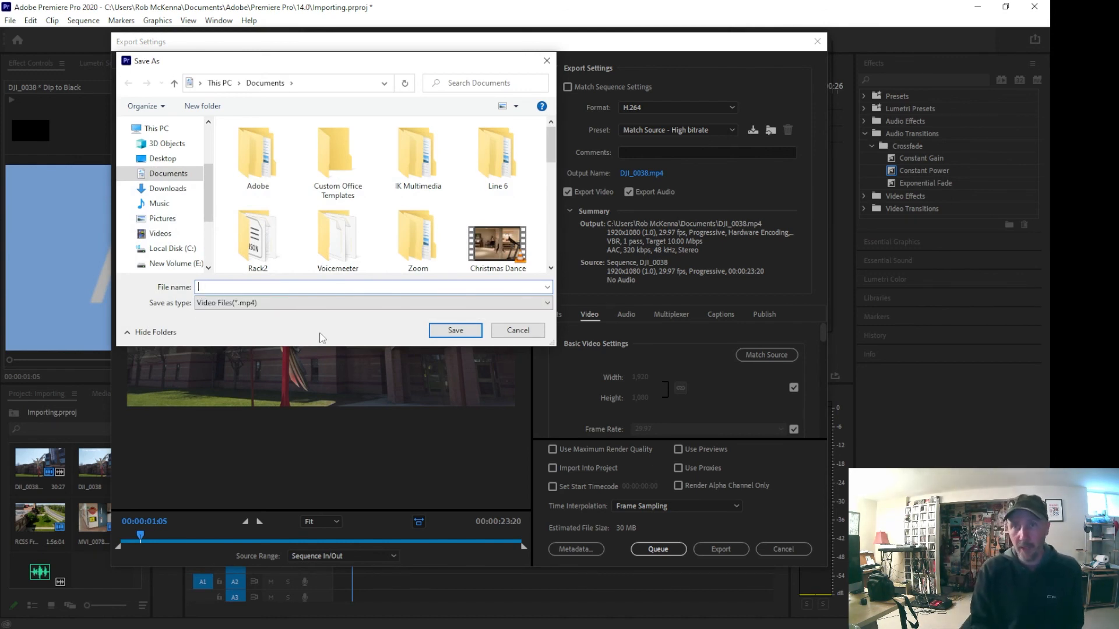
{"action": "type", "text": "Pure Res"}
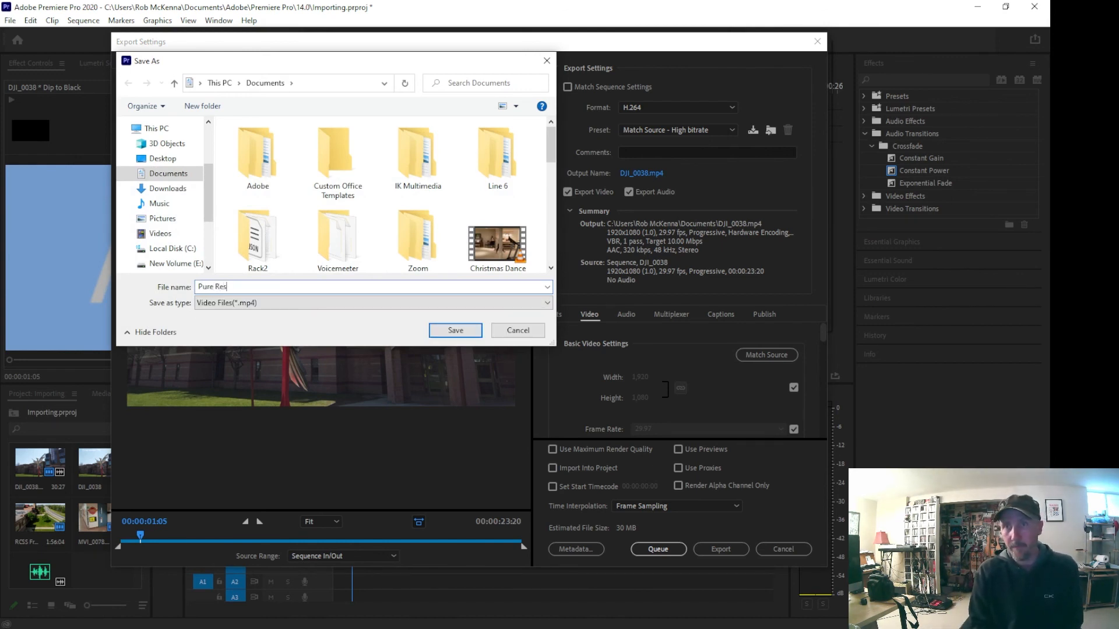
{"action": "left_click", "coordinate": [456, 330]}
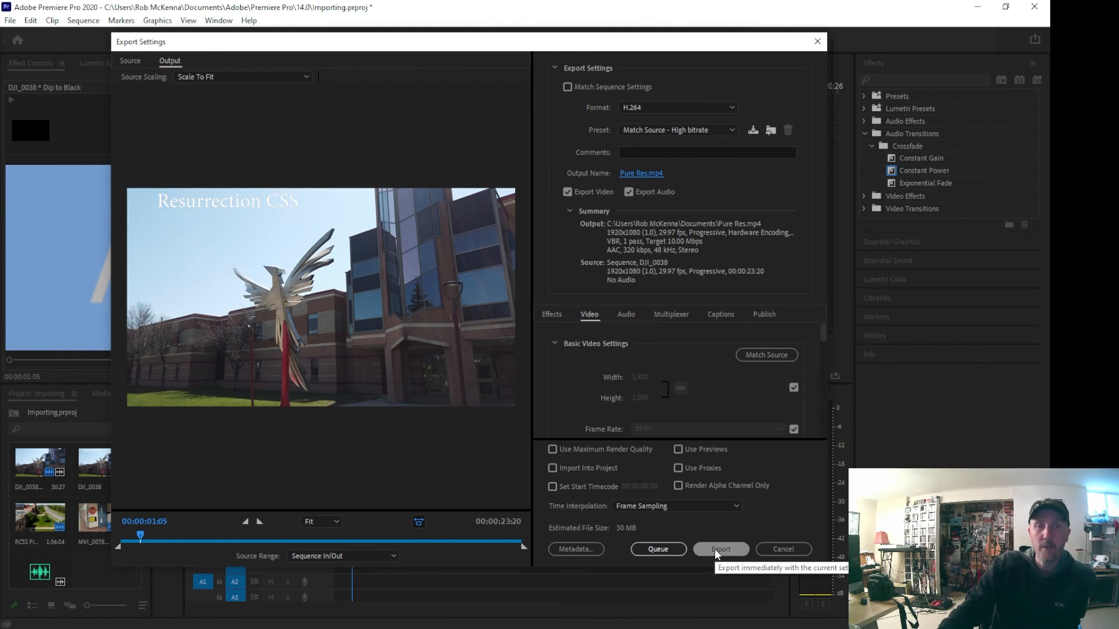
{"action": "left_click", "coordinate": [782, 549]}
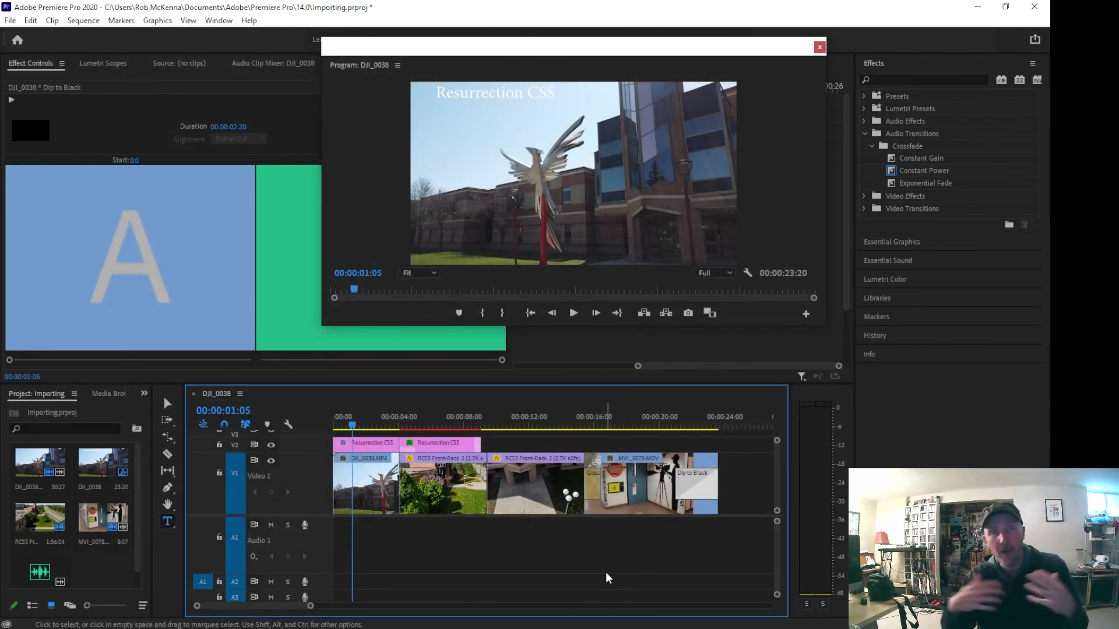